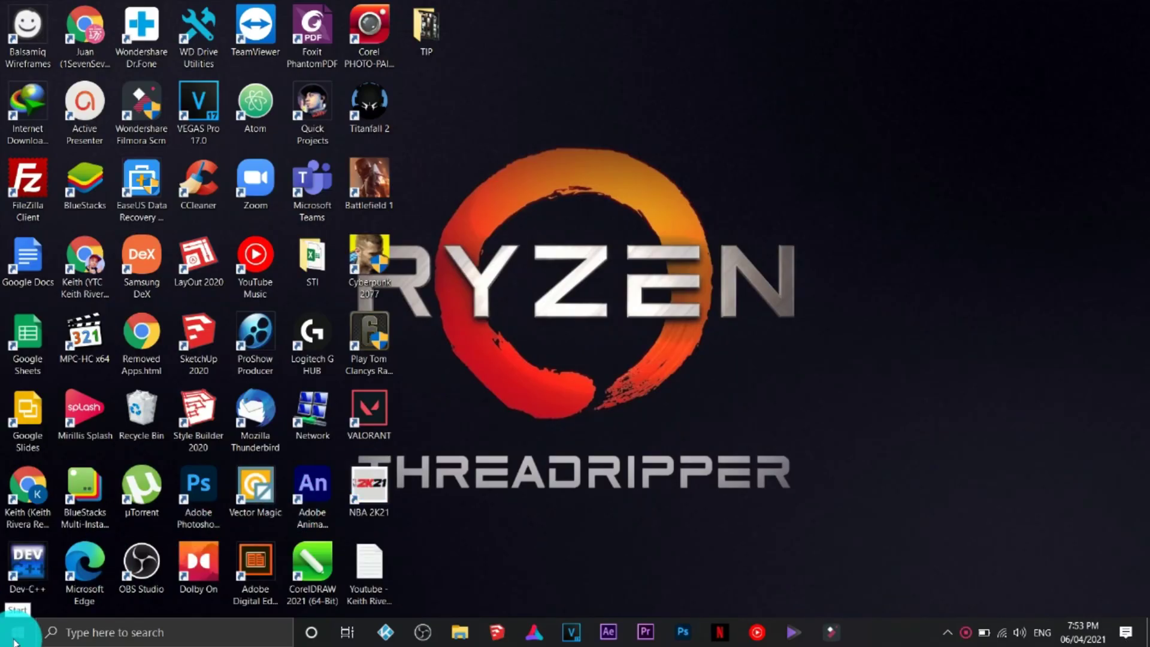
Search 'animate' in the Windows taskbar and launch Adobe Animate 2020
click(14, 642)
text(animate)
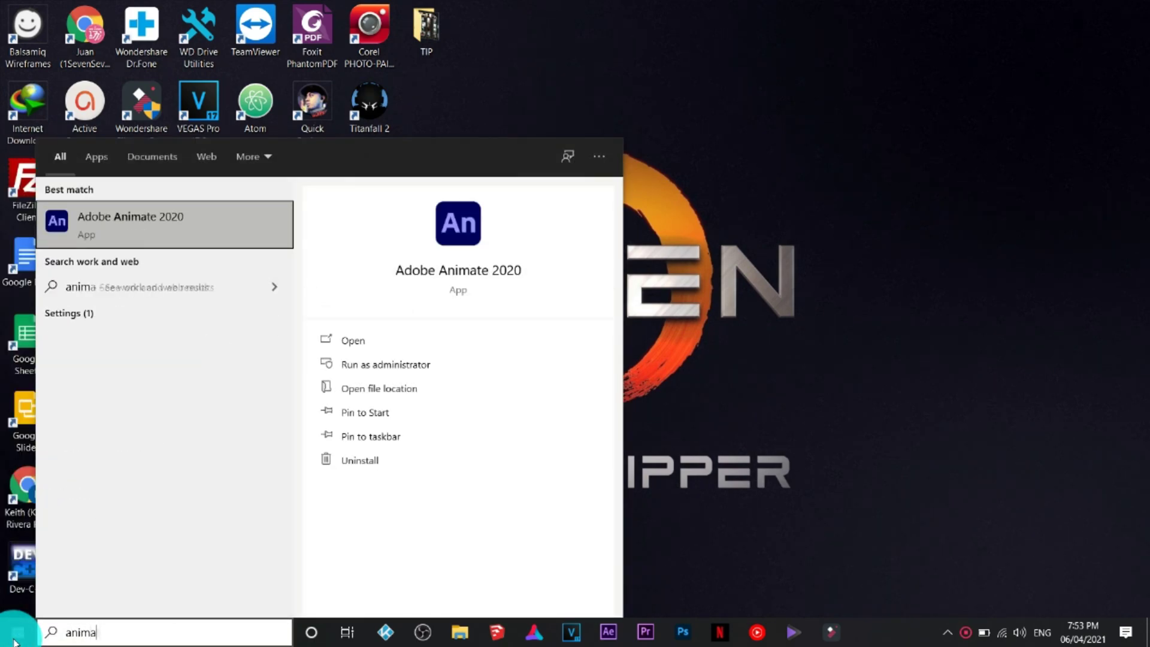
click(81, 223)
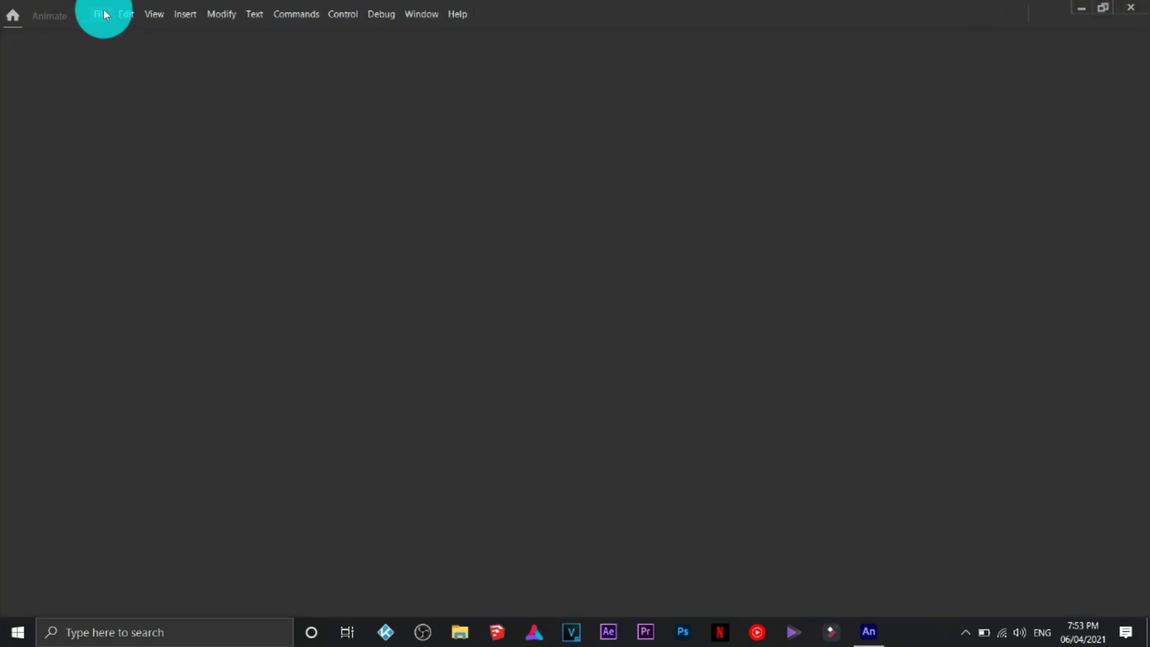
Create a new Character Animation Standard 640 x 480 document at 30 fps
click(104, 14)
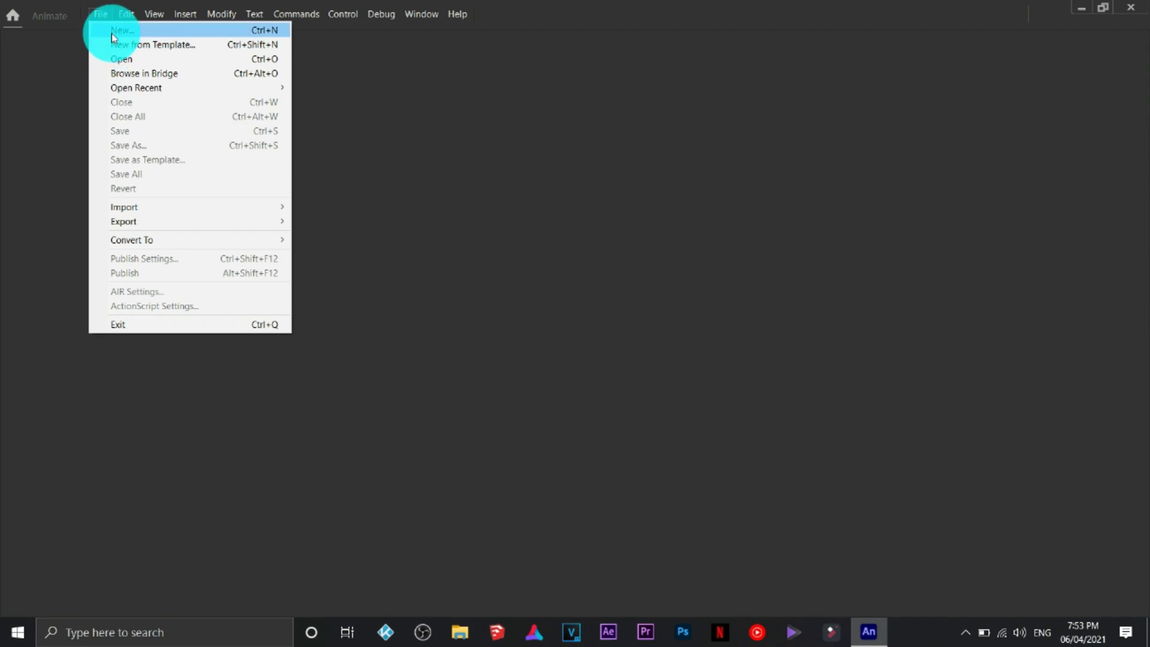
click(112, 32)
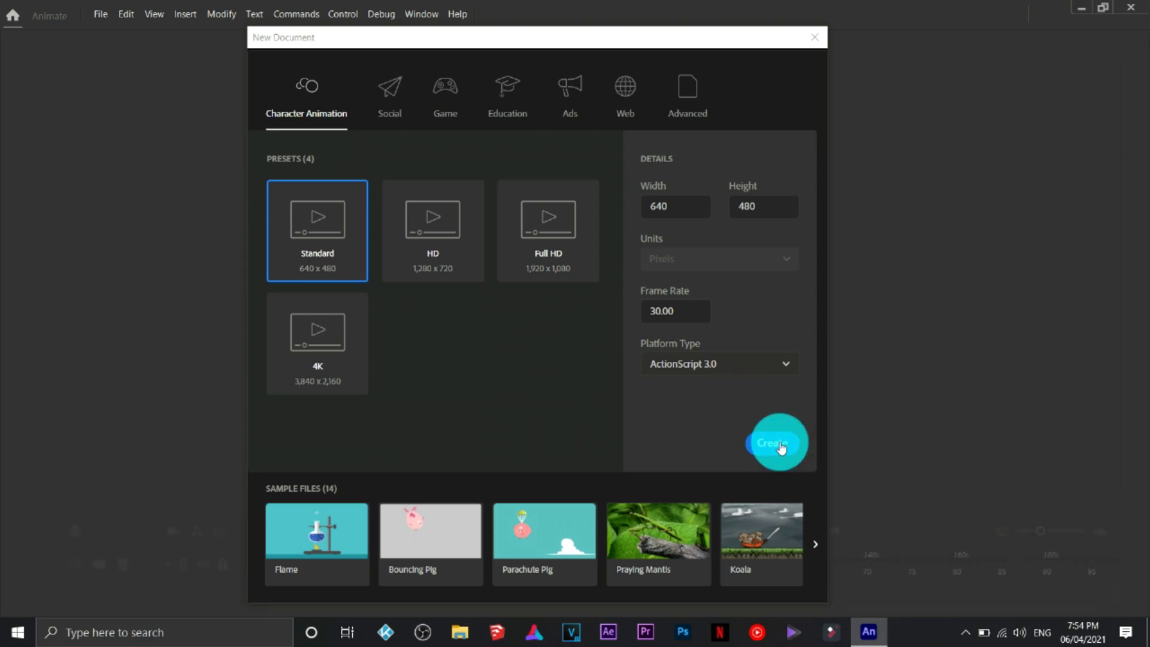
click(780, 446)
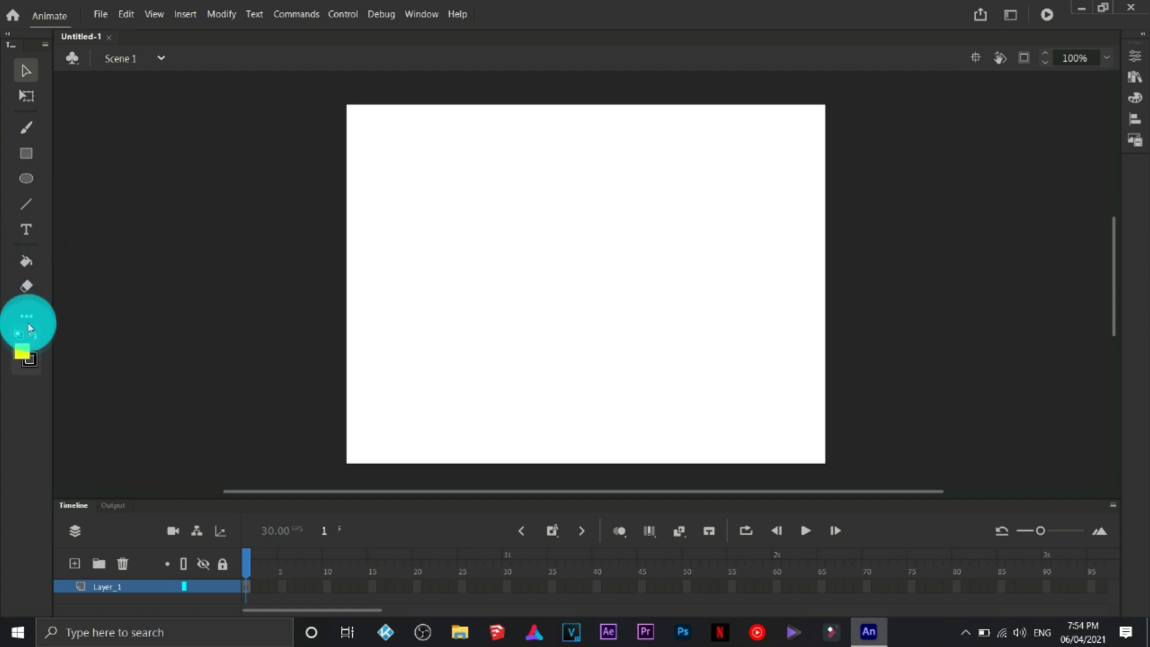
Drag the Pen tool from the extra tools collection into the main toolbar
click(26, 95)
click(27, 316)
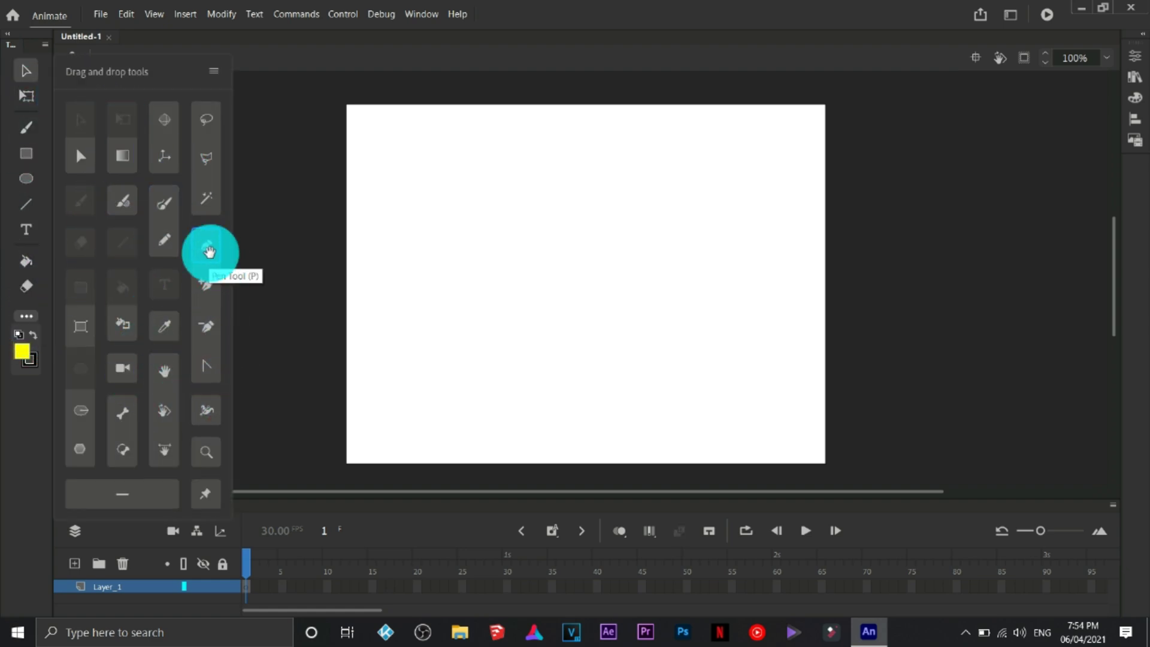
mouse_move(209, 250)
mouse_down()
mouse_move(167, 257)
mouse_move(259, 329)
mouse_move(26, 282)
mouse_up()
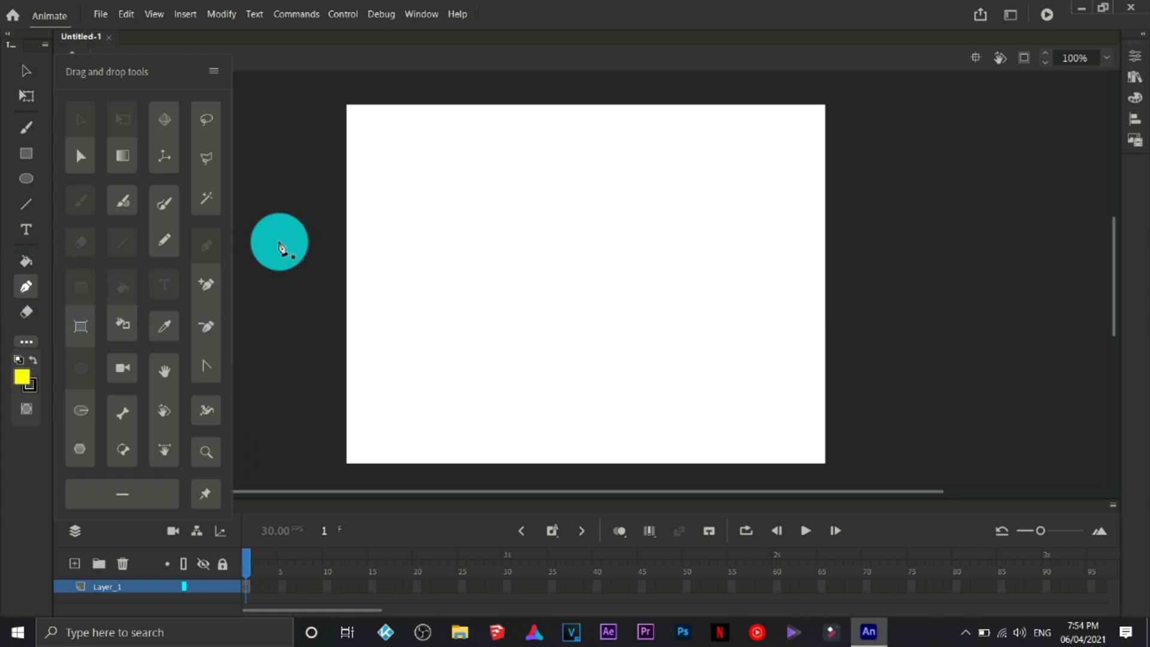
click(279, 246)
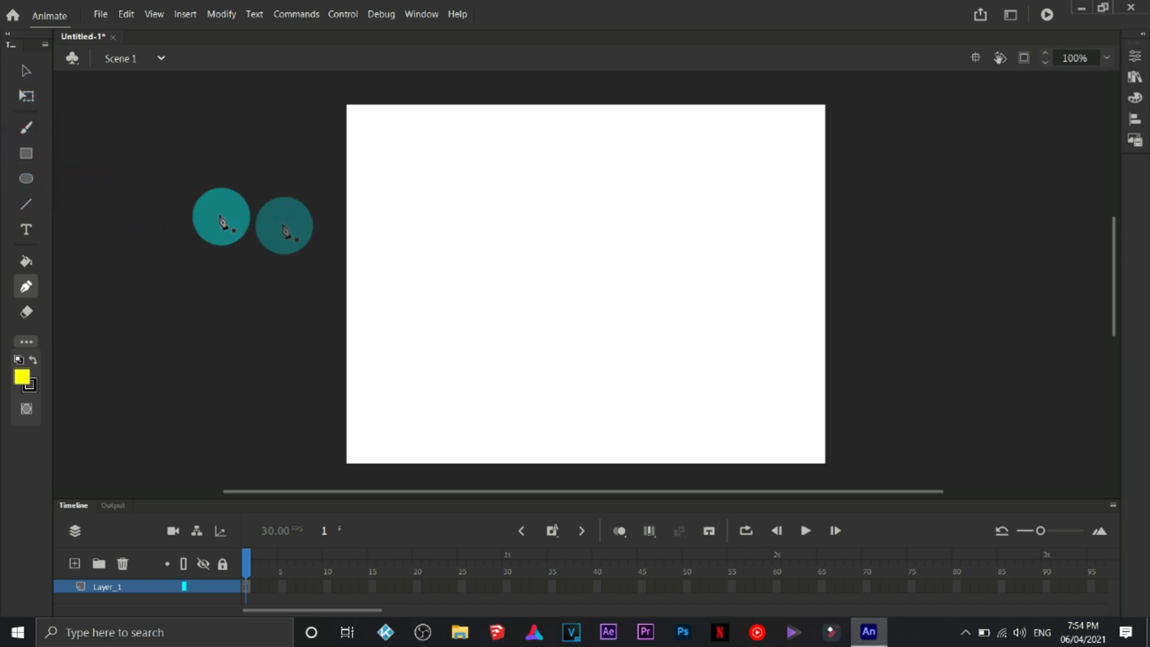
Switch to the Selection tool, review the Pen and document properties, then hide Properties
click(1137, 55)
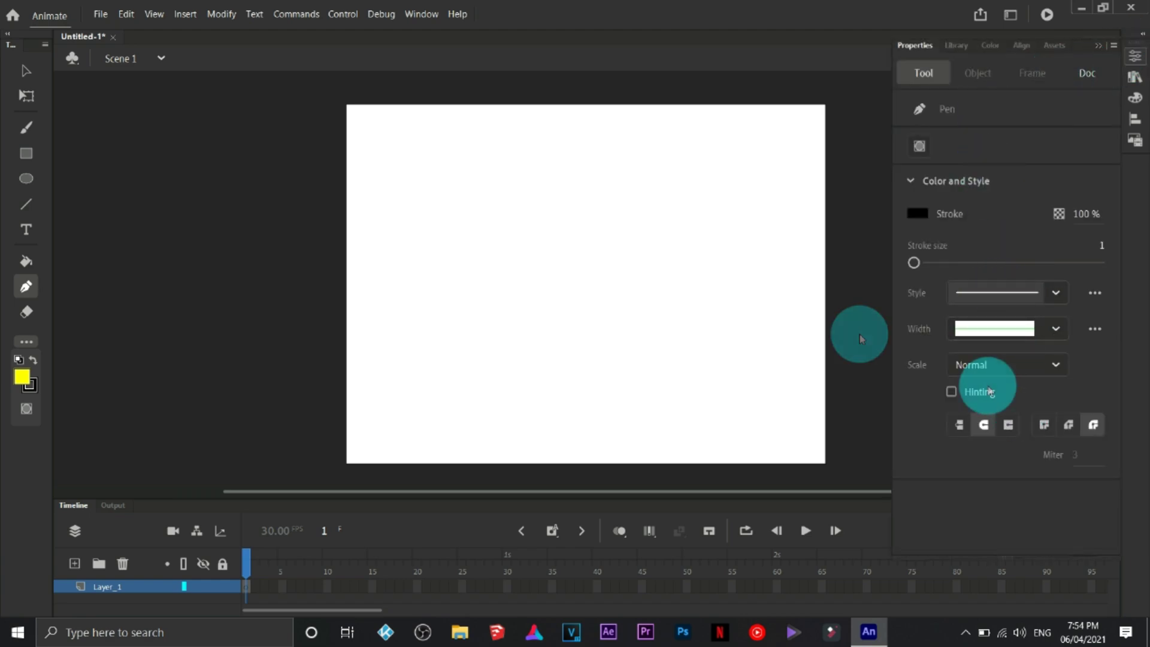
click(26, 70)
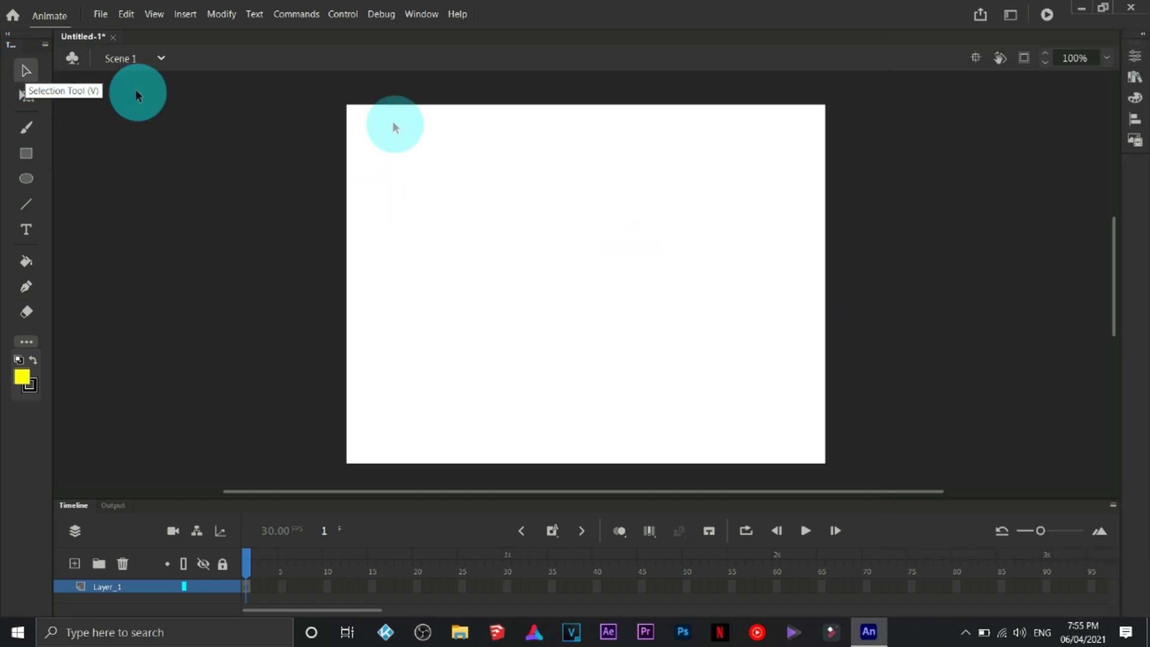
click(1133, 63)
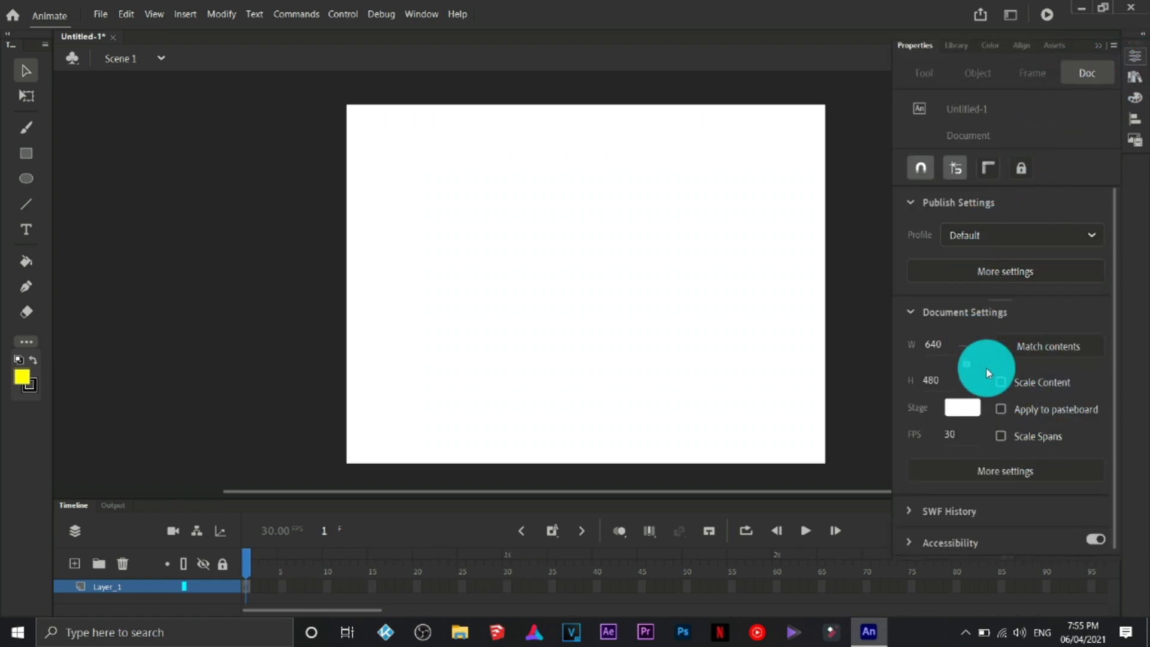
click(1096, 45)
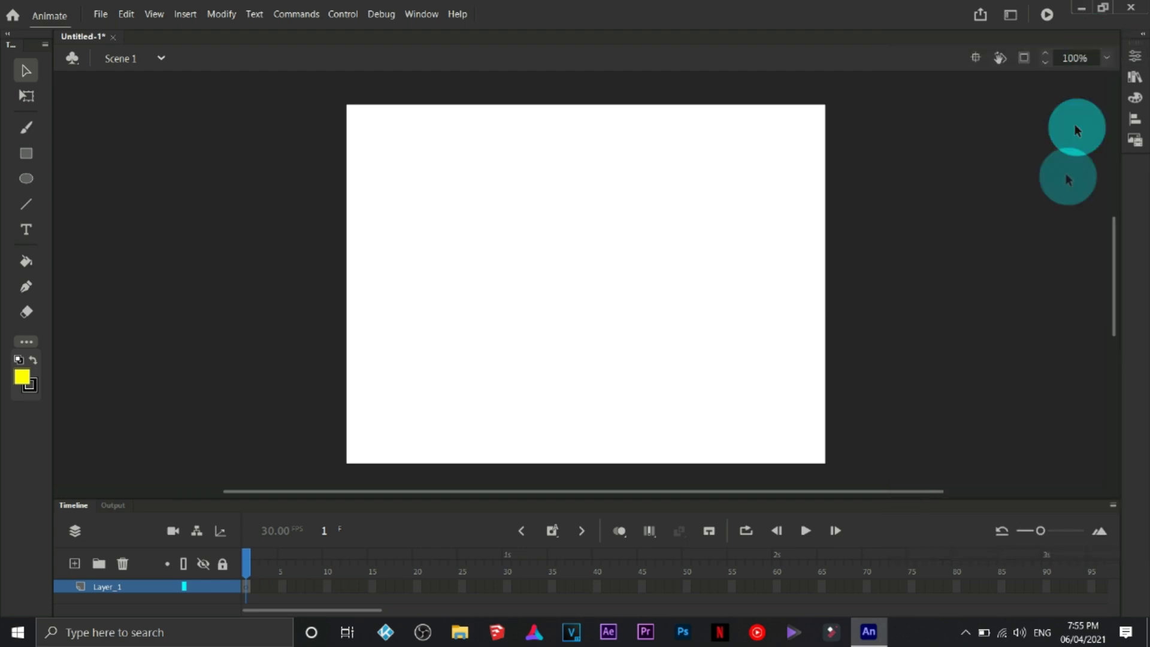
Set the fill type to None in the Color panel
click(1134, 102)
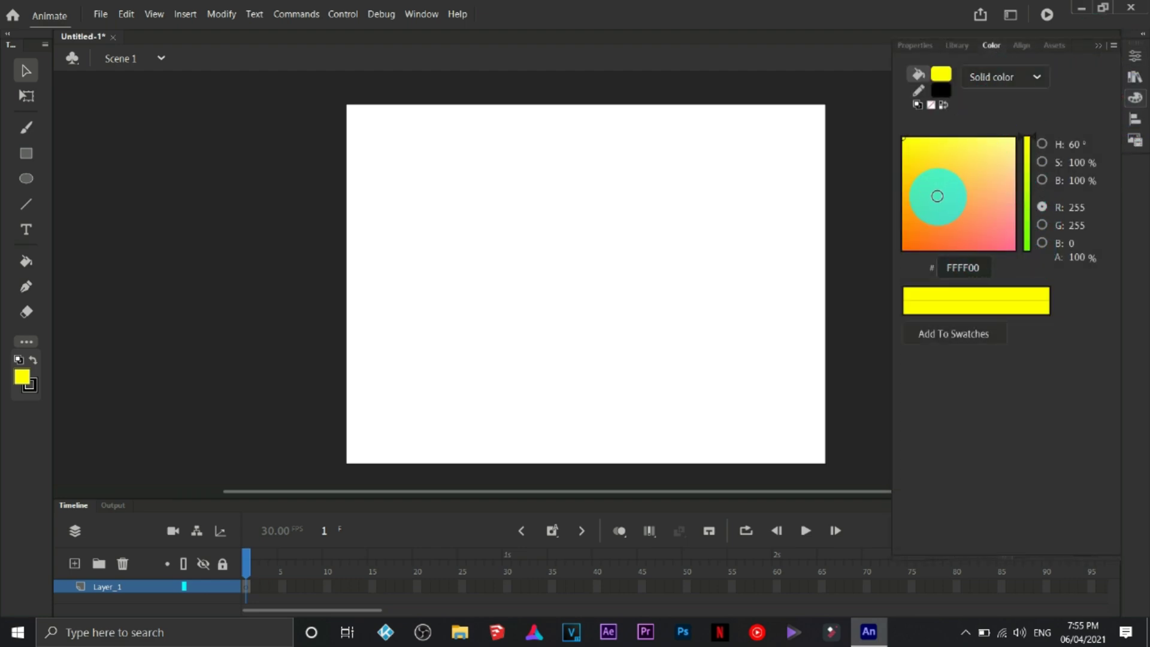
click(1023, 75)
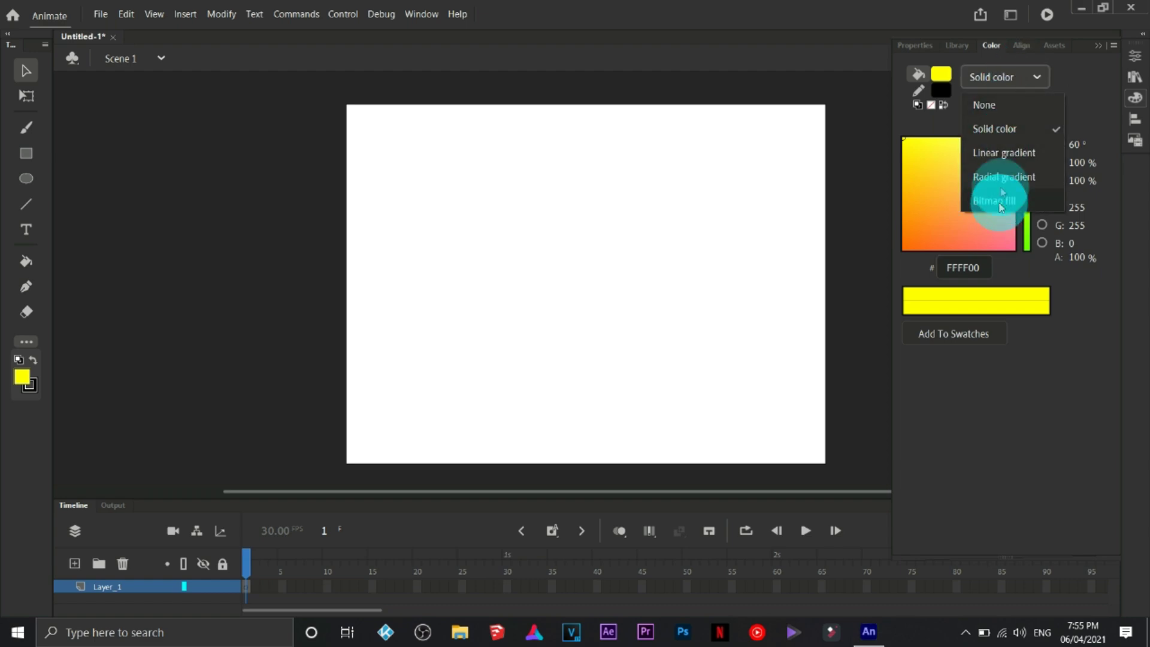
click(998, 108)
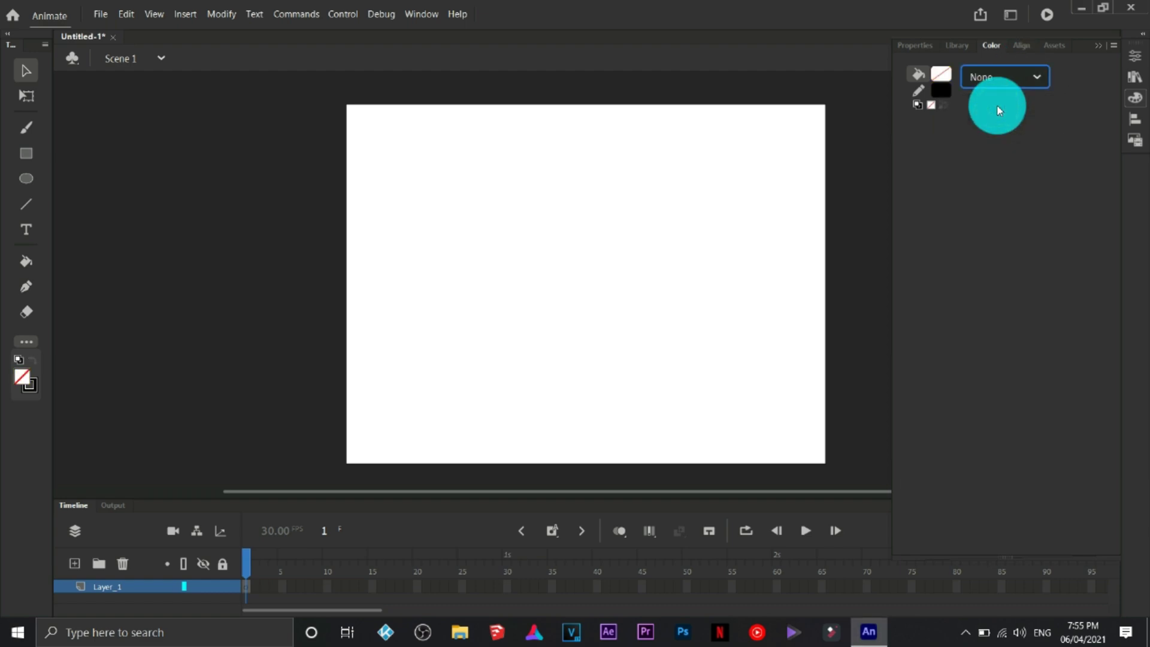
click(1036, 76)
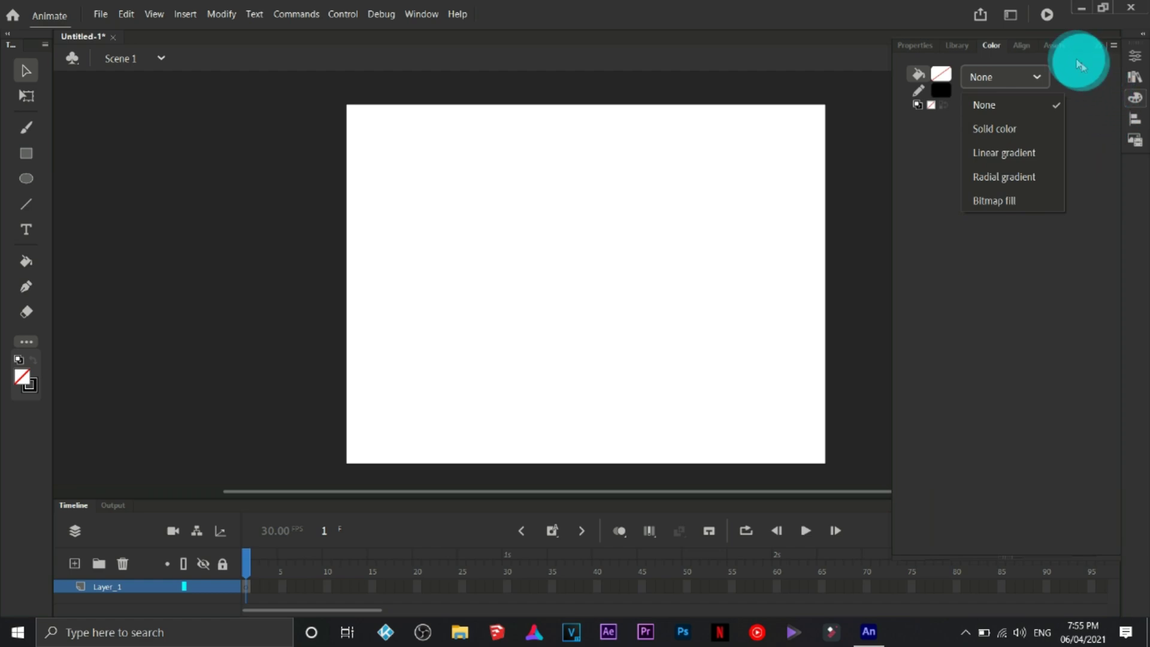
click(1026, 47)
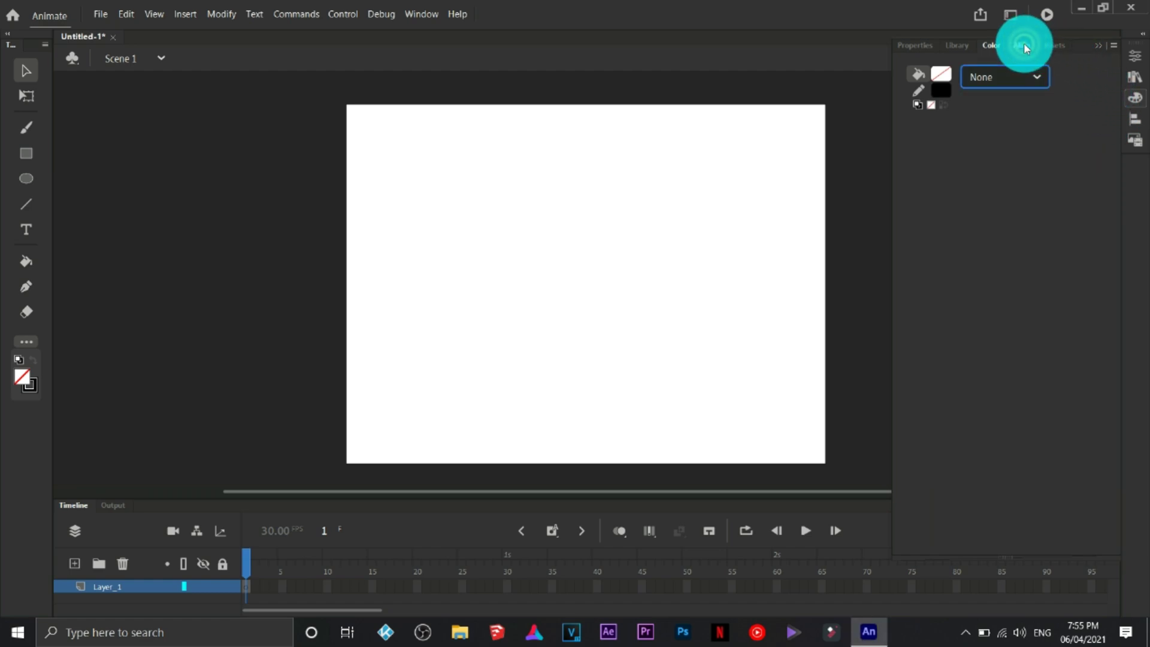
Browse the Align, Library and Assets panels, then collapse the panel group
click(1025, 45)
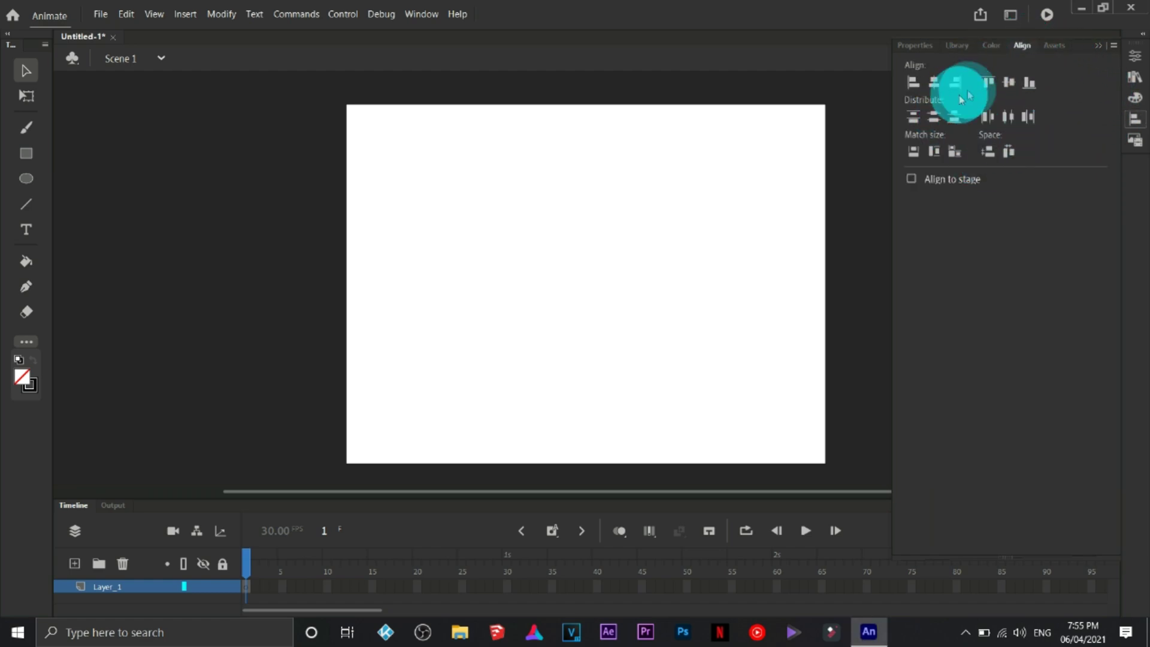
click(954, 47)
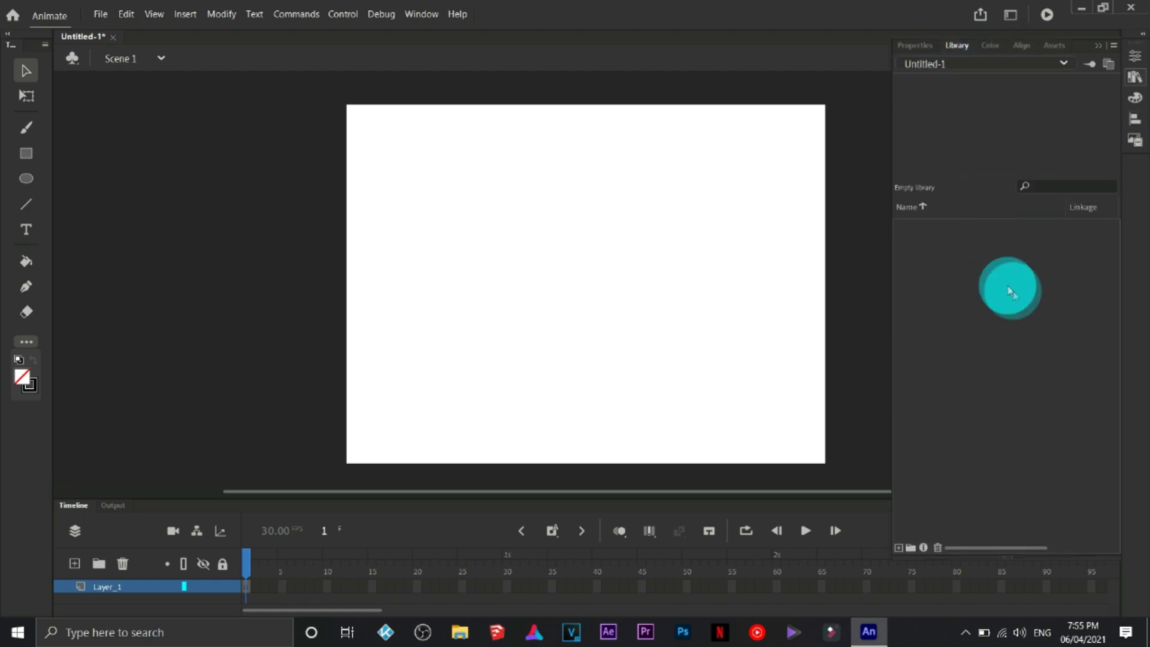
click(1056, 47)
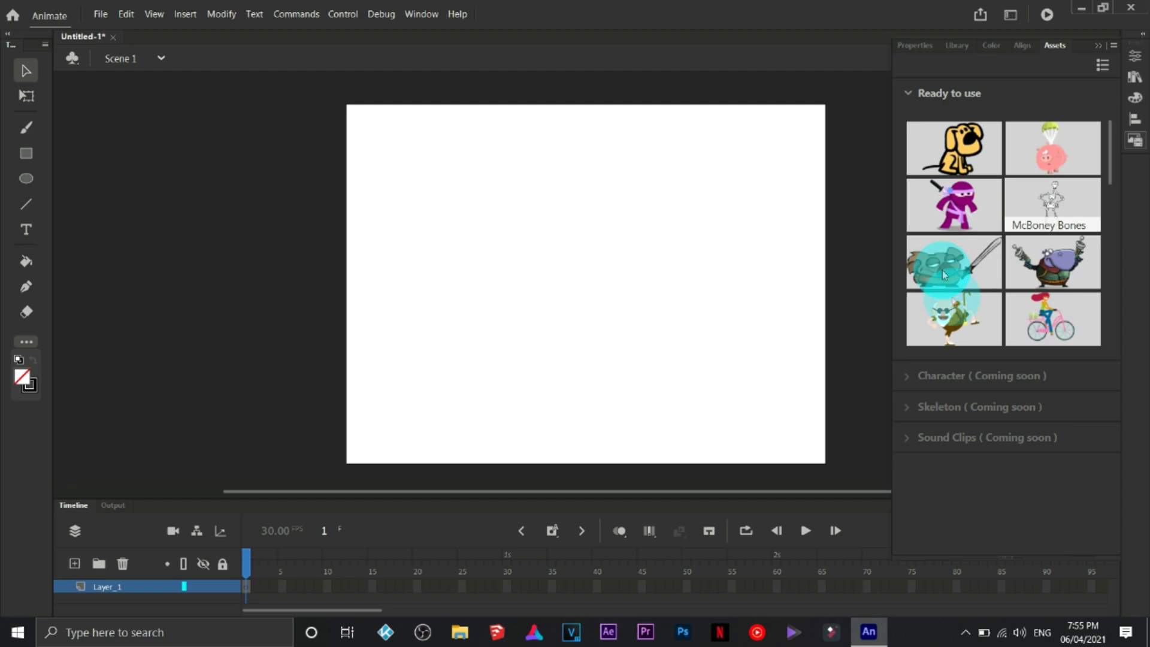
click(1098, 45)
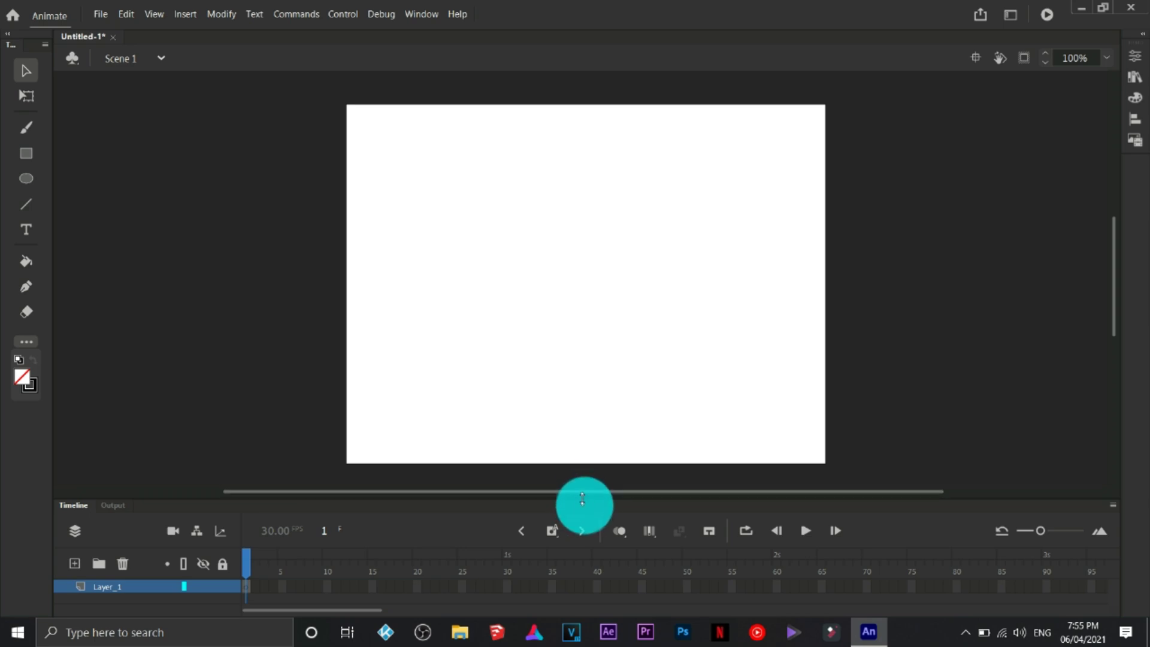
Enlarge the timeline and draw an oval with #666666 fill and #993333 outline near the upper left
drag(585, 499, 581, 448)
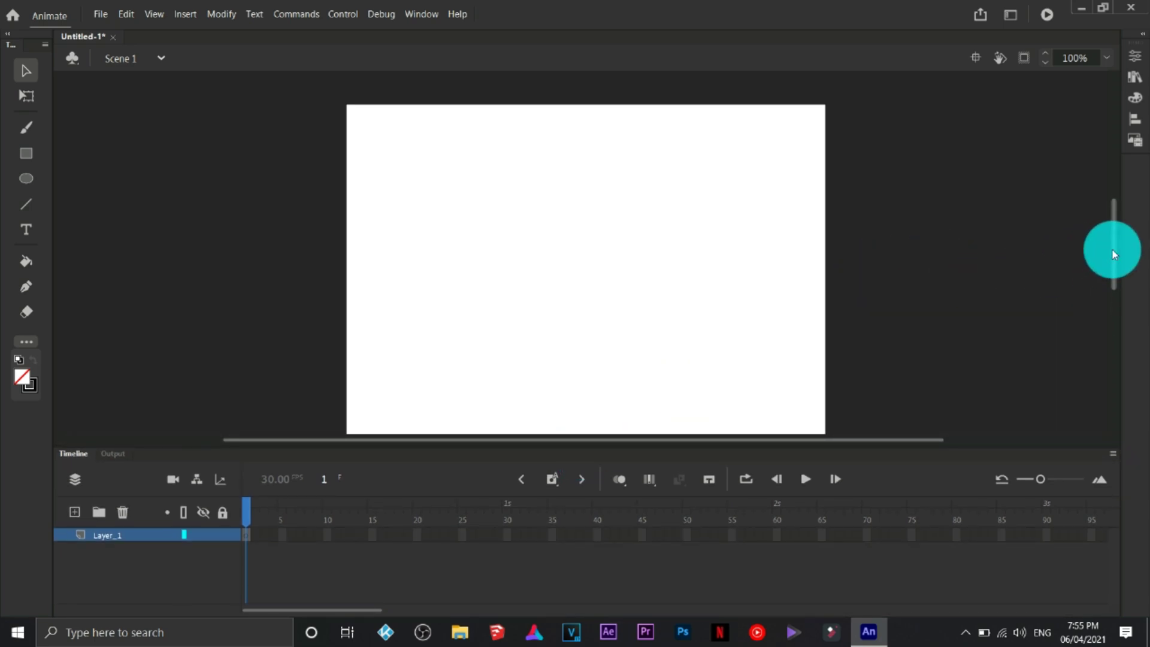
drag(1114, 254, 1113, 259)
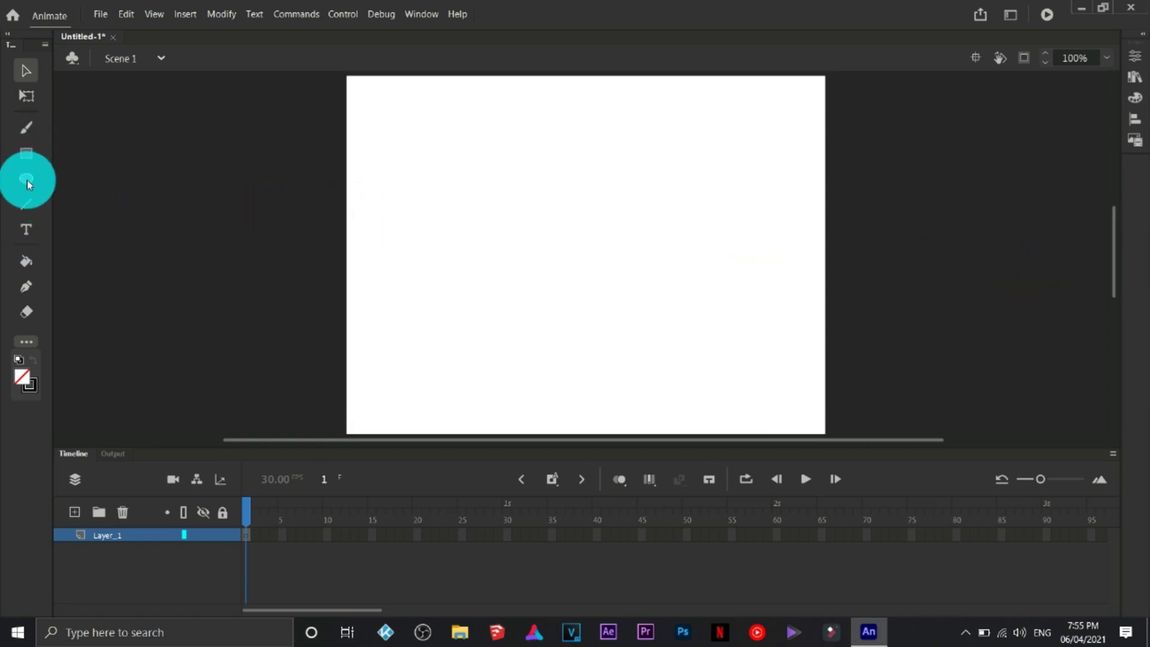
click(18, 382)
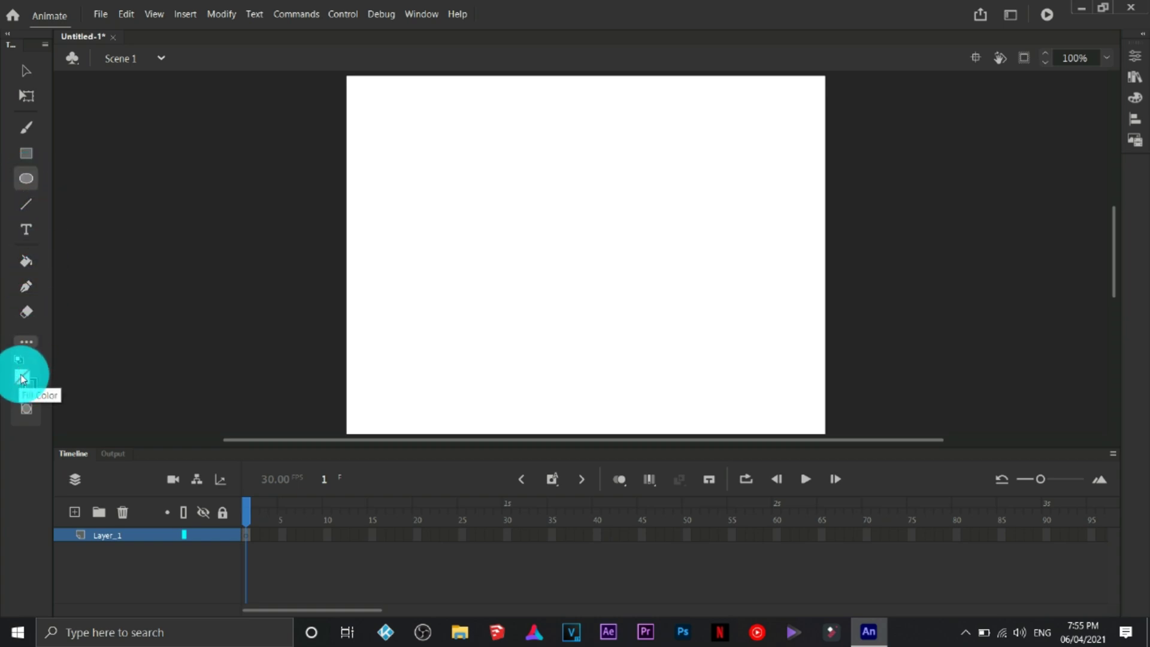
drag(21, 378, 89, 447)
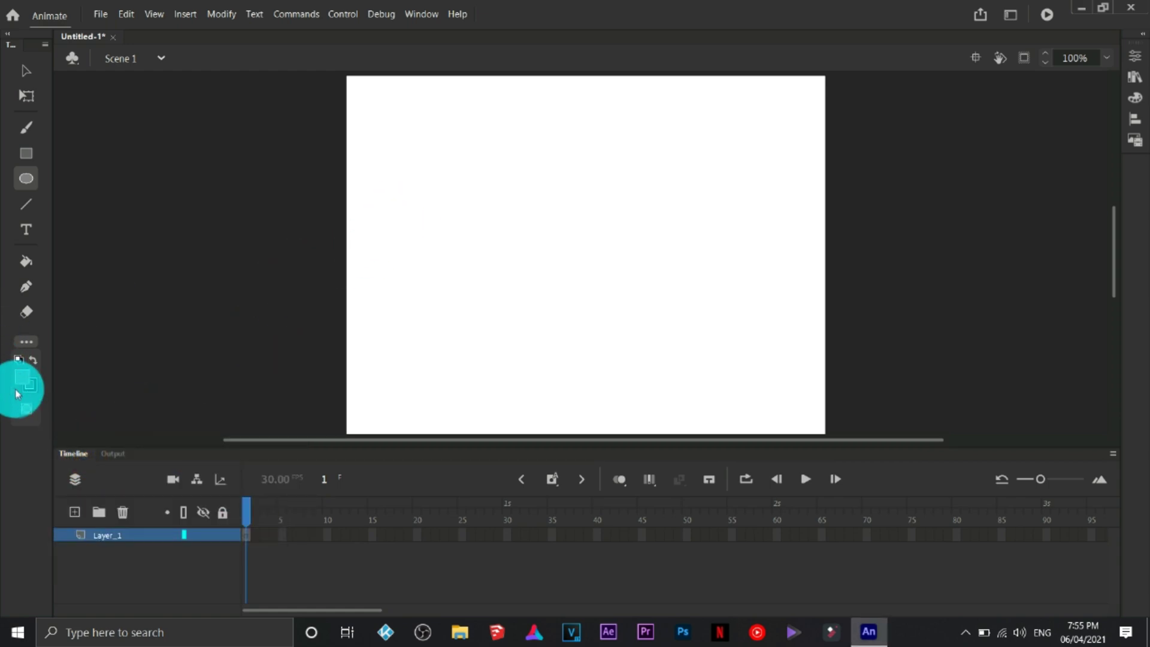
mouse_move(26, 393)
mouse_down()
mouse_move(84, 408)
mouse_move(56, 411)
mouse_move(120, 495)
mouse_move(231, 309)
mouse_move(199, 421)
mouse_move(93, 486)
mouse_up()
mouse_move(399, 175)
mouse_down()
mouse_move(490, 257)
mouse_move(537, 235)
mouse_move(444, 247)
mouse_up()
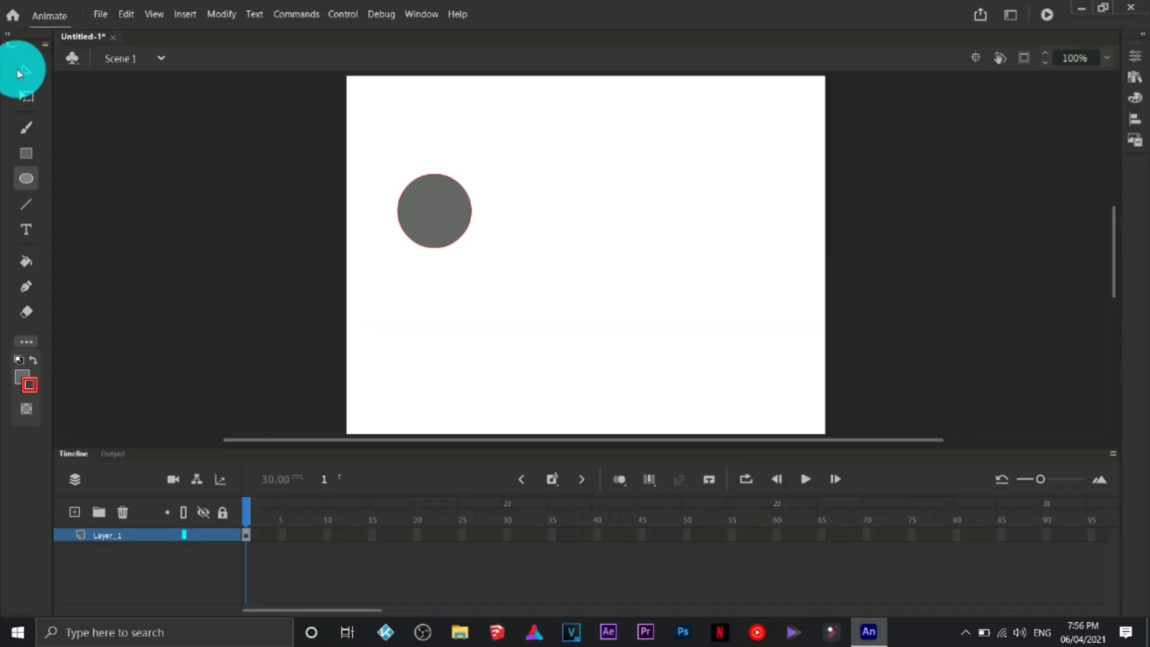
Delete the circle's red outline, leaving only the grey fill
click(22, 73)
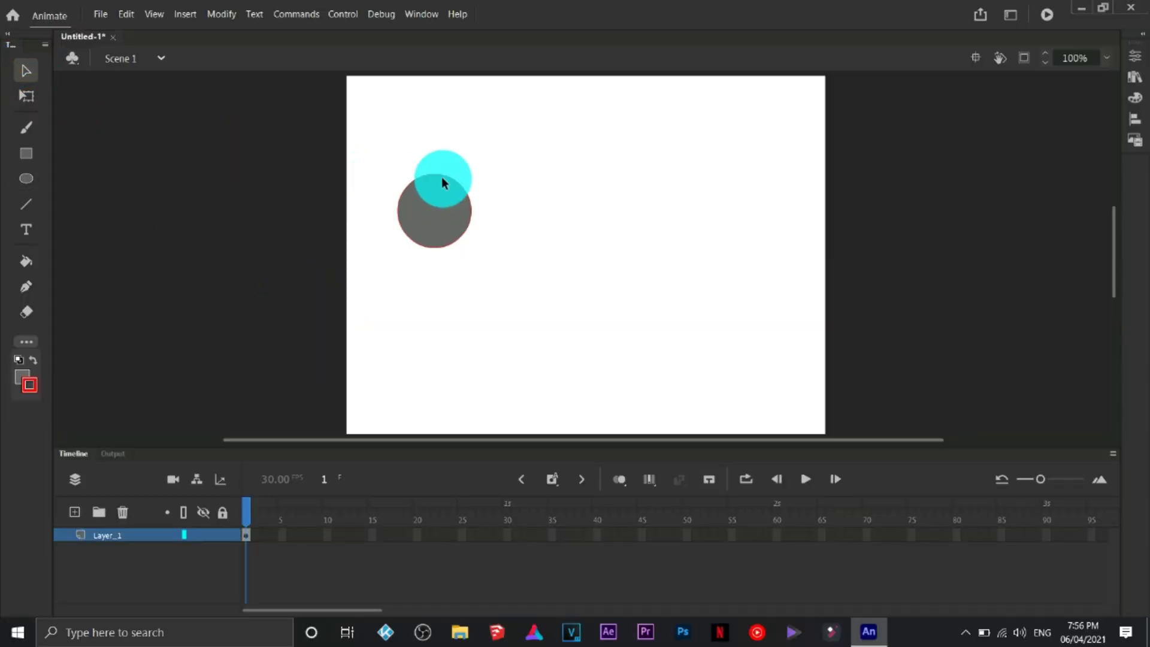
click(441, 175)
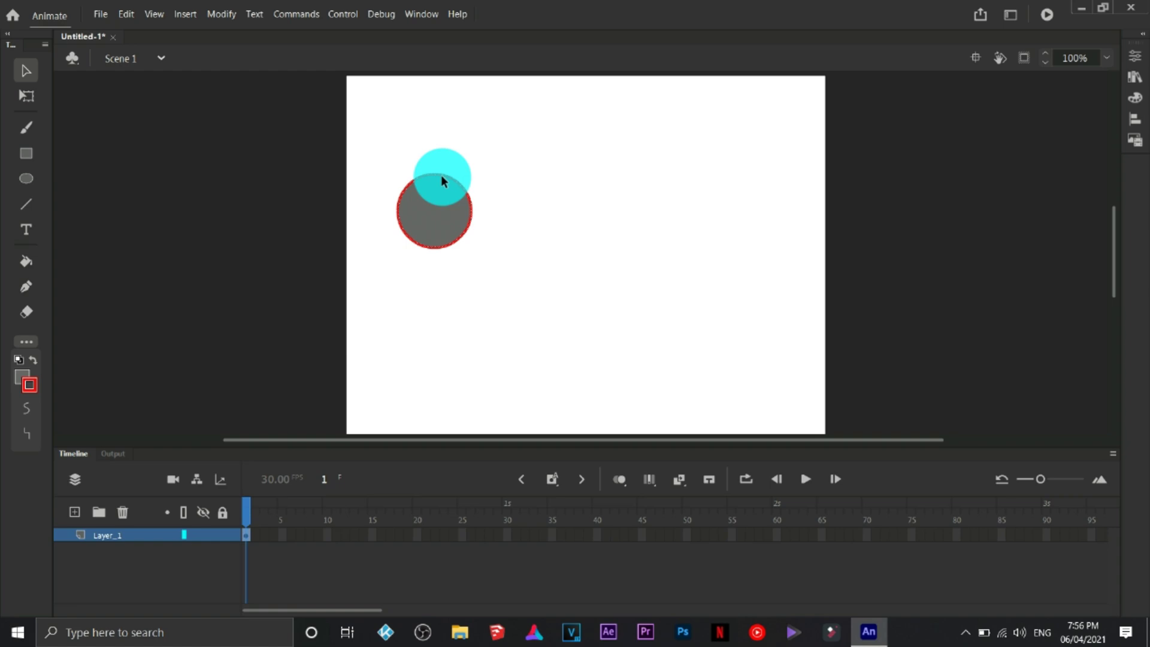
click(435, 204)
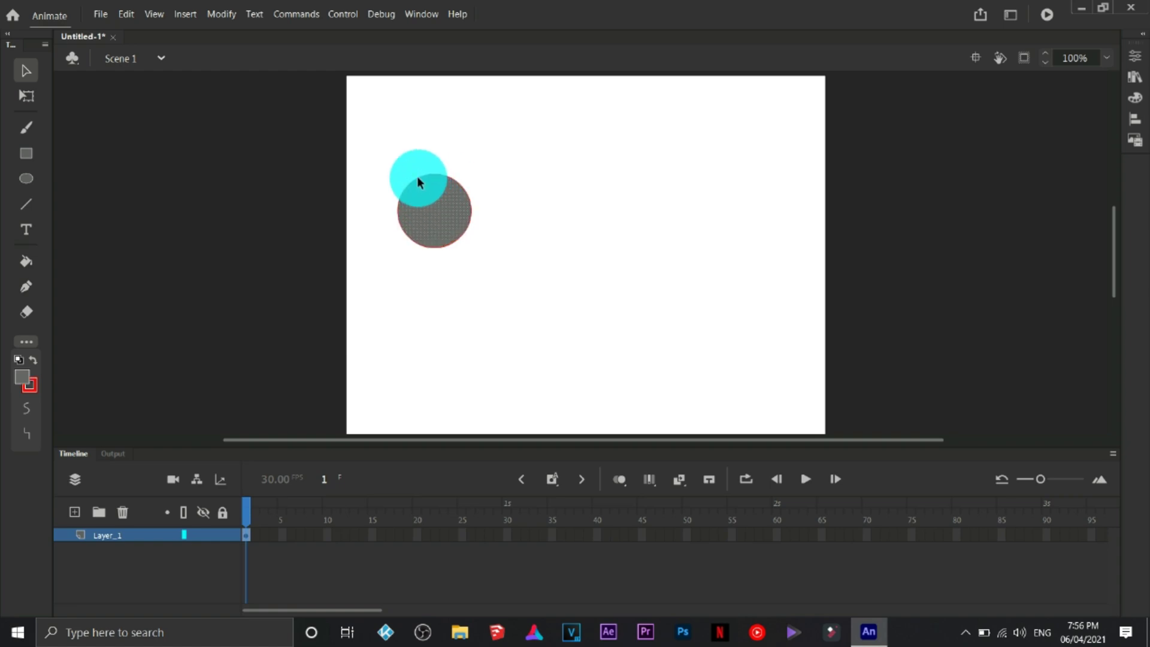
double_click(418, 181)
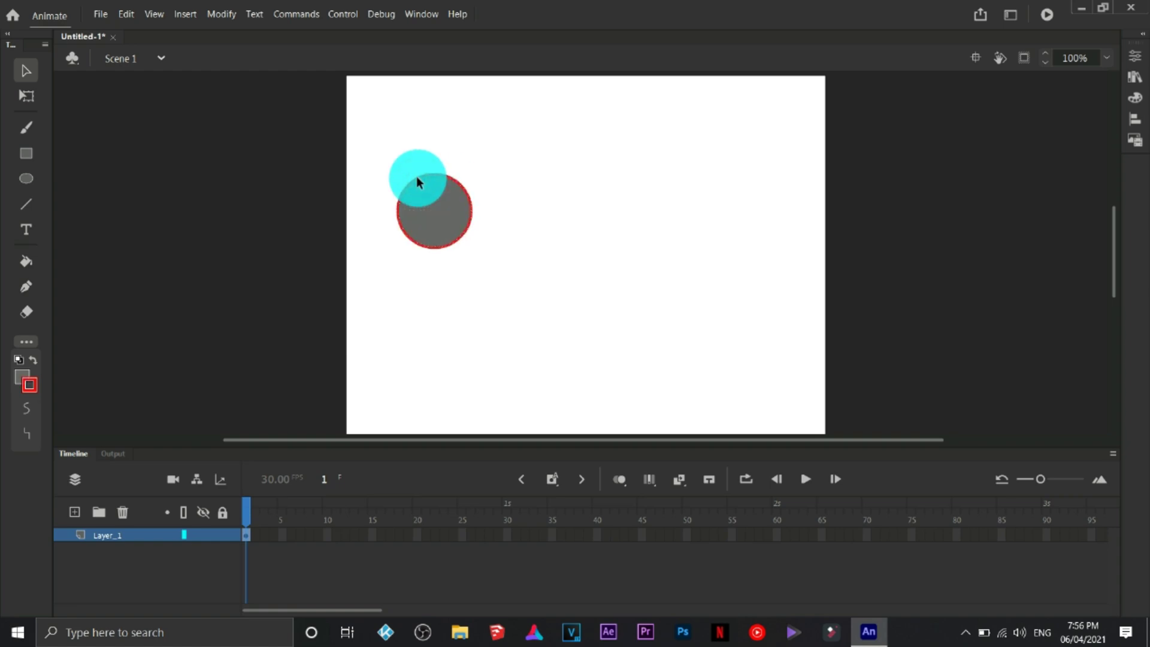
key(Delete)
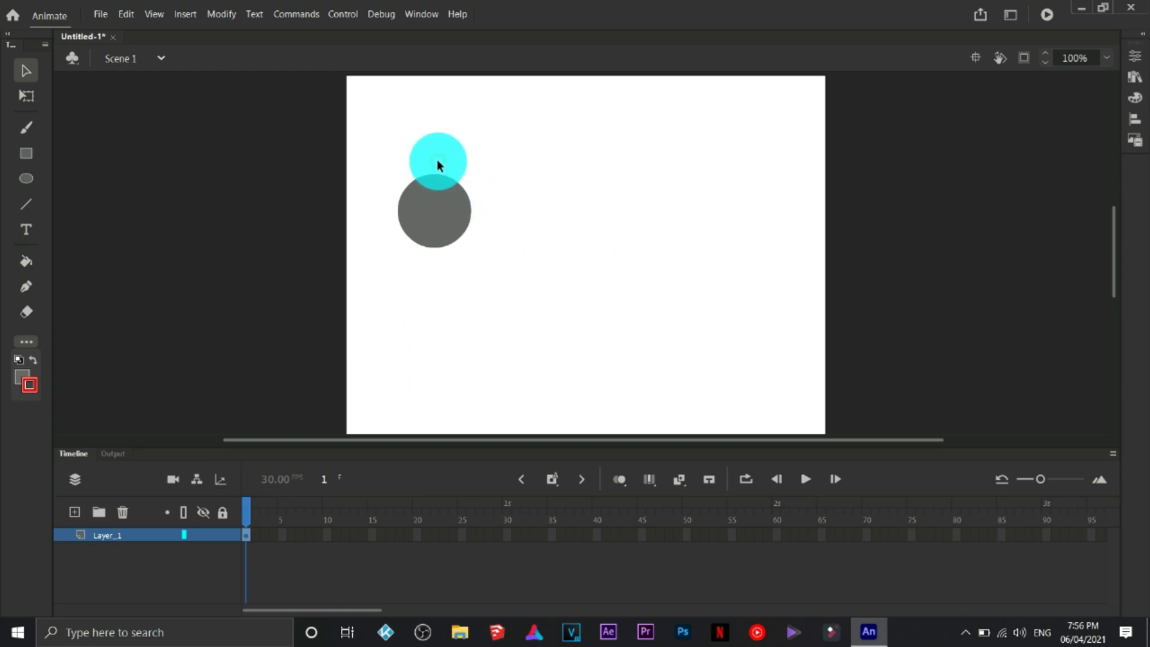
Test deleting the circle's right half, undo it, then move the circle down and left
mouse_move(437, 163)
mouse_down()
mouse_move(462, 236)
mouse_move(505, 288)
mouse_move(581, 336)
mouse_move(556, 325)
mouse_up()
key(Delete)
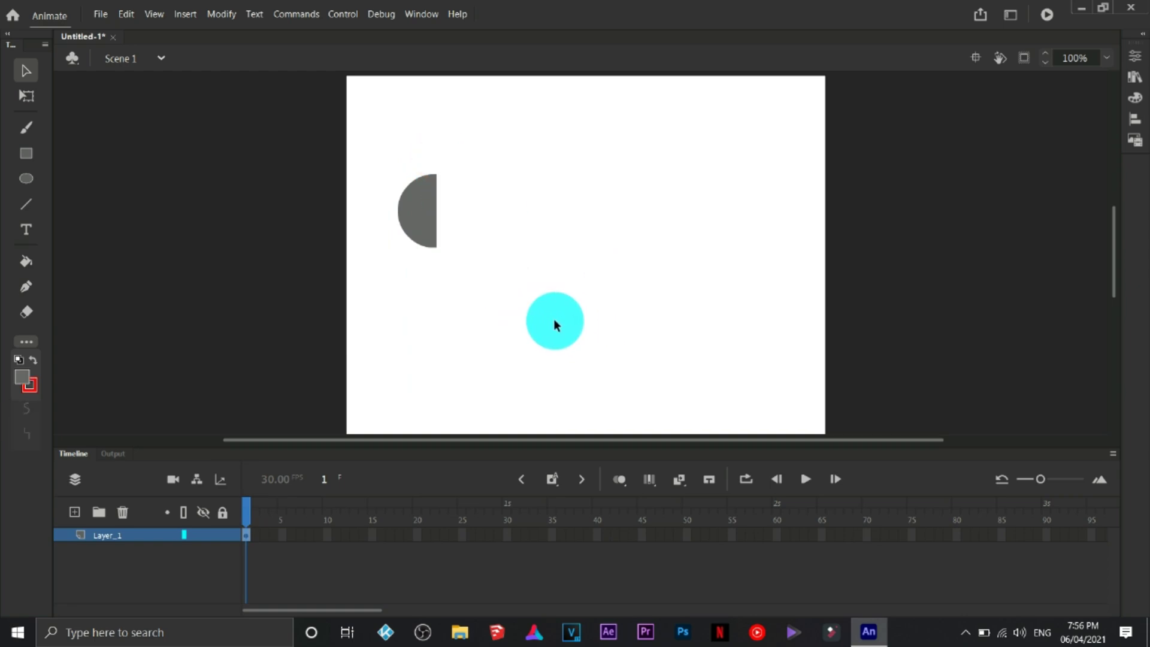
key(ctrl+z)
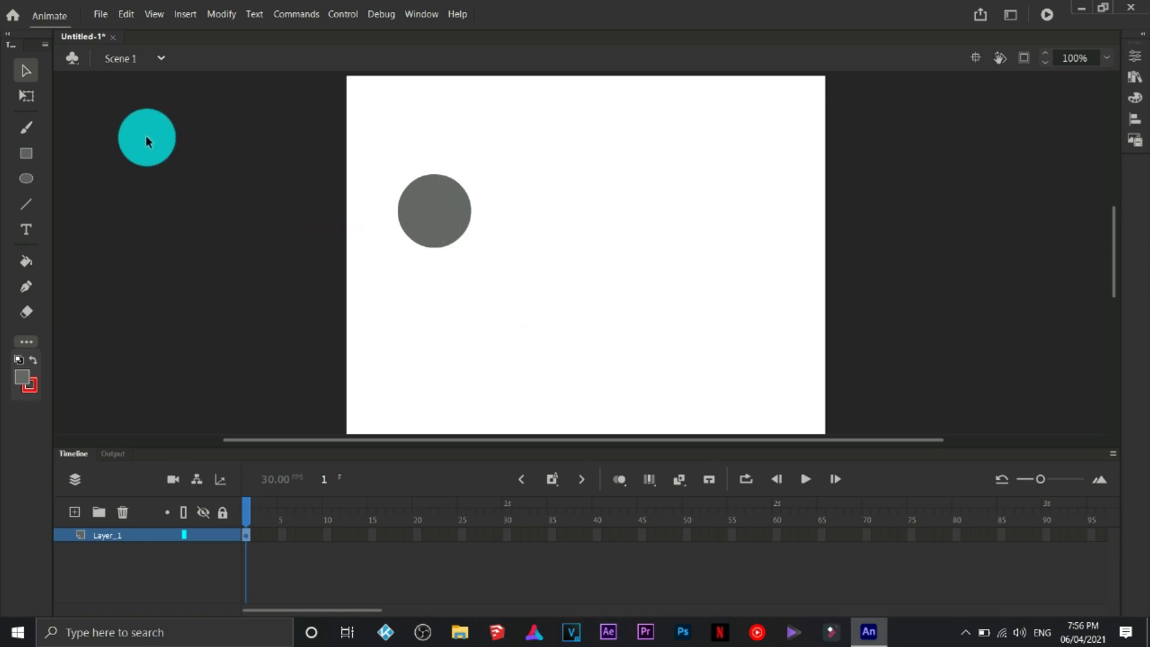
click(434, 206)
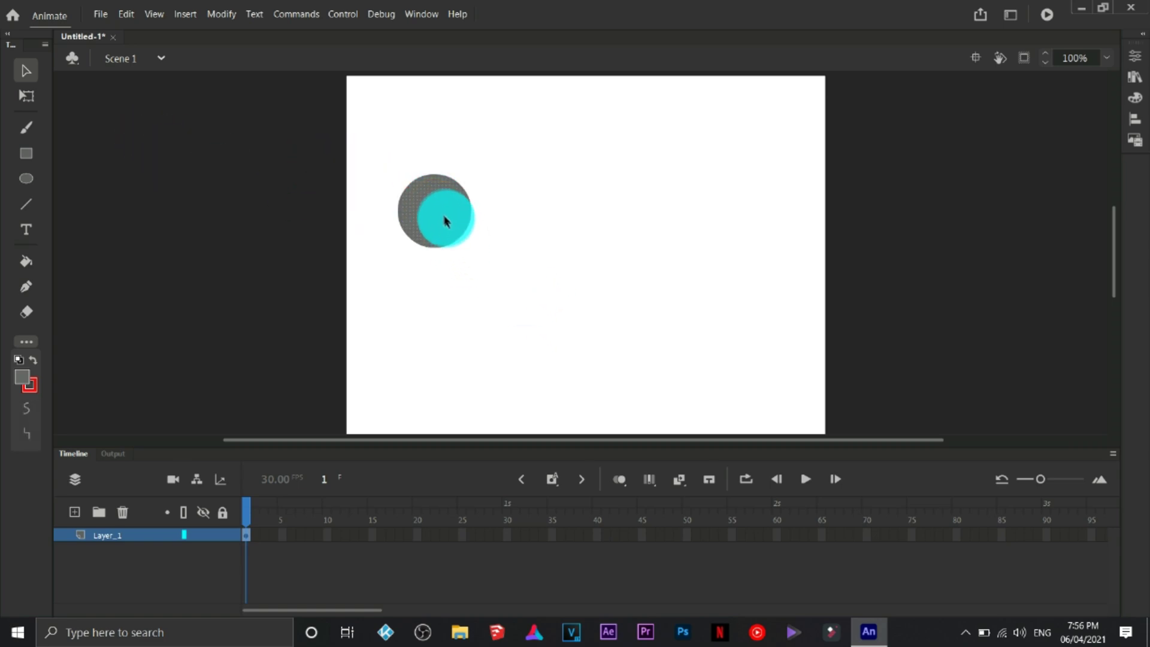
drag(447, 218, 415, 306)
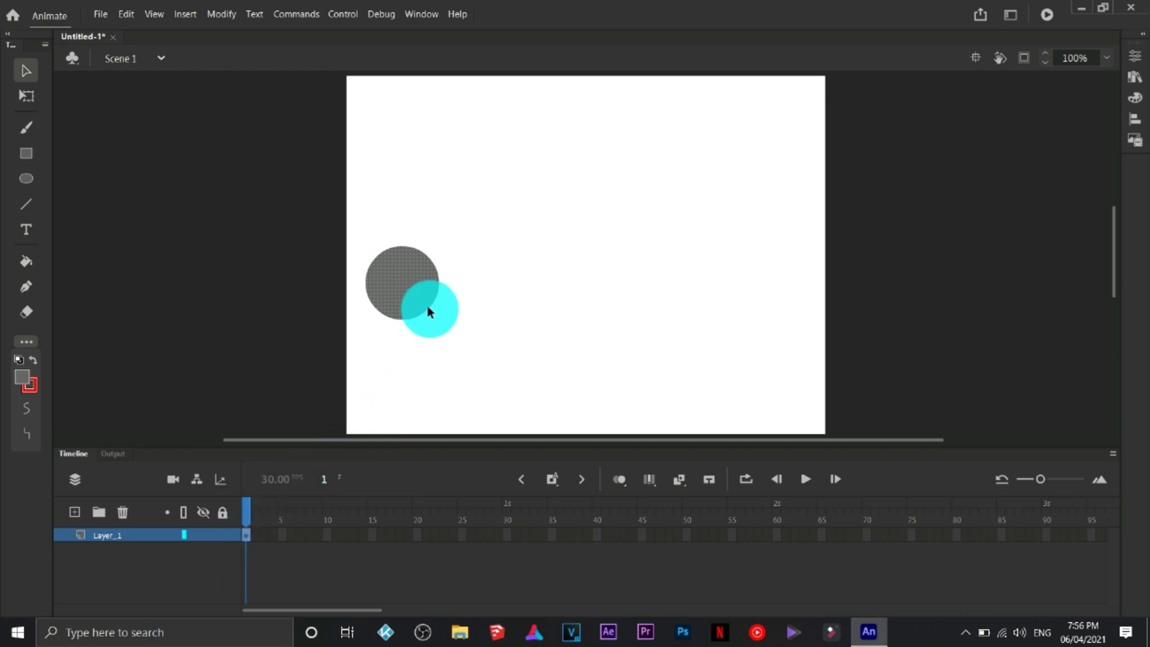
Delete the circle, then undo to bring it back
key(Delete)
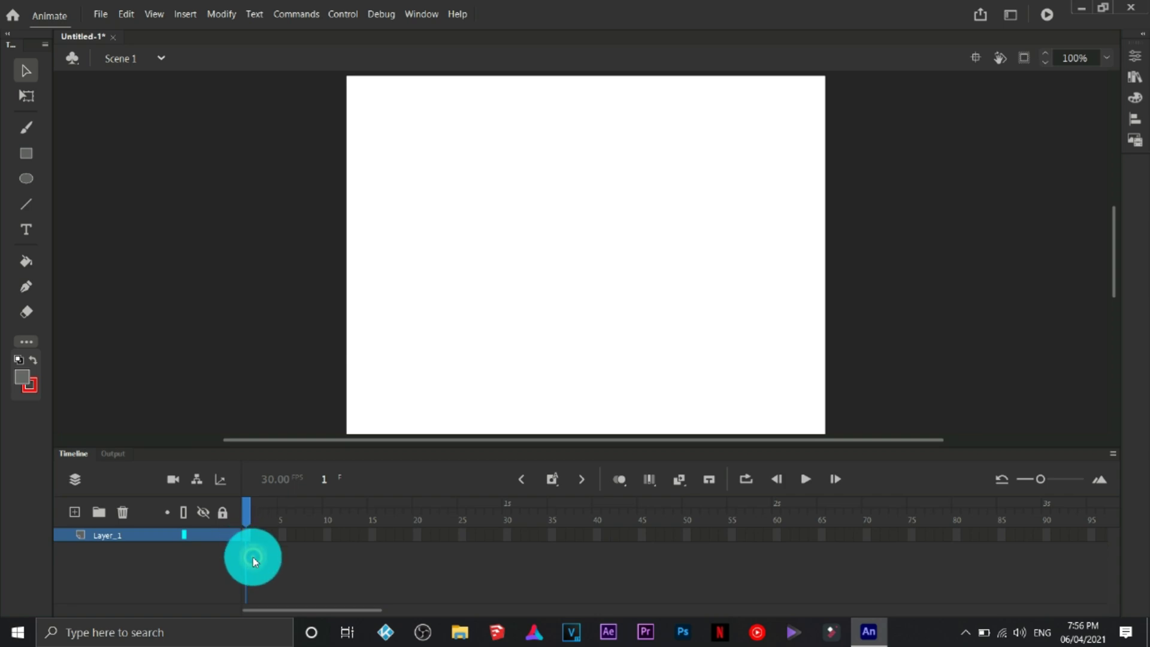
click(246, 539)
key(ctrl+z)
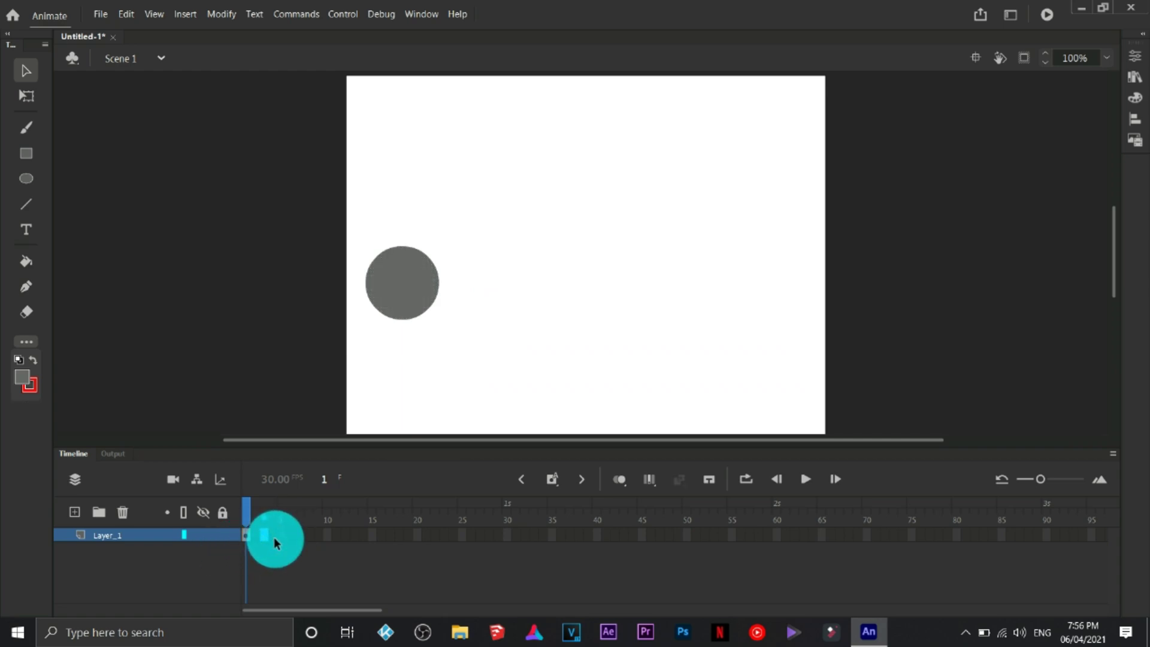
Insert keyframes on frames 2–4, shifting the circle further right on each, then rewind to frame 1
shift+click(256, 537)
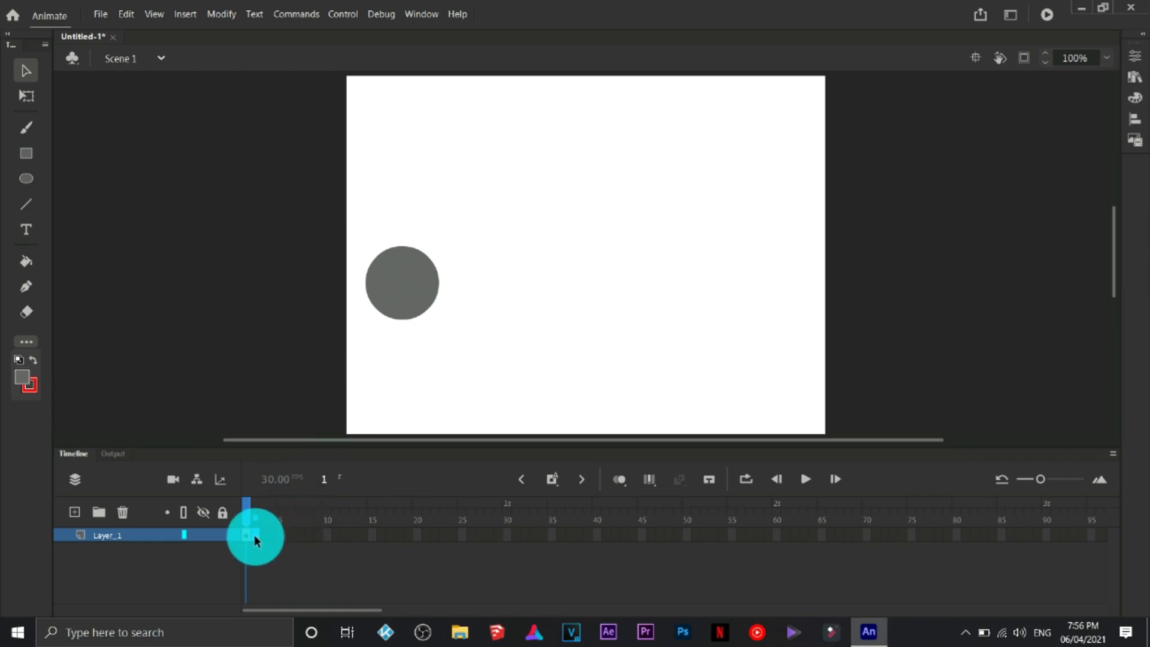
right_click(255, 539)
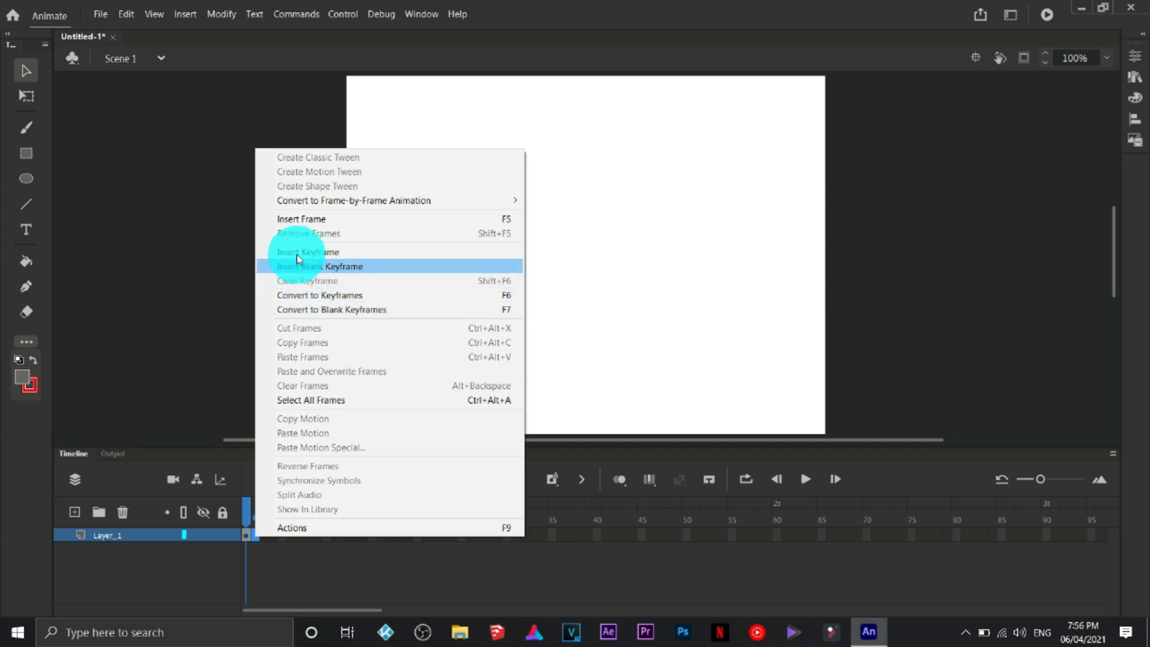
click(333, 253)
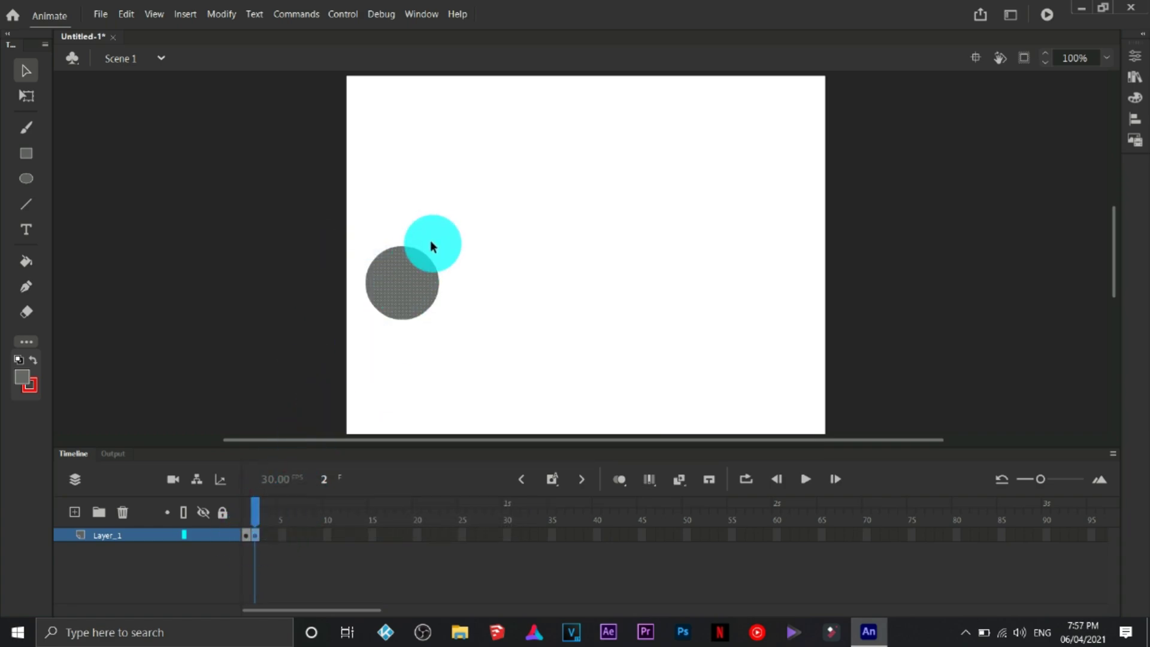
drag(418, 277, 464, 277)
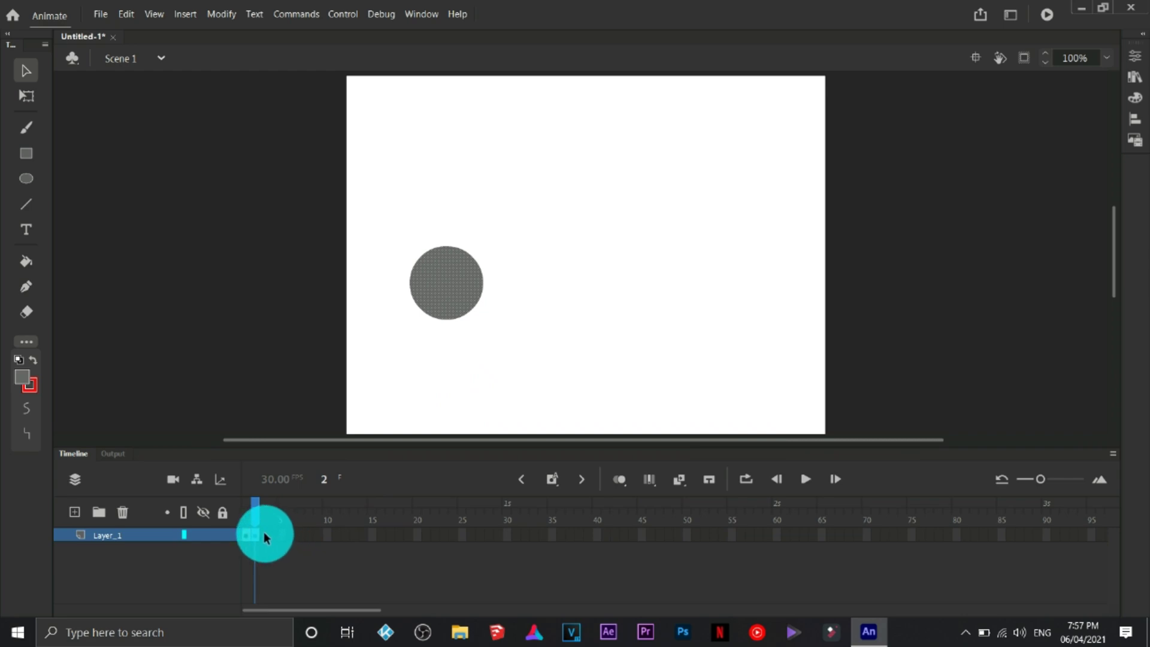
click(265, 535)
key(F6)
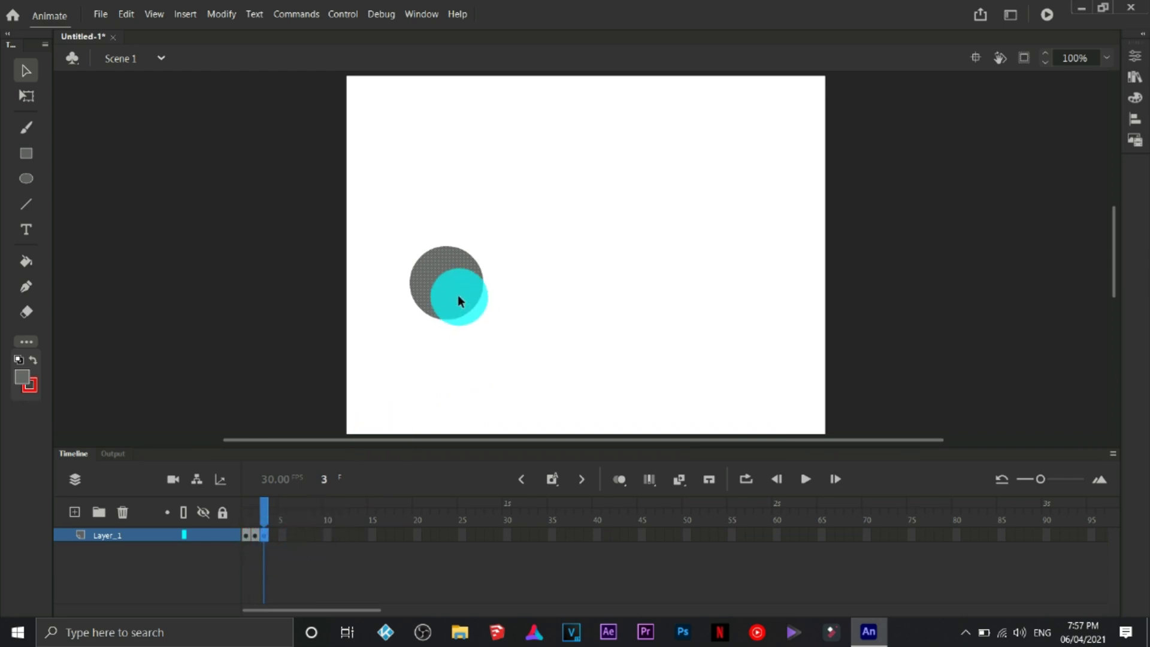
drag(457, 300, 617, 285)
key(F6)
key(F6)
key(F6)
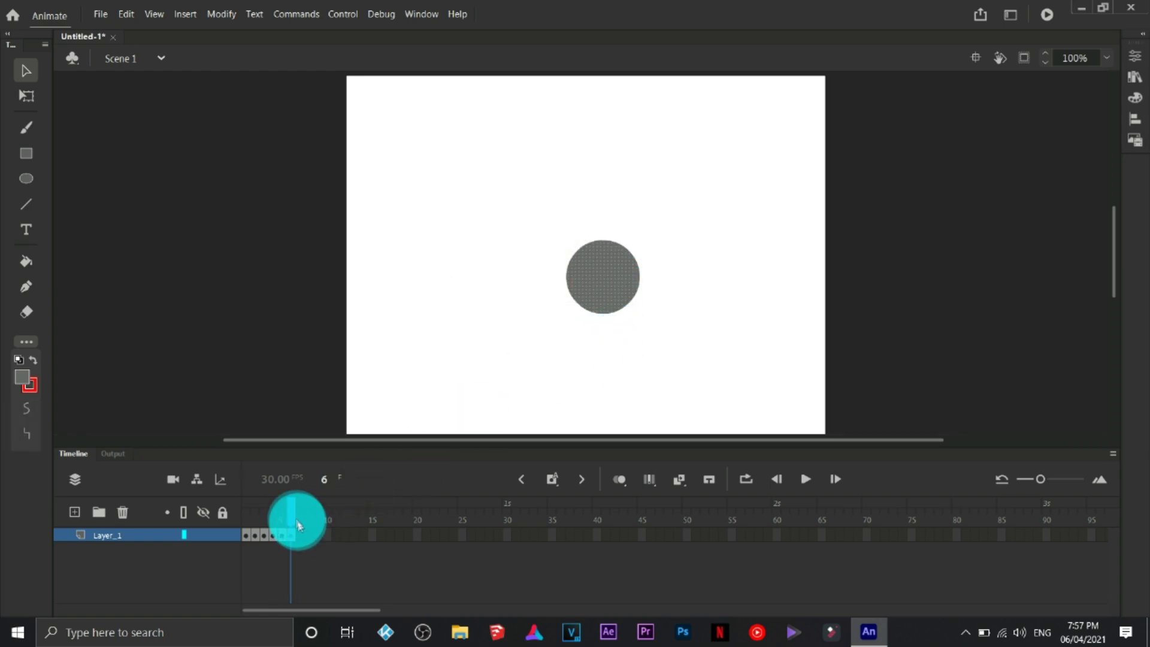
mouse_move(291, 511)
mouse_down()
mouse_move(246, 518)
mouse_move(295, 519)
mouse_up()
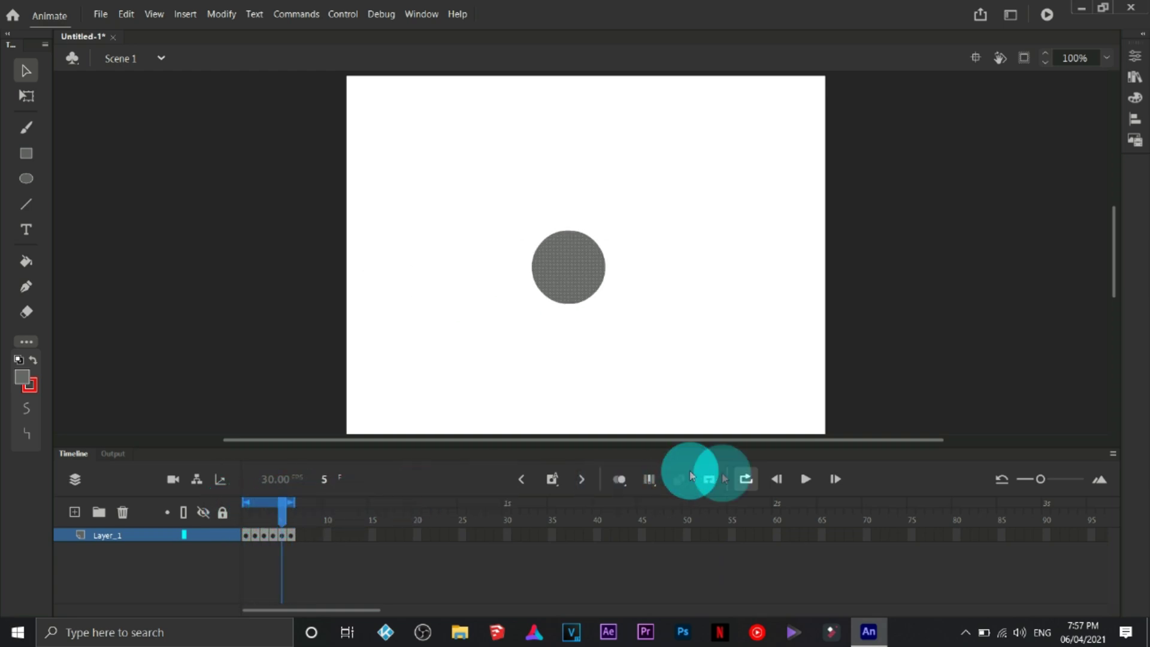
Play and pause the circle animation, then return to frame 1
click(806, 480)
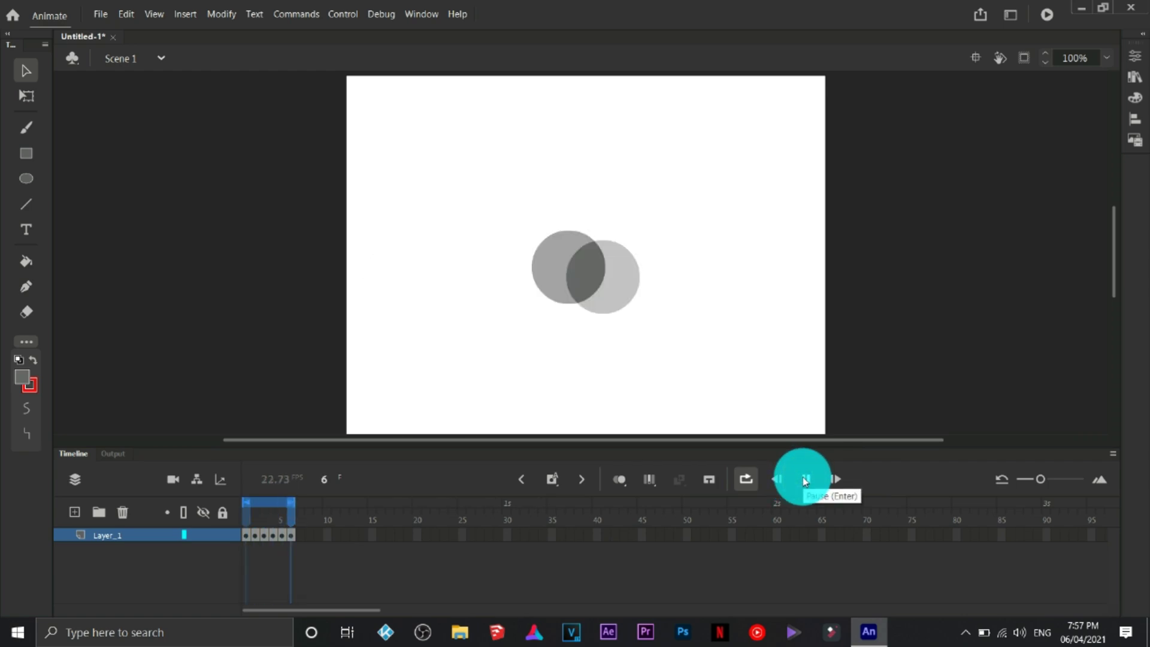
click(805, 479)
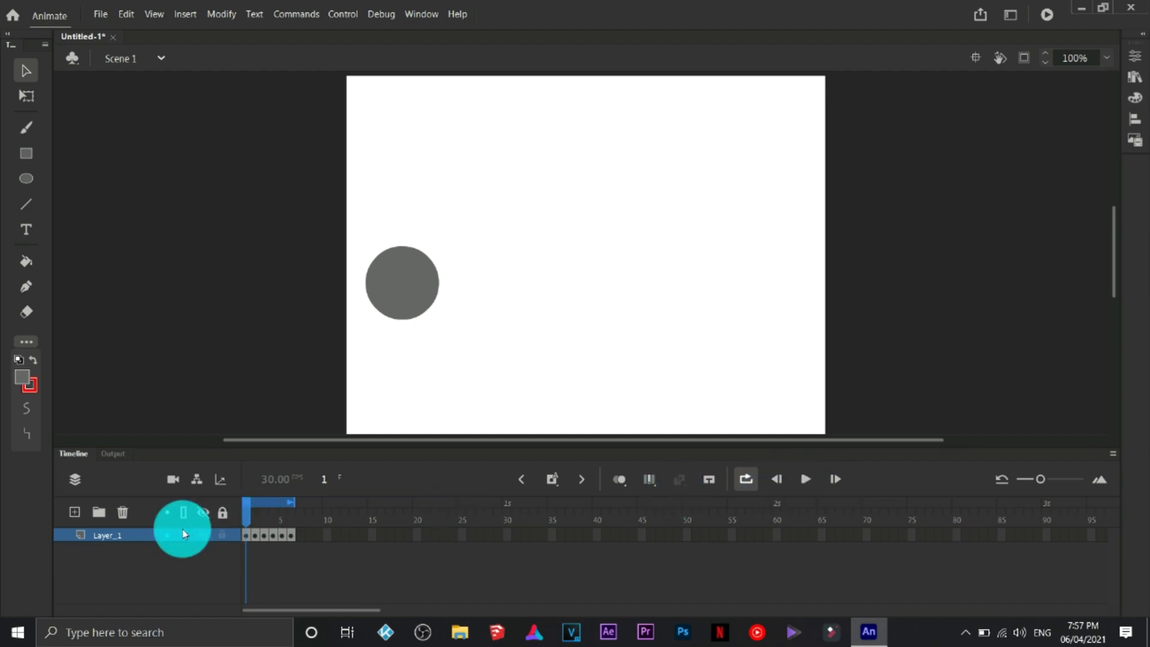
click(183, 533)
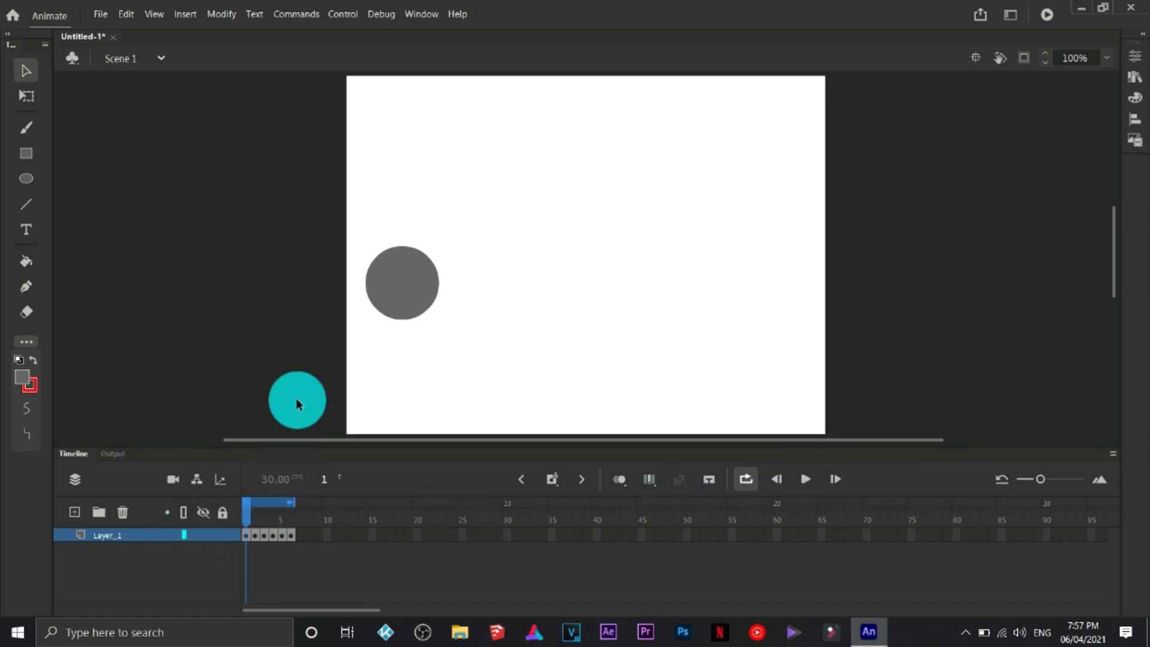
Create another new blank Standard document
click(102, 14)
click(105, 30)
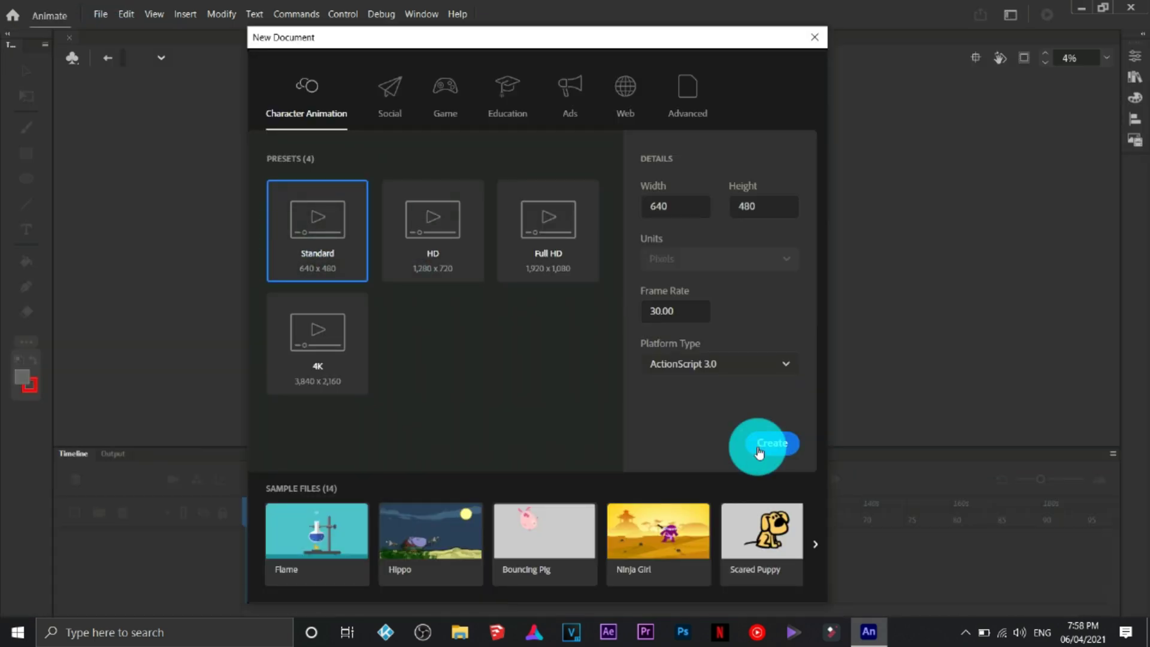
click(771, 444)
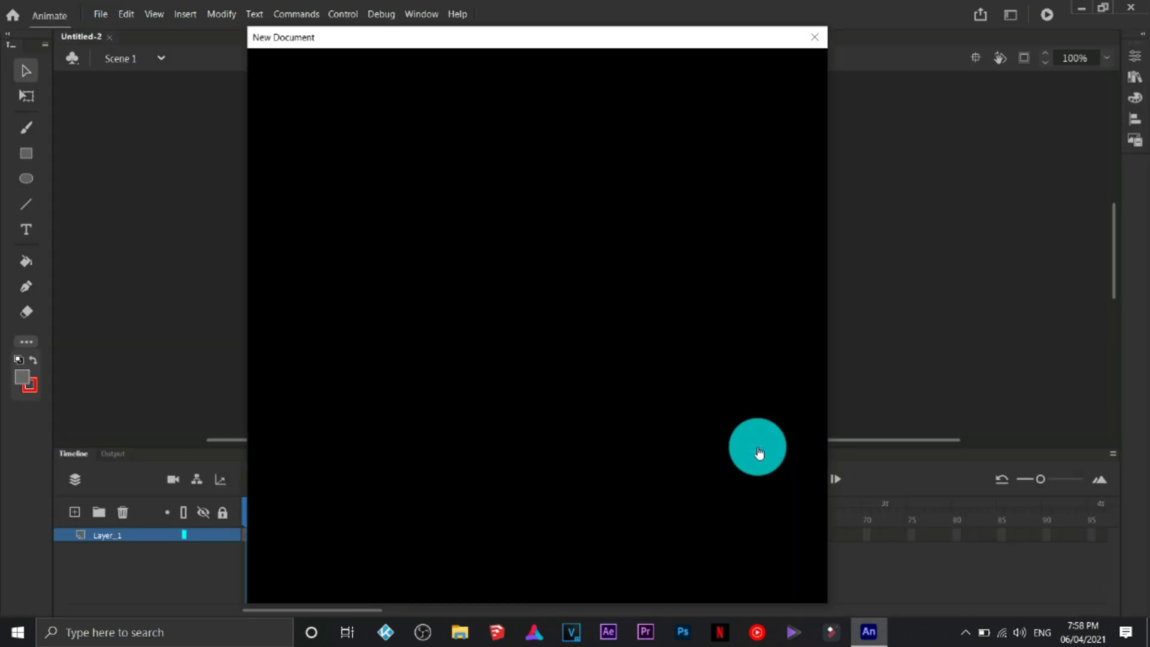
Draw a square with a cyan fill using the Rectangle tool
click(27, 154)
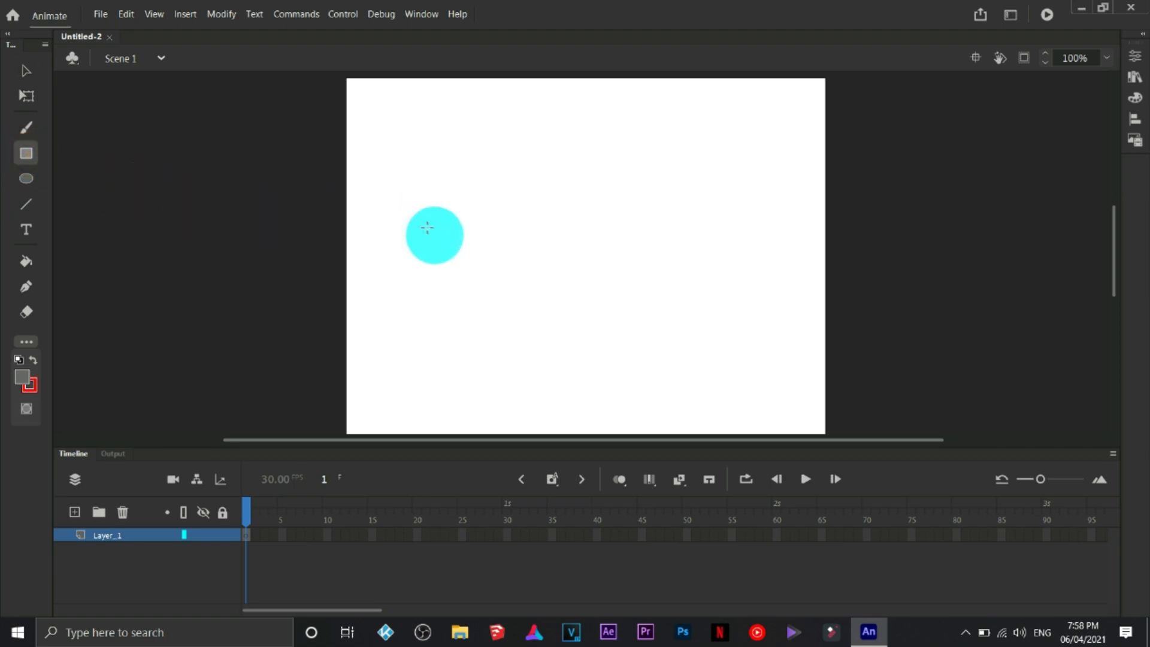
click(22, 376)
click(139, 473)
click(28, 384)
click(84, 442)
drag(385, 217, 474, 306)
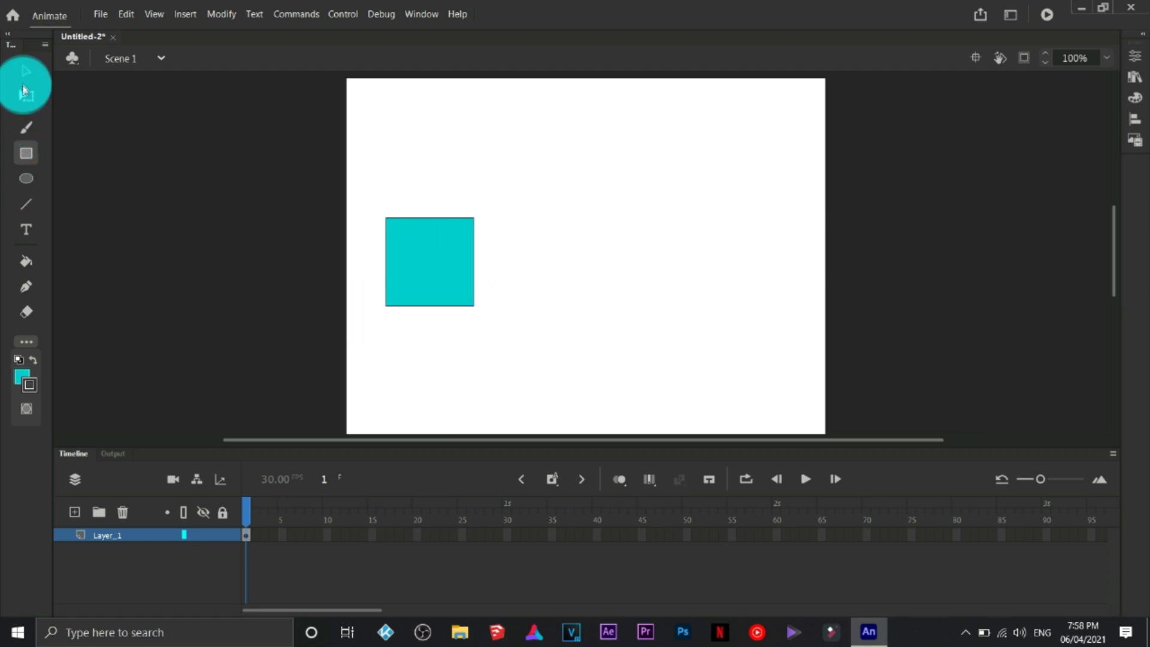
Thicken the square's outline to size 6 in its shape properties
click(26, 71)
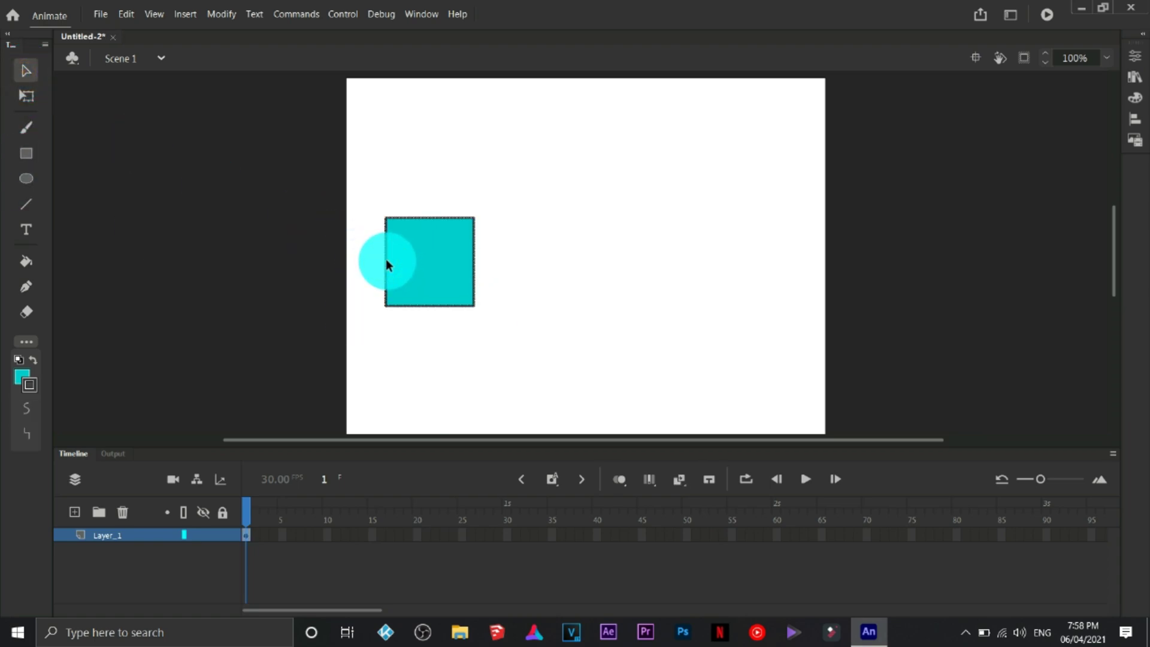
click(1141, 54)
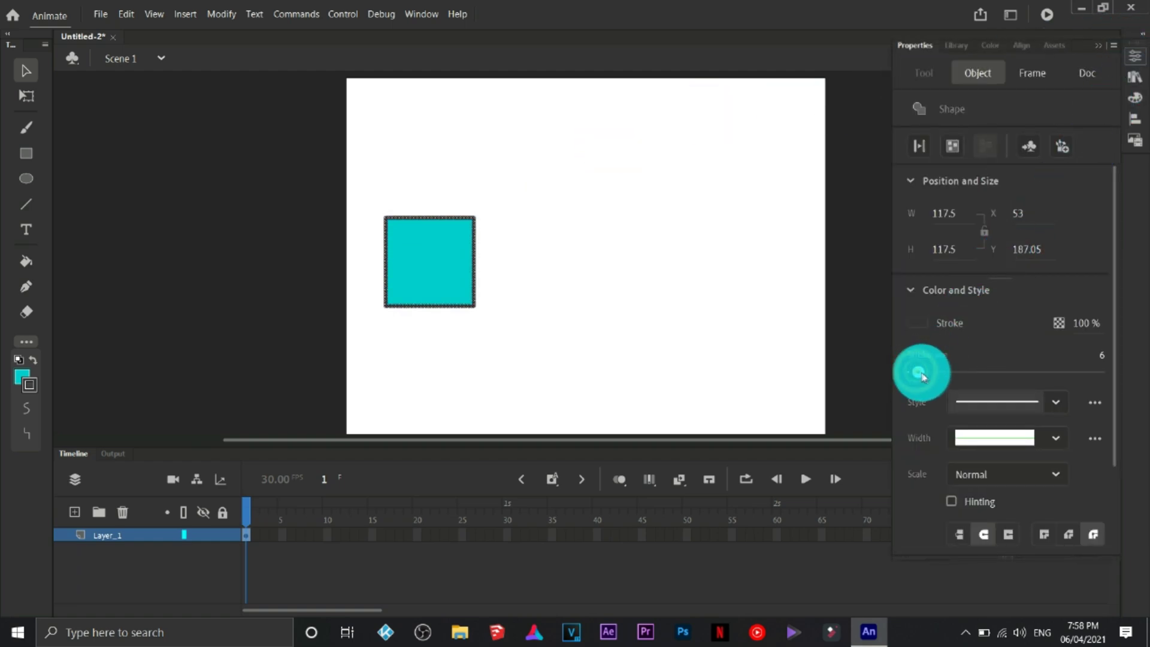
drag(923, 373, 927, 375)
Move the square down-left and shrink it with Free Transform near the stage's lower left
click(703, 355)
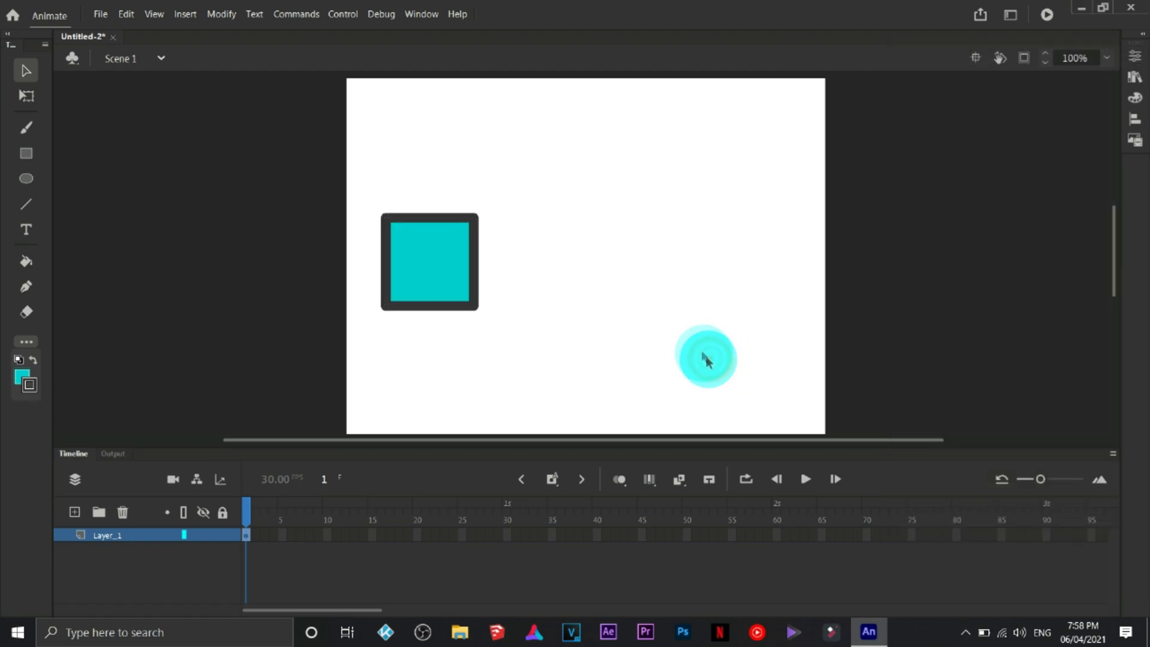
drag(356, 179, 506, 335)
drag(446, 277, 400, 372)
click(23, 97)
click(380, 303)
click(26, 71)
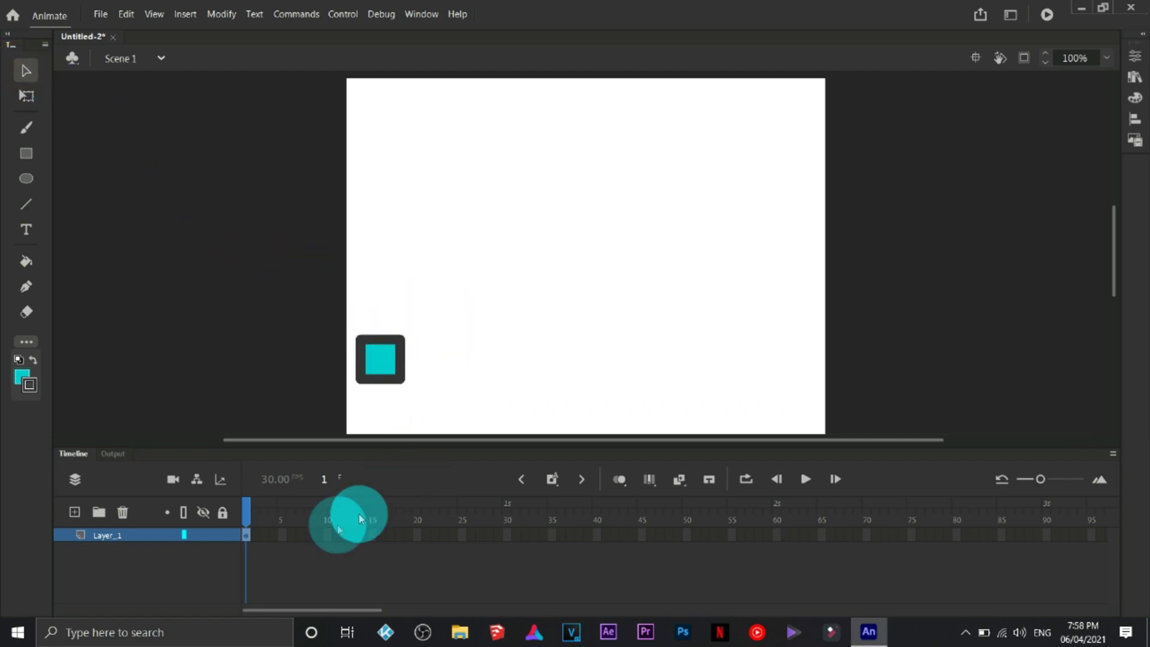
Extend Layer_1 to frame 60, move the square to the stage's right there, and compare with frame 1
click(246, 535)
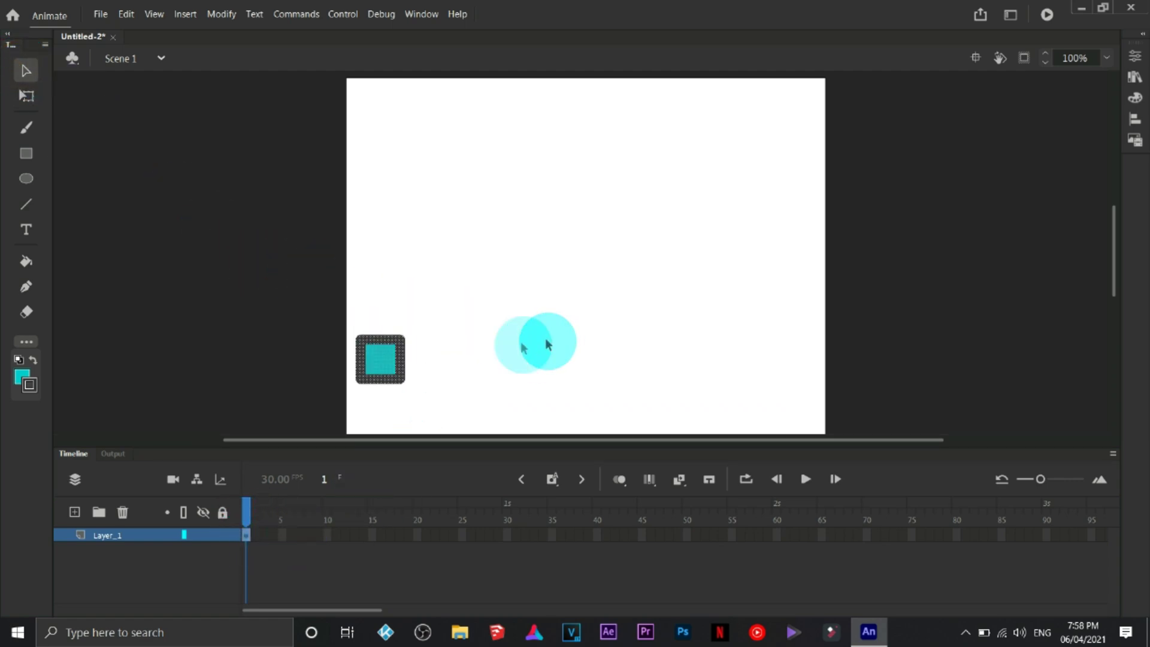
click(779, 528)
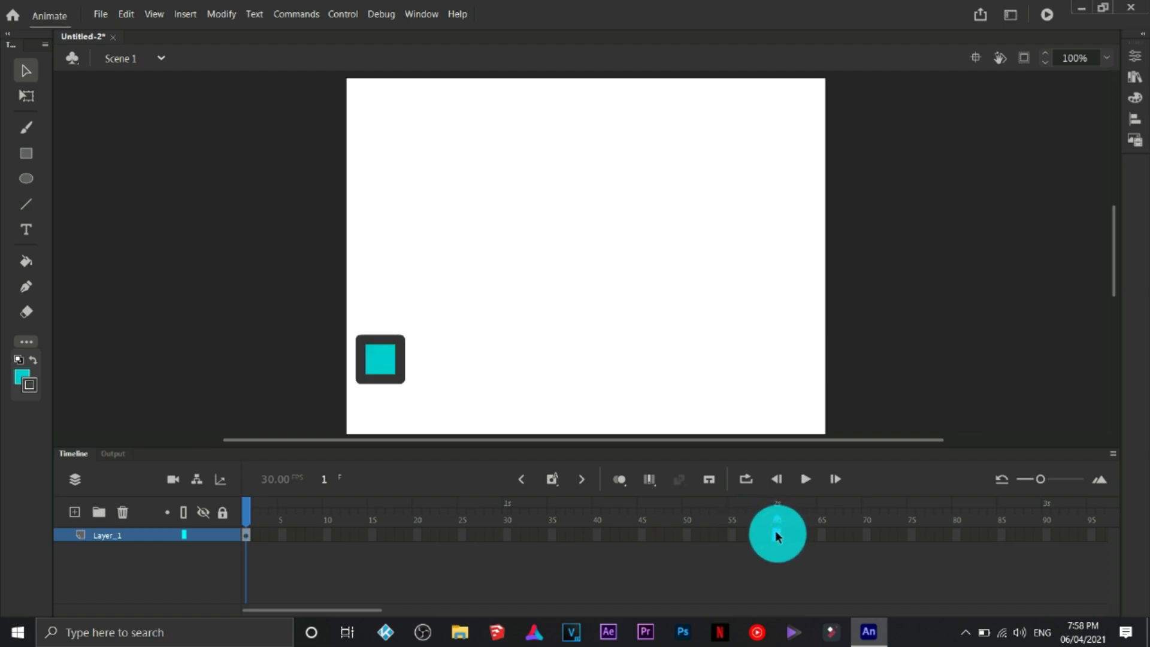
click(777, 535)
key(F5)
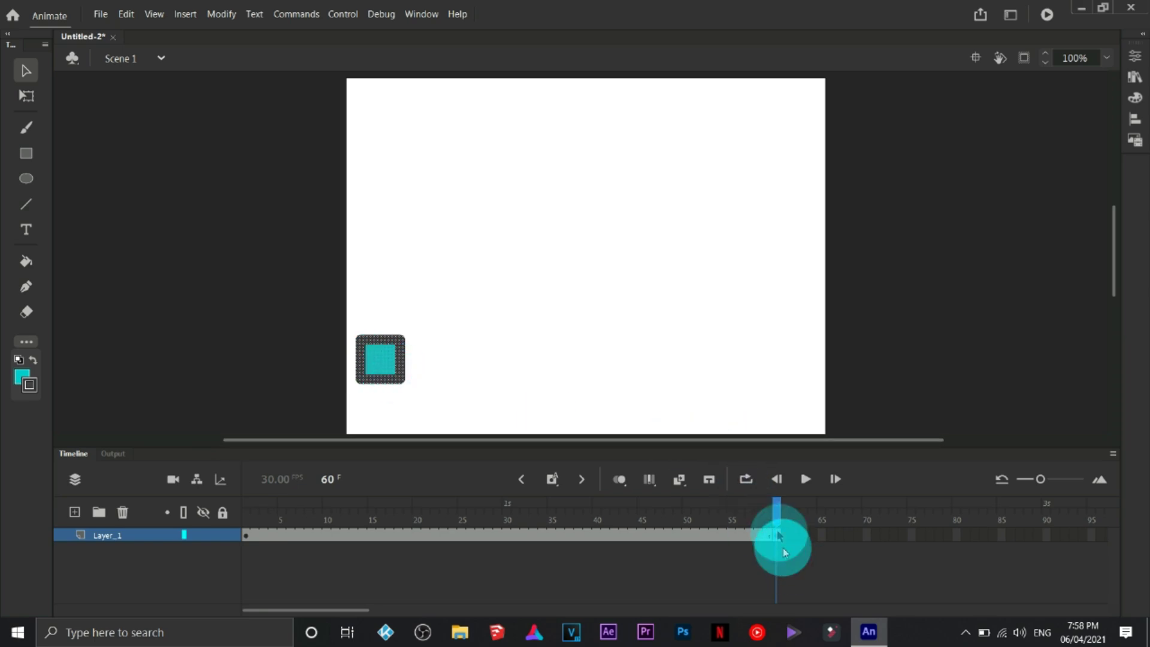
drag(390, 365, 765, 375)
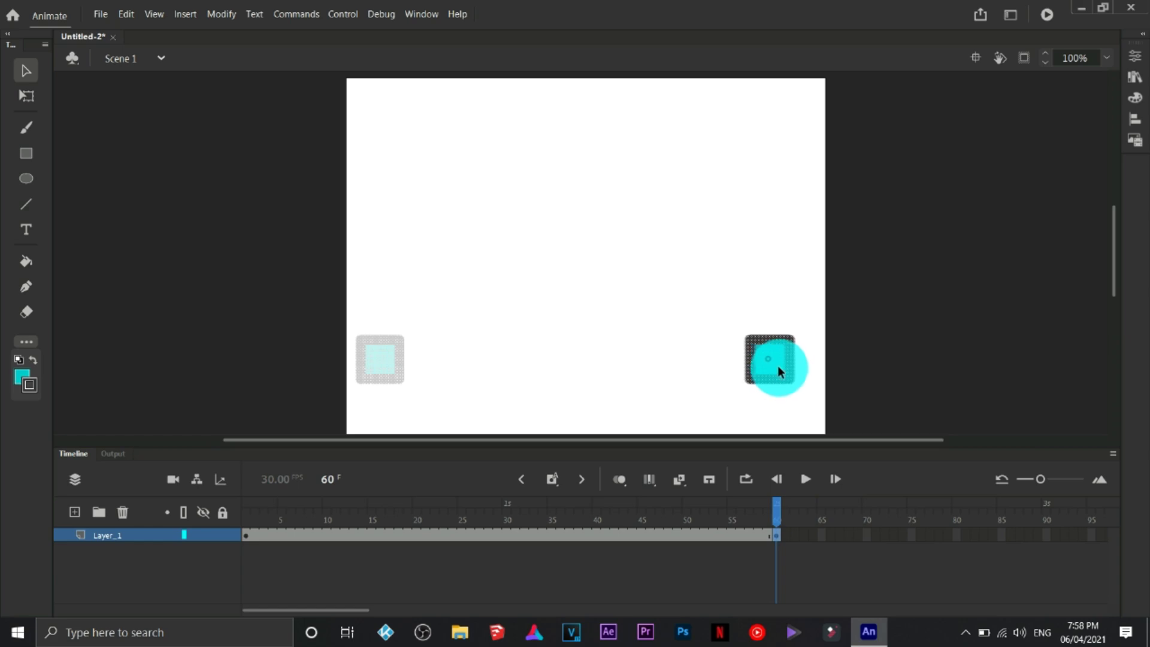
click(249, 536)
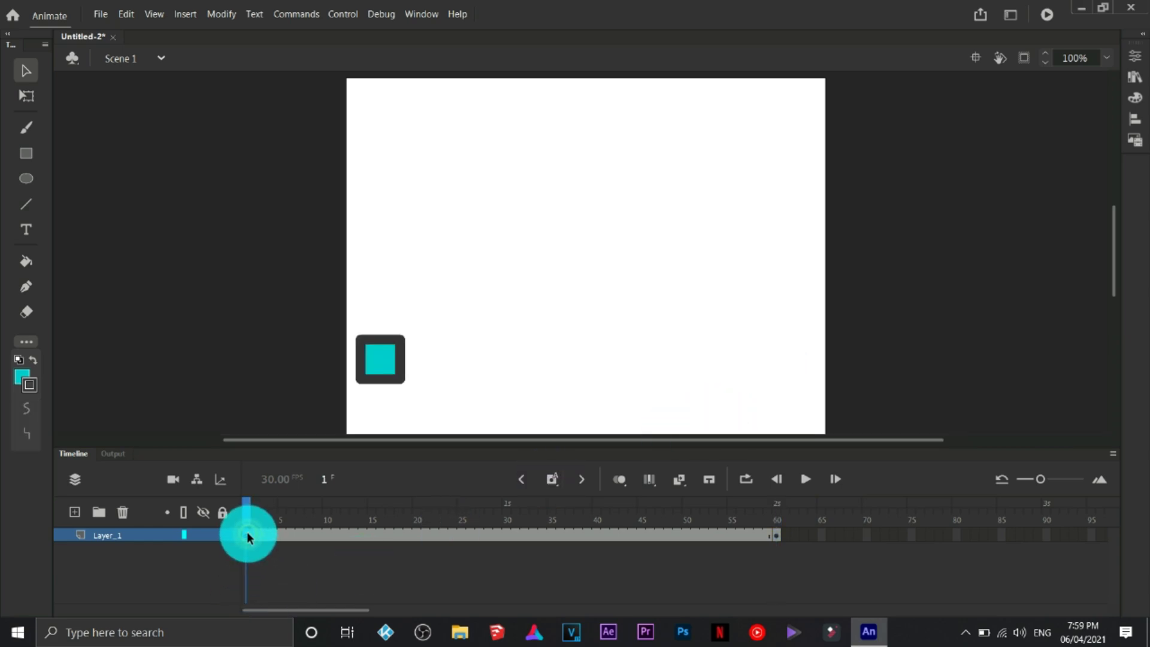
click(778, 535)
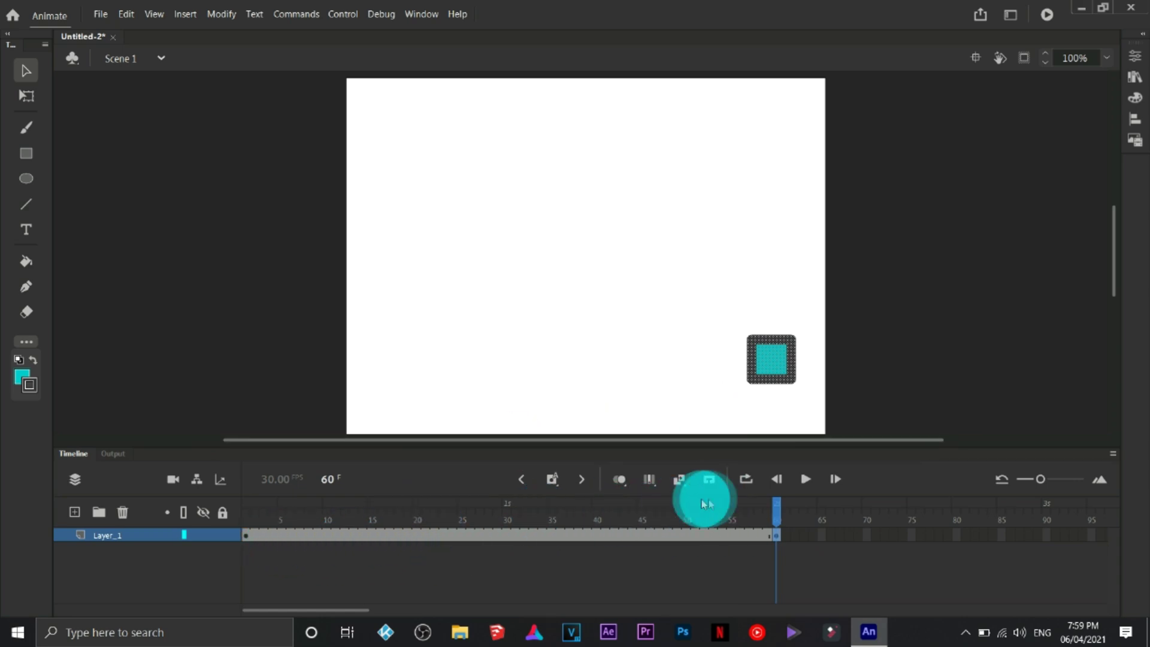
Create a classic tween across frames 1–60, converting the square to a symbol
right_click(422, 537)
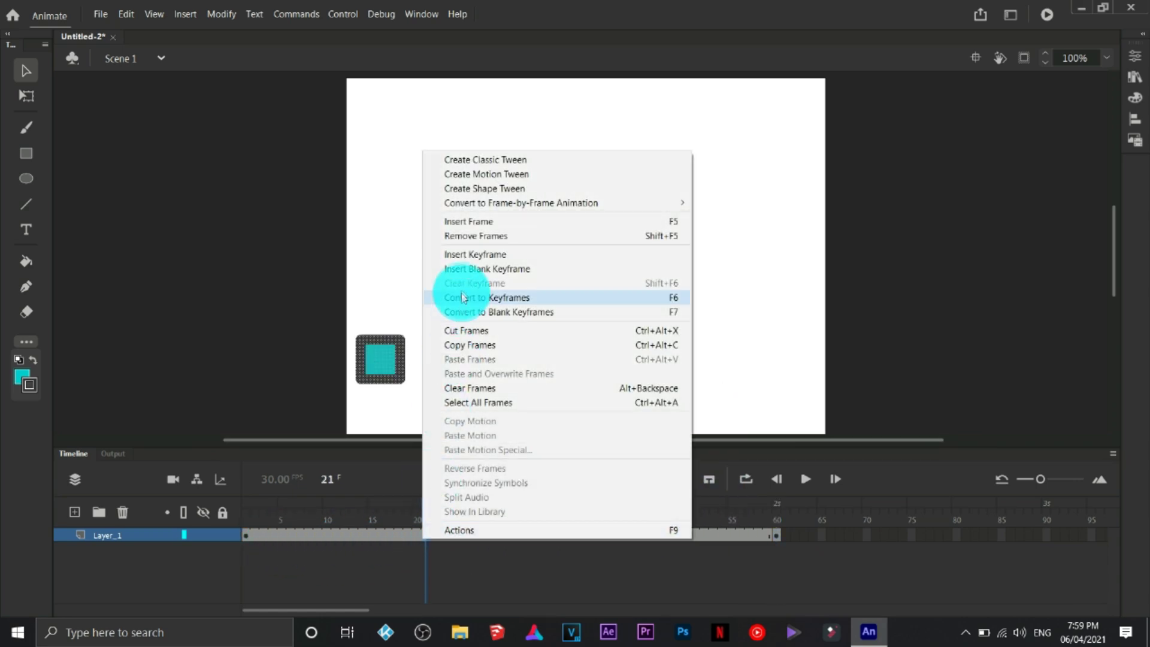
click(496, 159)
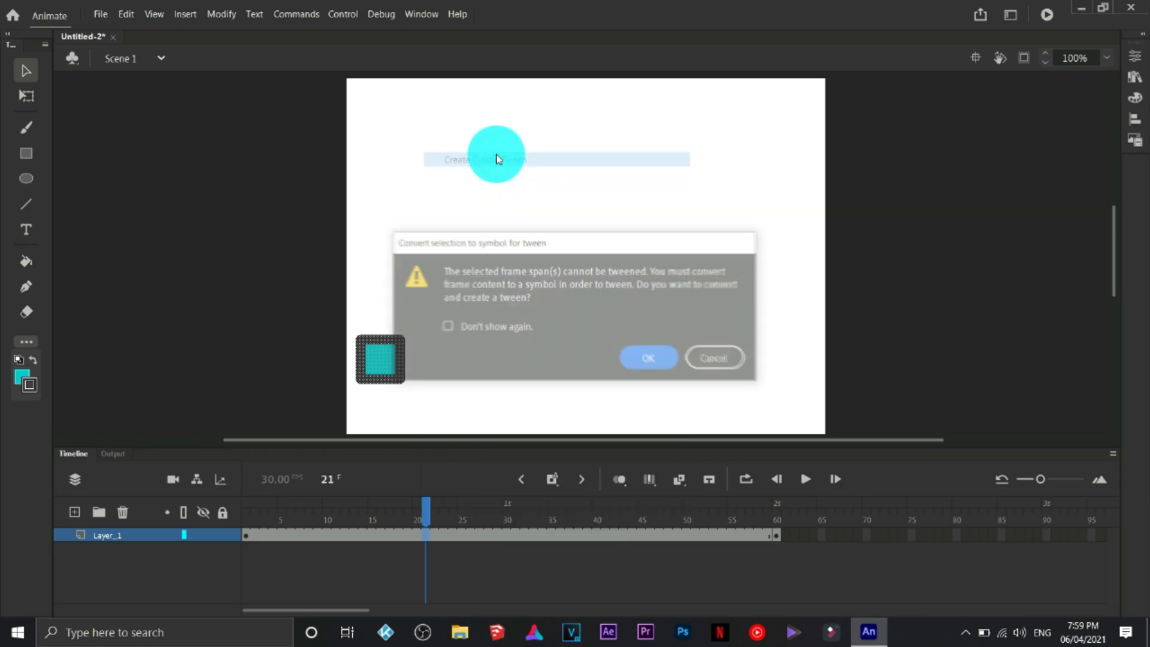
click(652, 360)
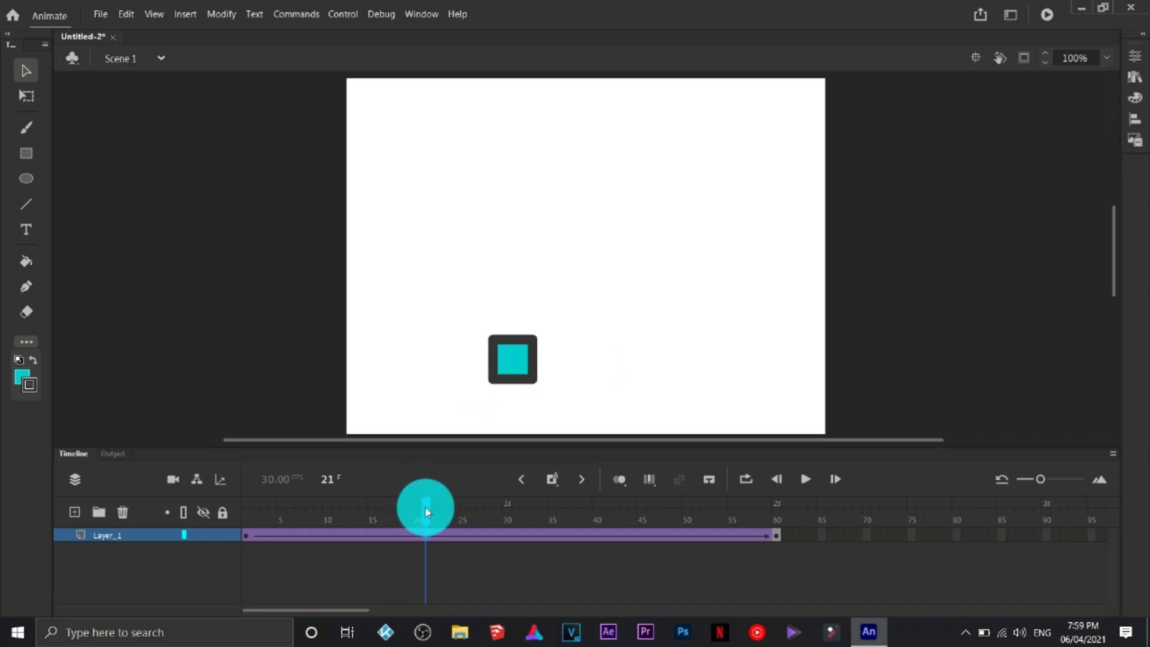
Scrub the tween, set the loop range to frames 1–60, and play then stop the preview
drag(425, 509, 773, 562)
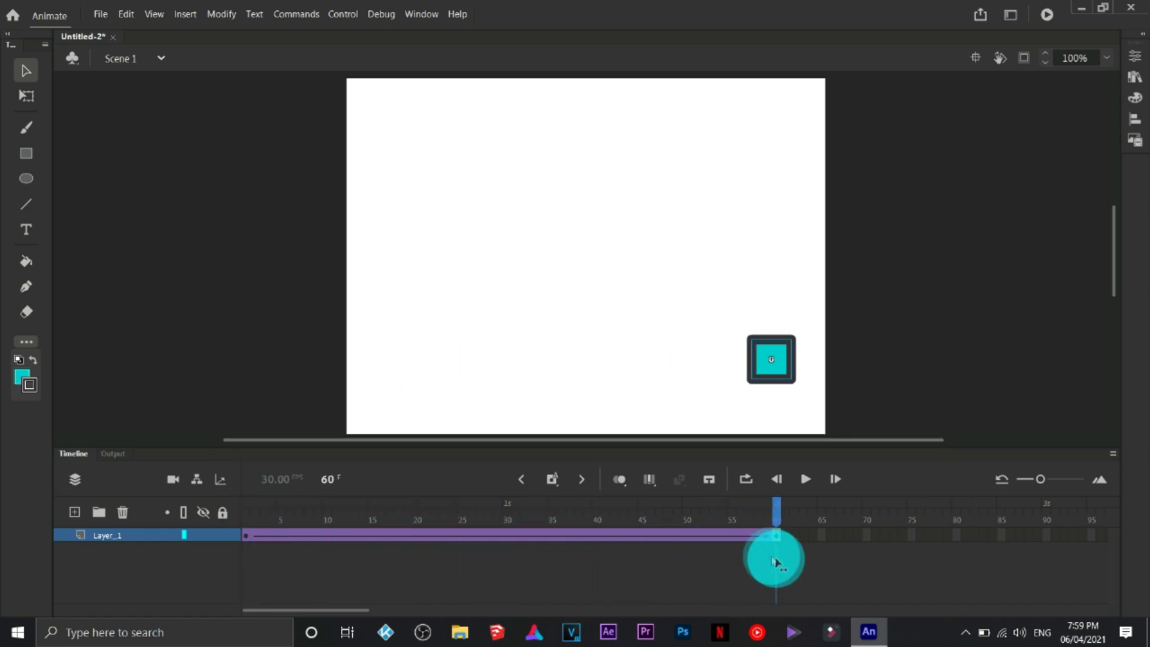
click(737, 475)
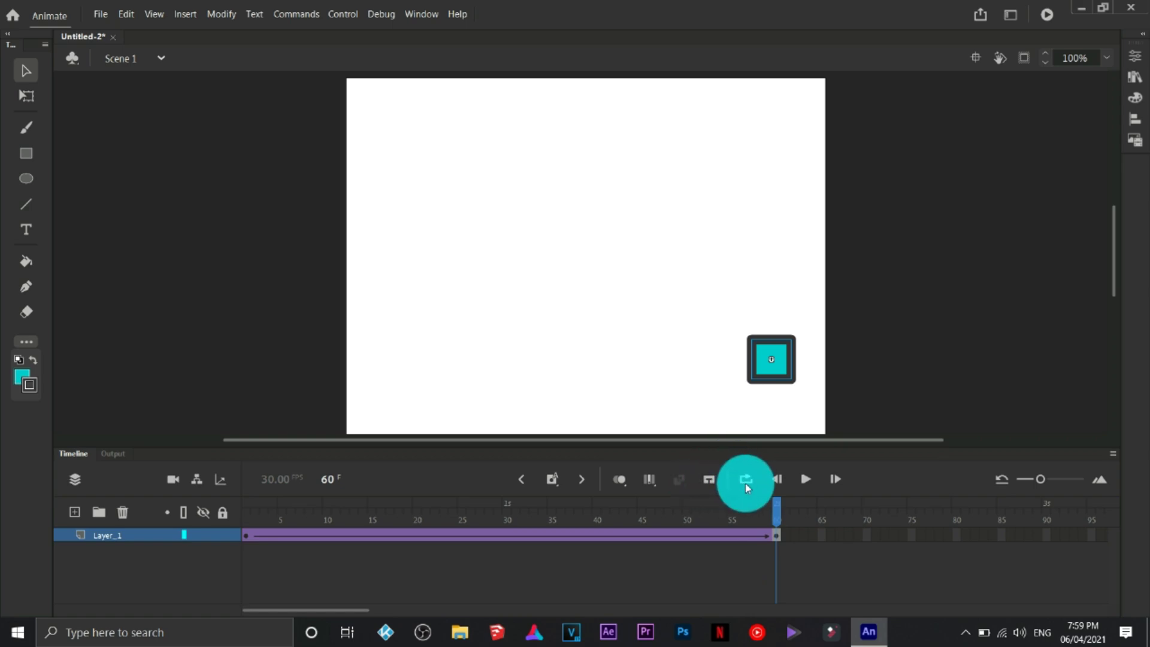
drag(758, 503, 235, 502)
click(815, 488)
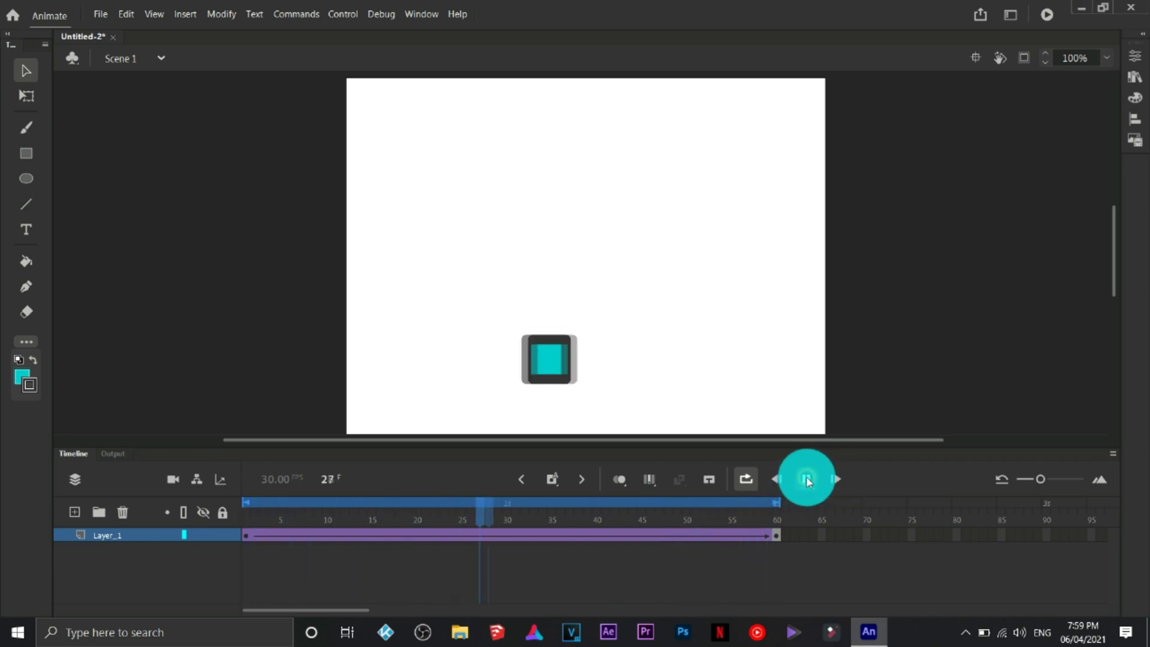
click(806, 480)
click(777, 535)
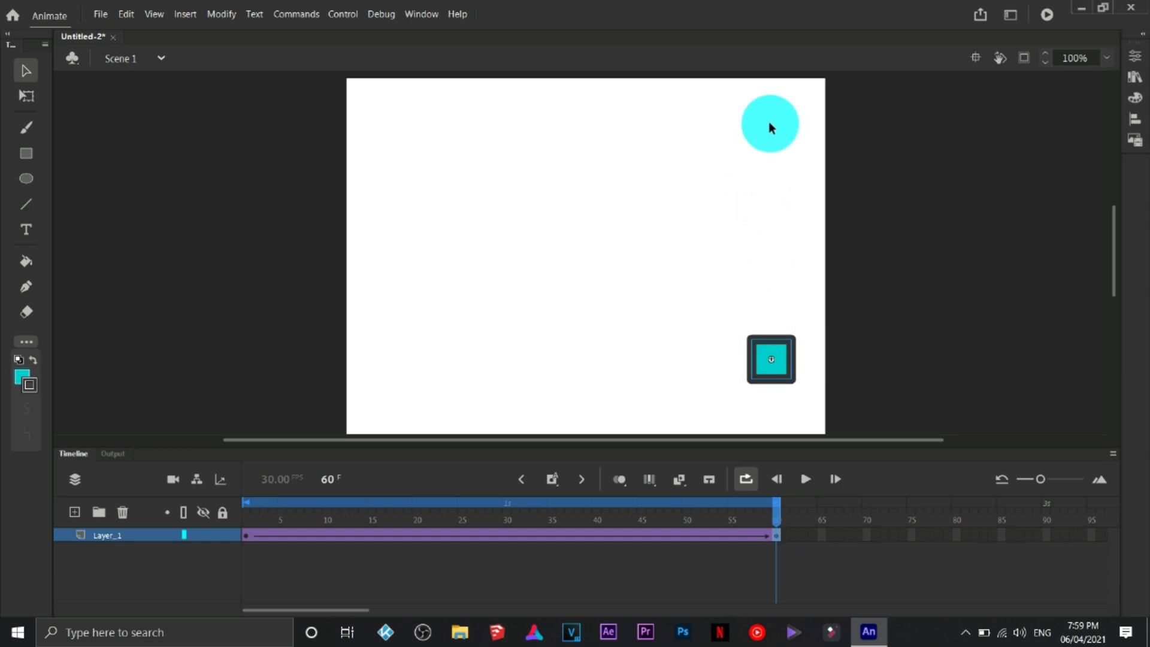
Add a keyframe at frame 90 with the square moved up to the stage top
drag(257, 617, 316, 616)
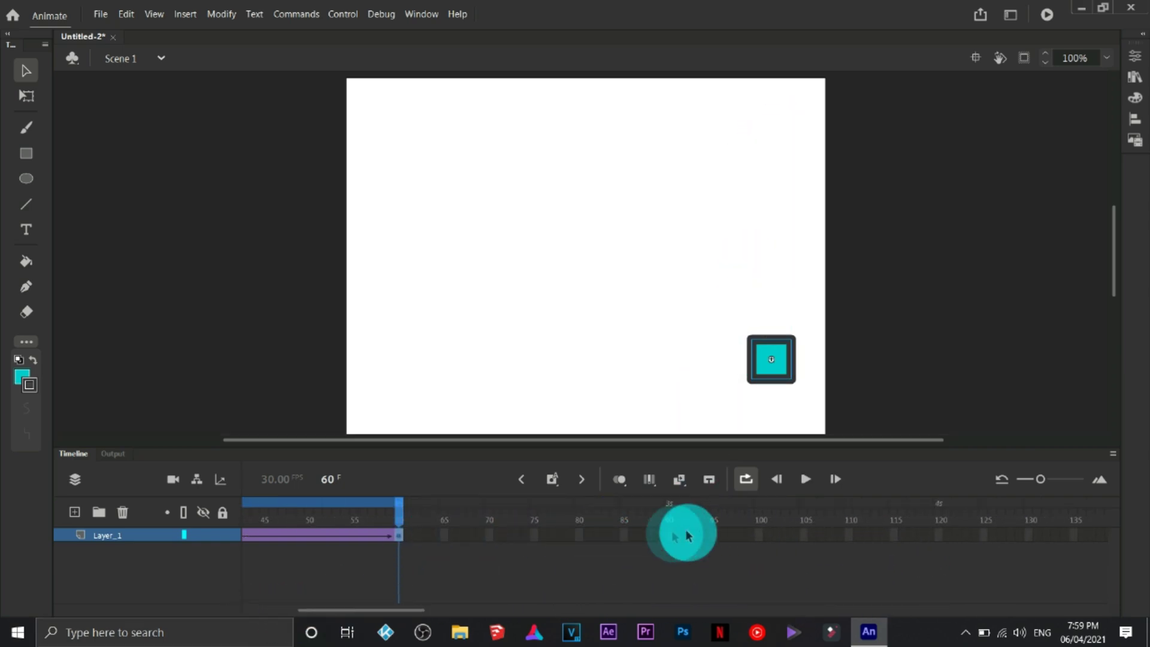
key(F6)
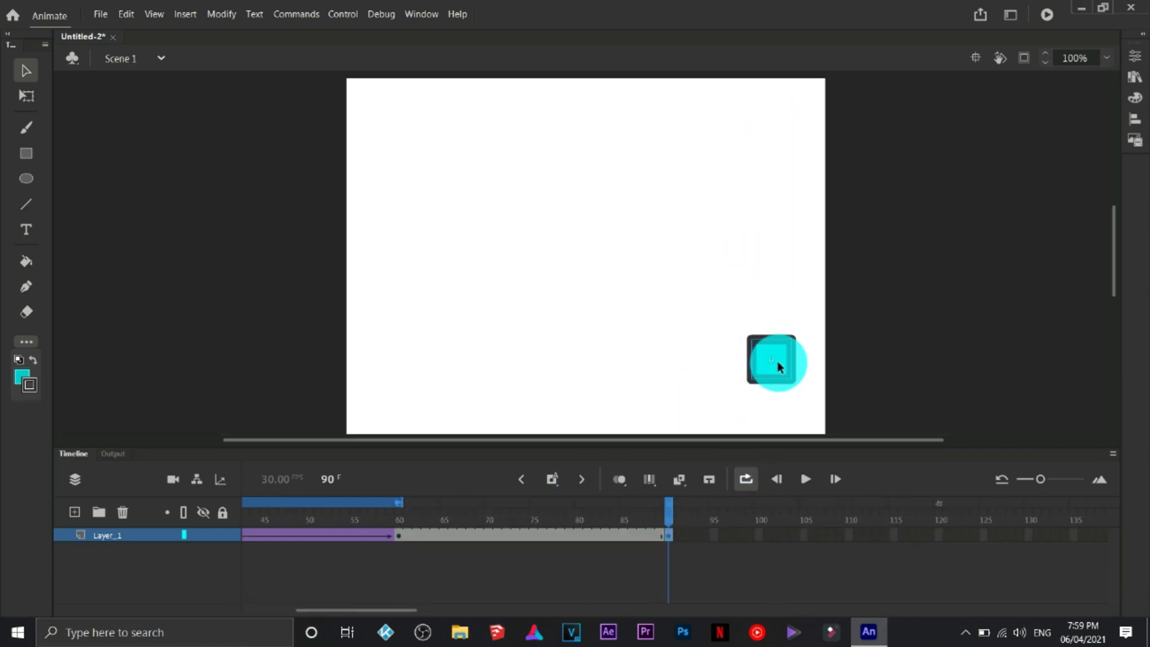
drag(778, 361, 773, 158)
Extend the loop to about frame 90, classic-tween frames 60–90, and play it
drag(399, 502, 655, 505)
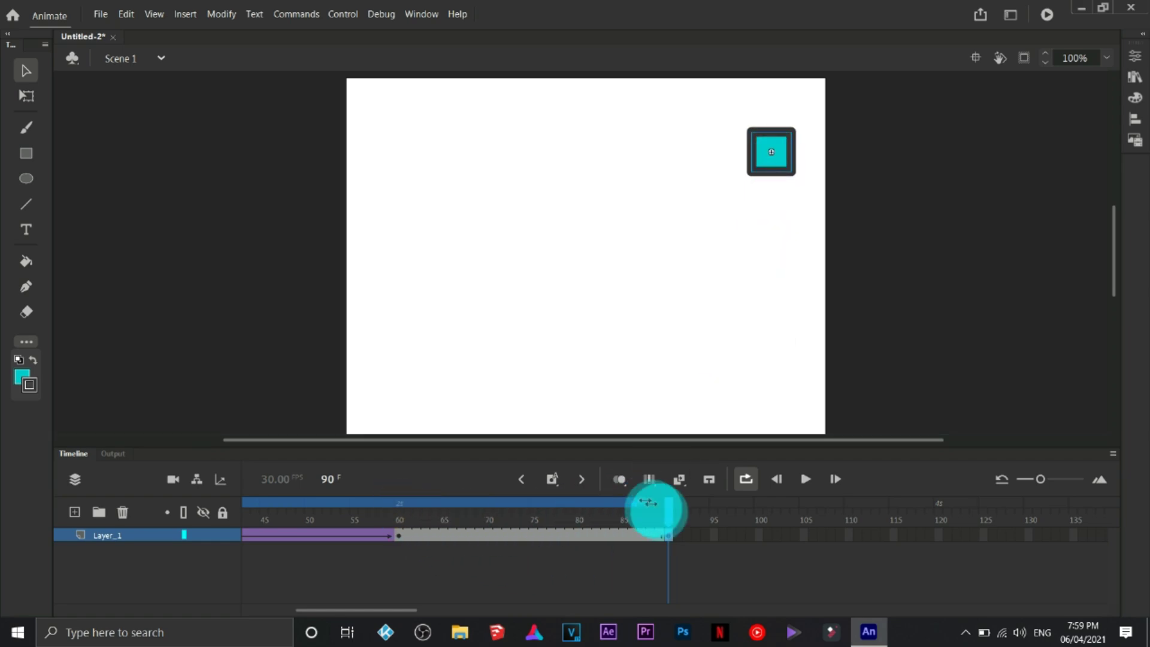
right_click(545, 537)
click(623, 160)
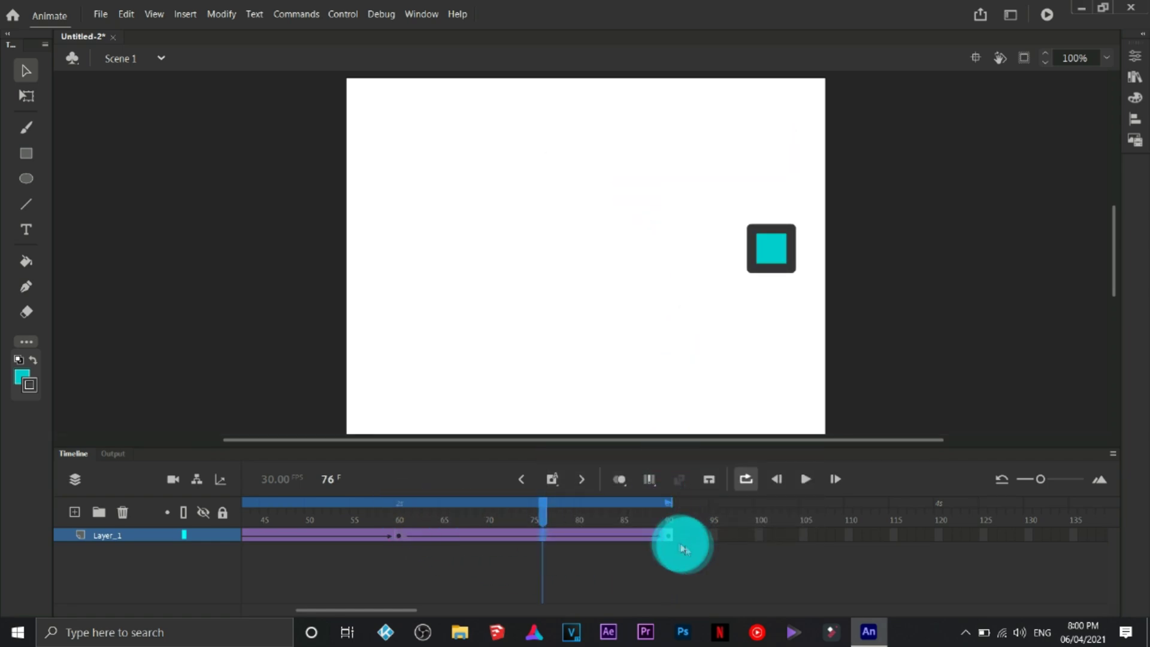
click(787, 484)
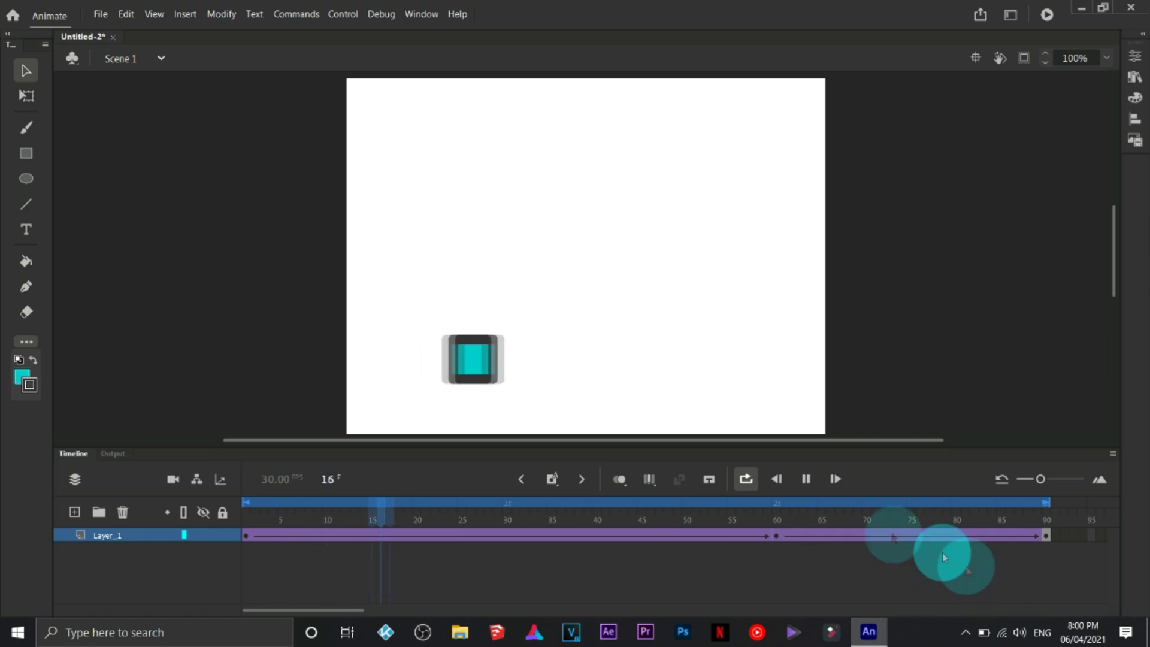
Stop at frame 90, add a frame-160 keyframe with the square top left, and loop to 160
drag(304, 610, 388, 612)
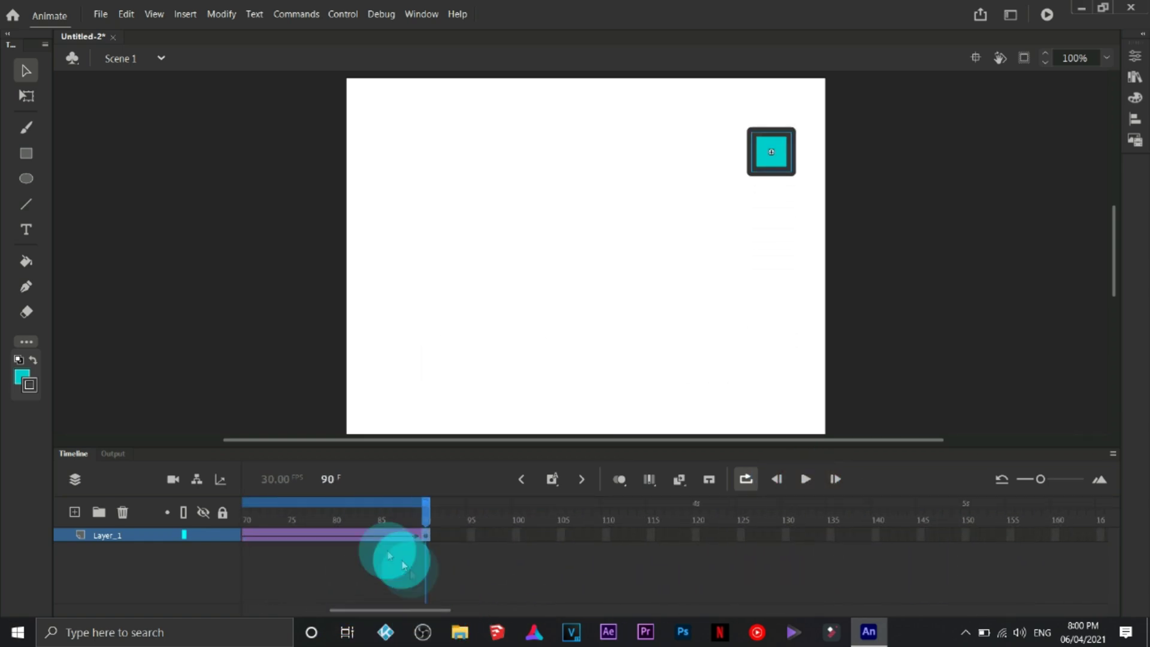
click(427, 536)
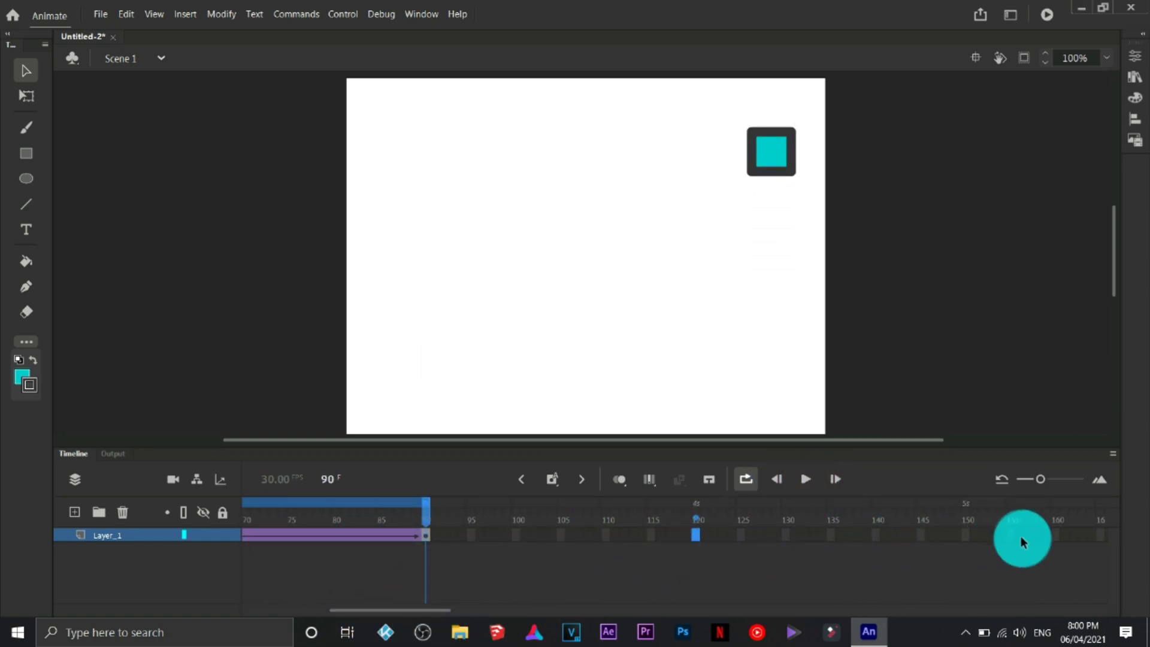
click(1056, 534)
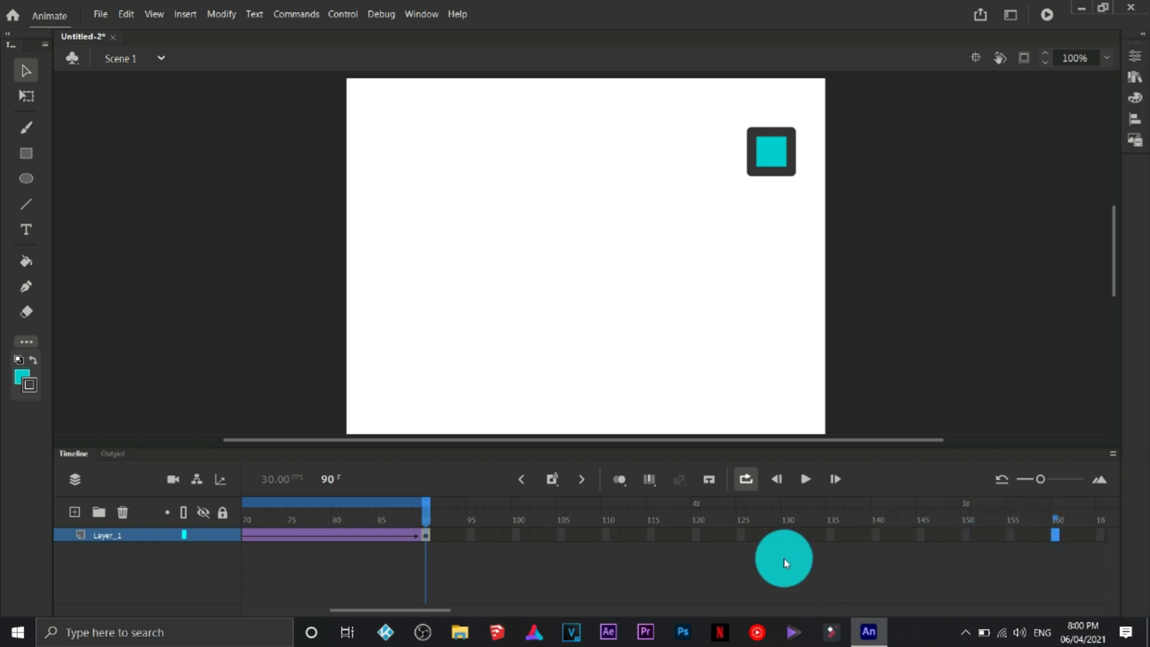
key(F6)
drag(770, 154, 431, 154)
drag(426, 501, 1061, 539)
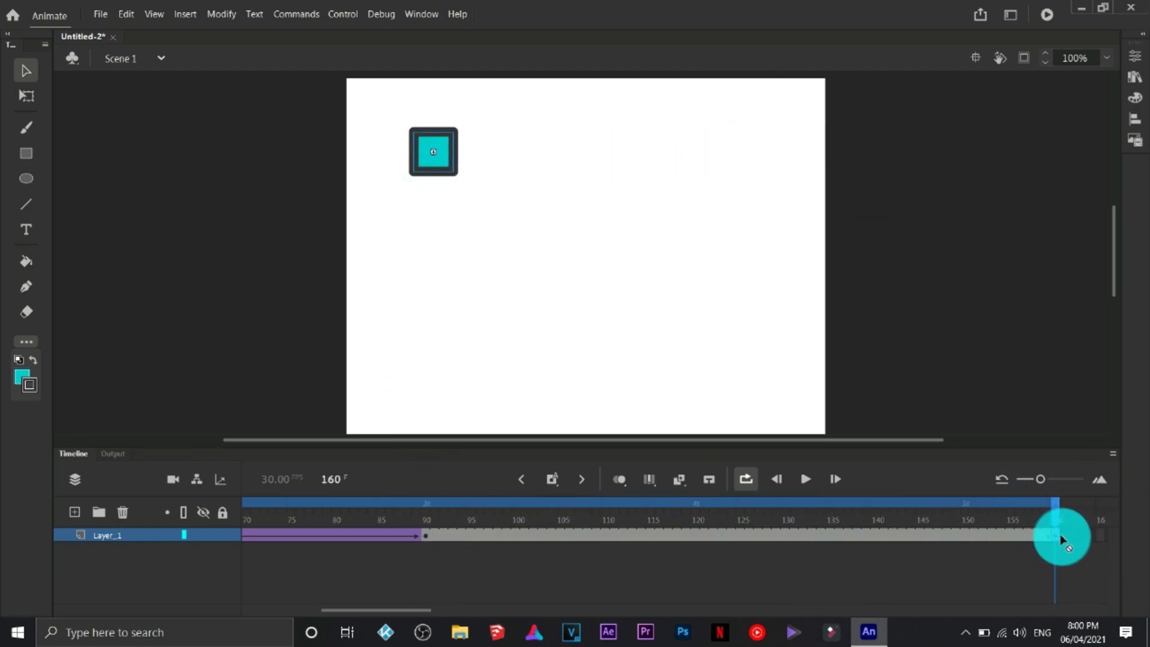
Turn on onion skinning across all frames and nudge the frame-160 square into the top-left corner
click(621, 479)
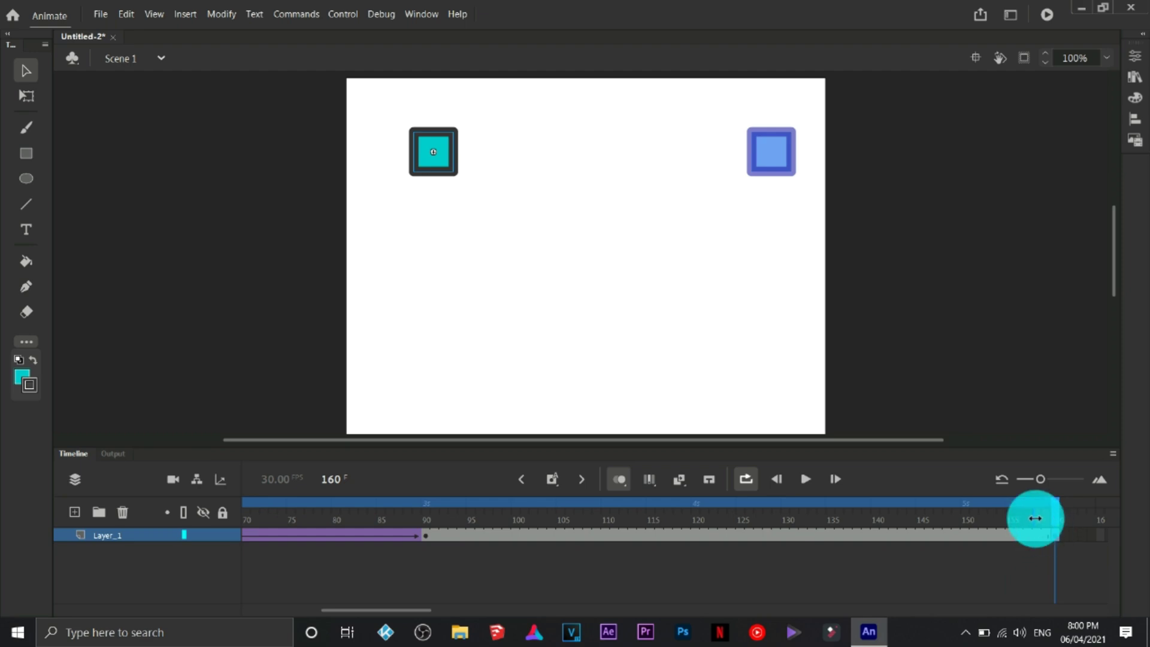
drag(1035, 518, 366, 299)
drag(477, 150, 391, 217)
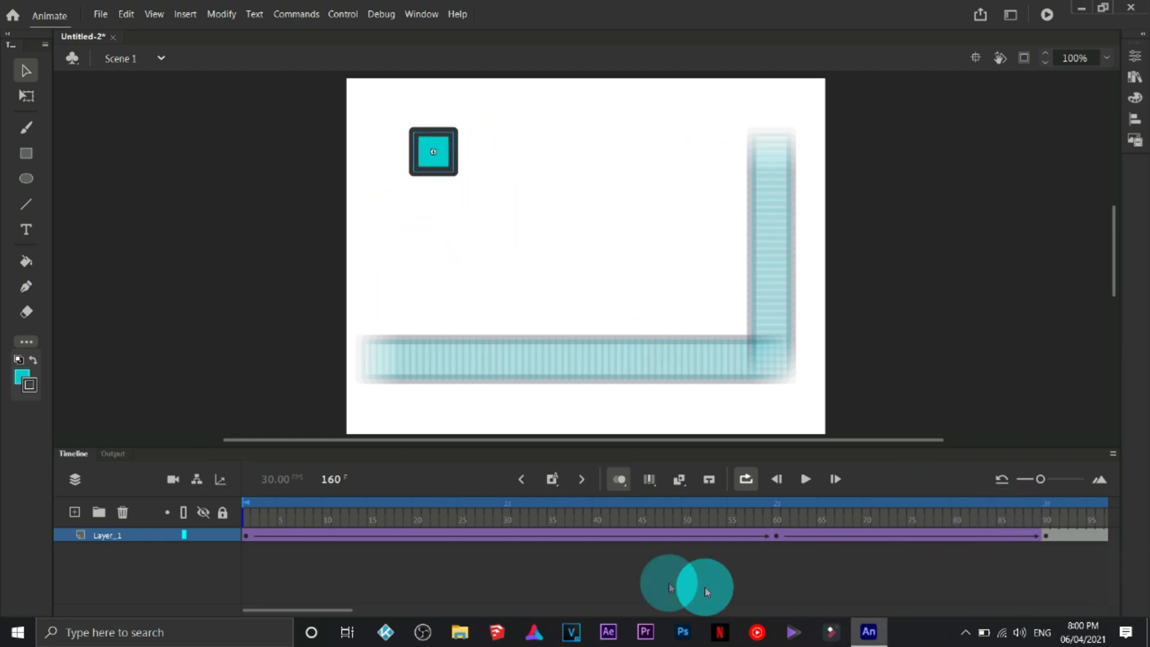
drag(346, 611, 506, 559)
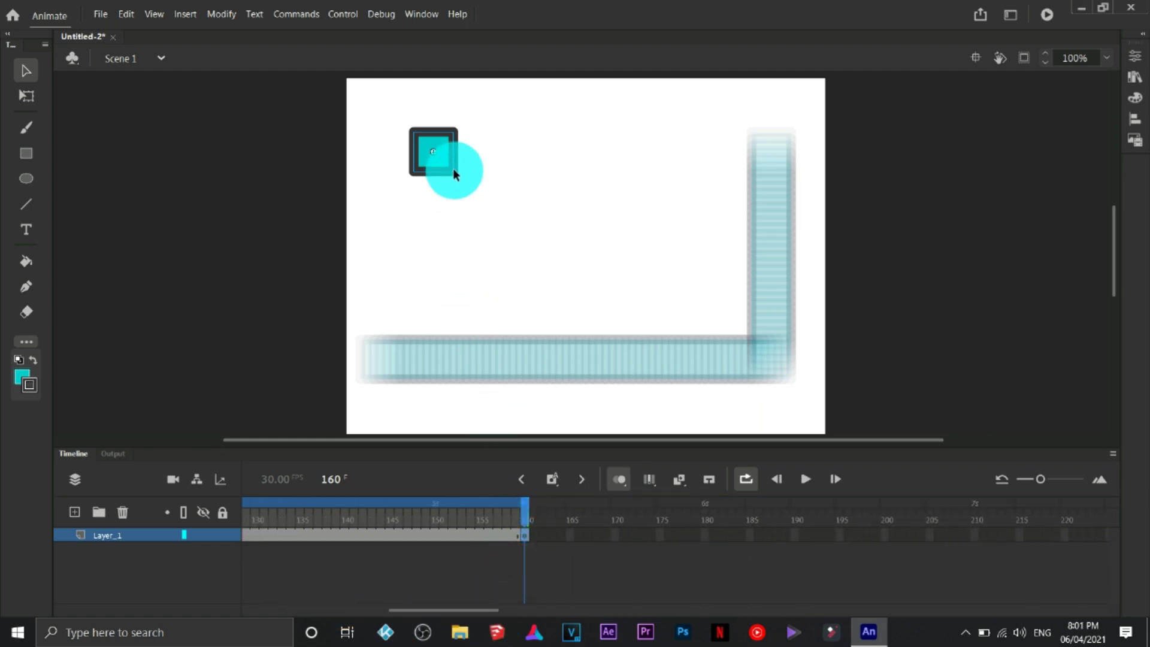
drag(404, 159, 400, 161)
drag(525, 537, 392, 537)
Classic-tween frames 90–160, play the loop, stop it, and return to frame 160
right_click(392, 538)
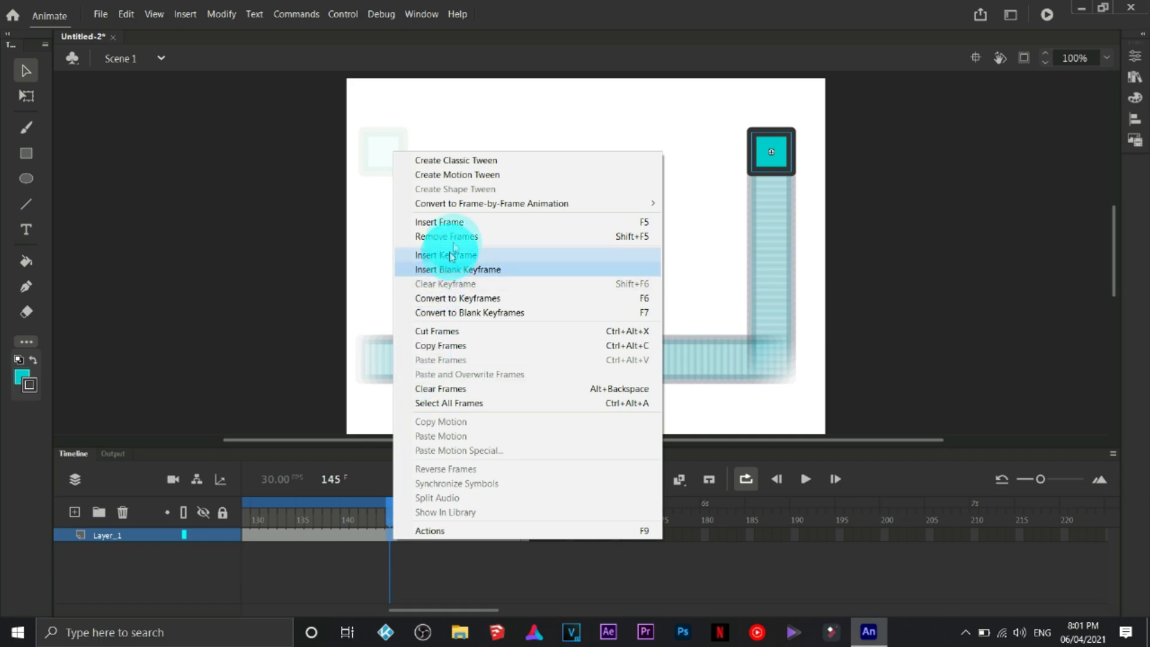
click(476, 161)
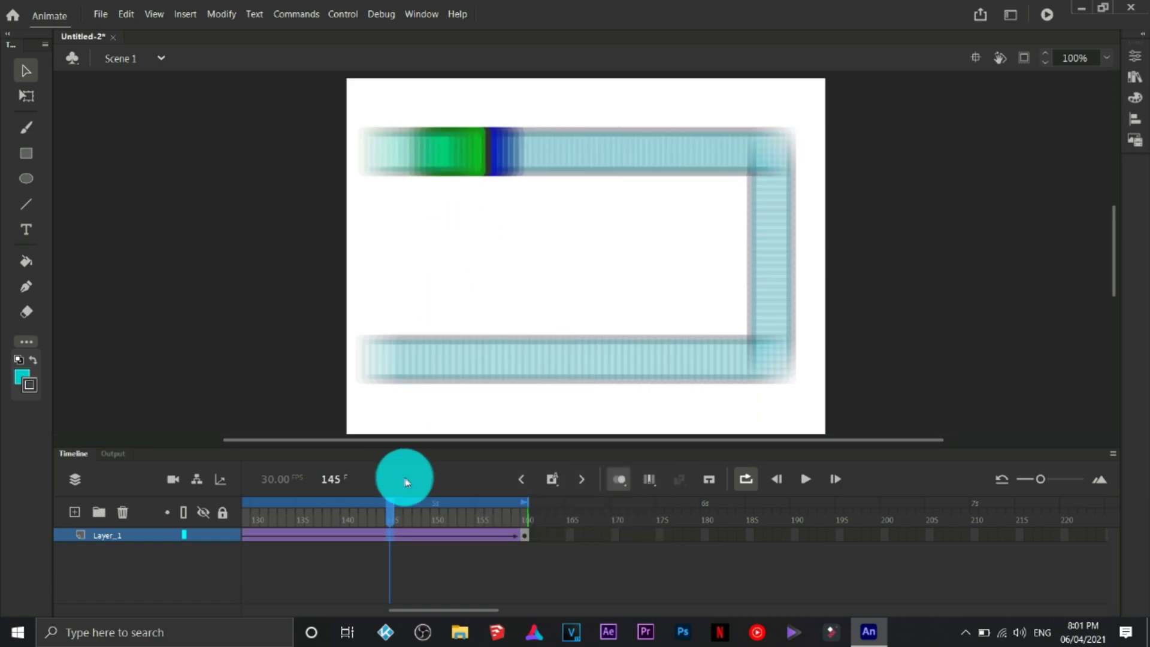
drag(413, 521, 336, 504)
click(814, 479)
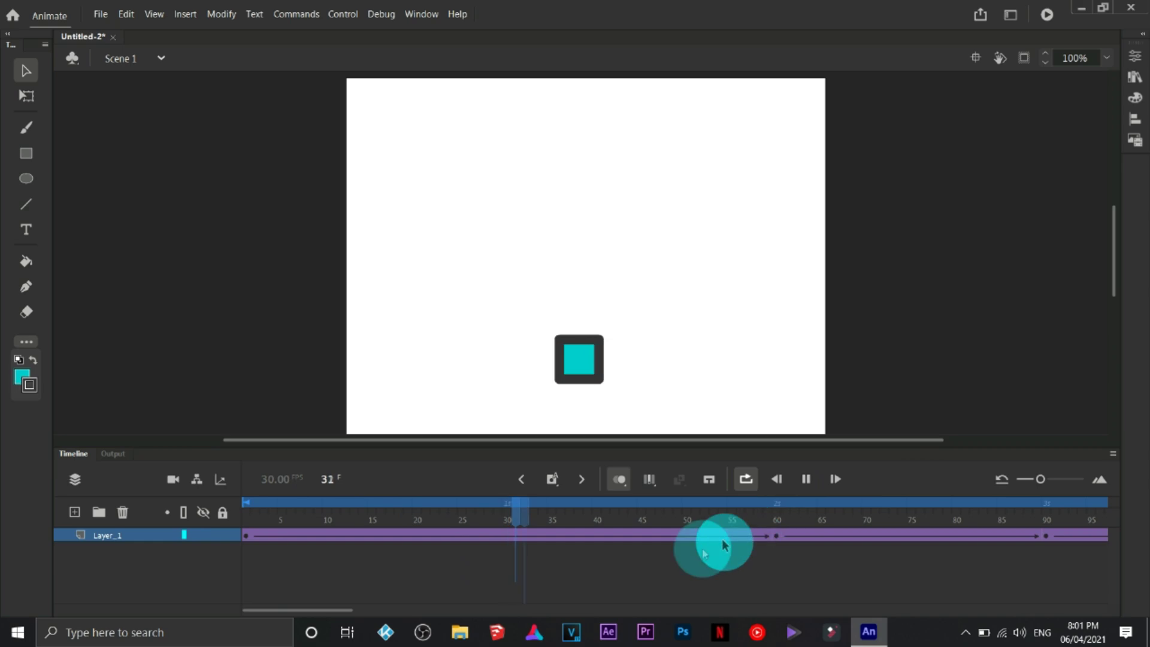
key(Return)
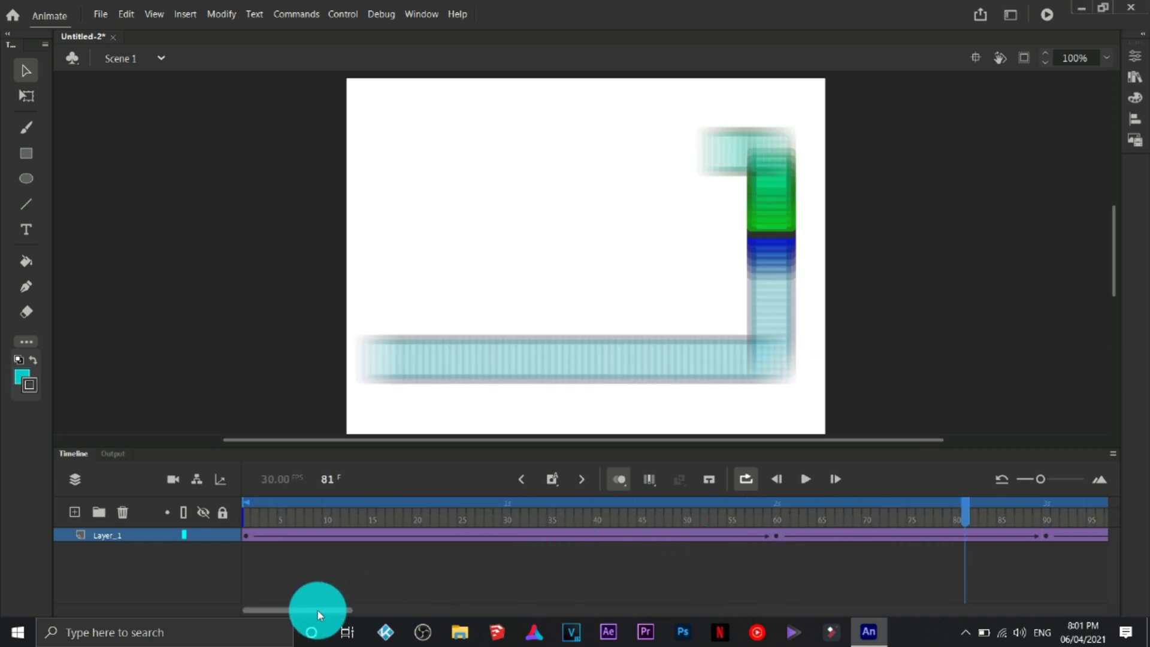
drag(317, 611, 462, 597)
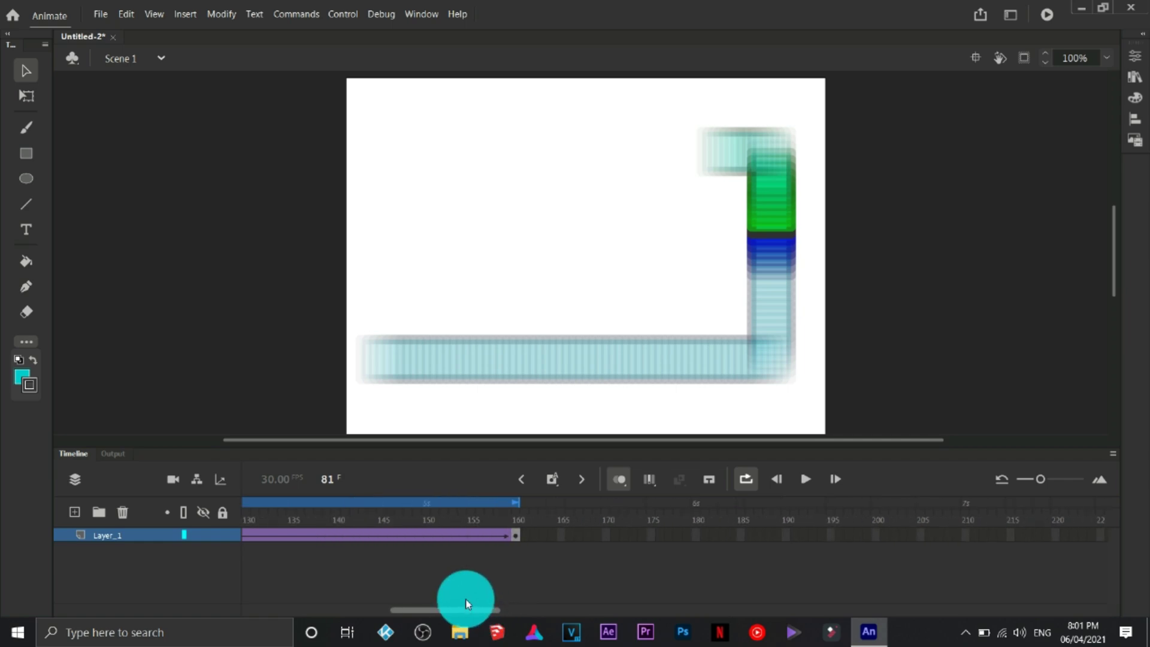
click(514, 537)
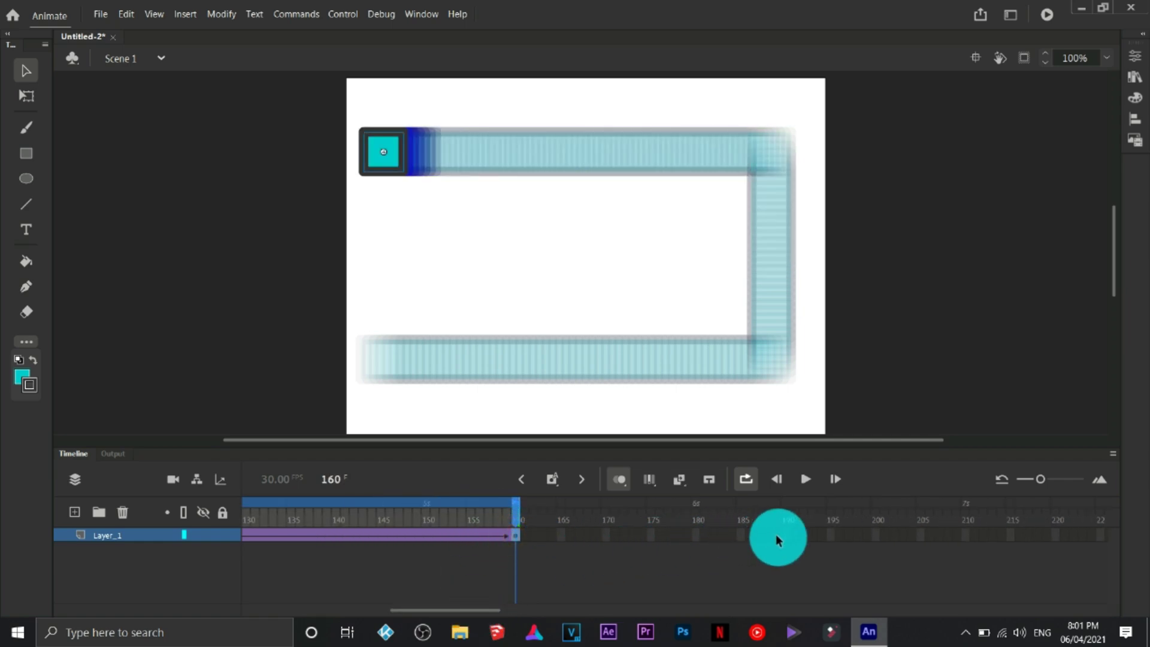
Extend the layer to frame 180 with the square moved down to the bottom left
click(695, 535)
key(F5)
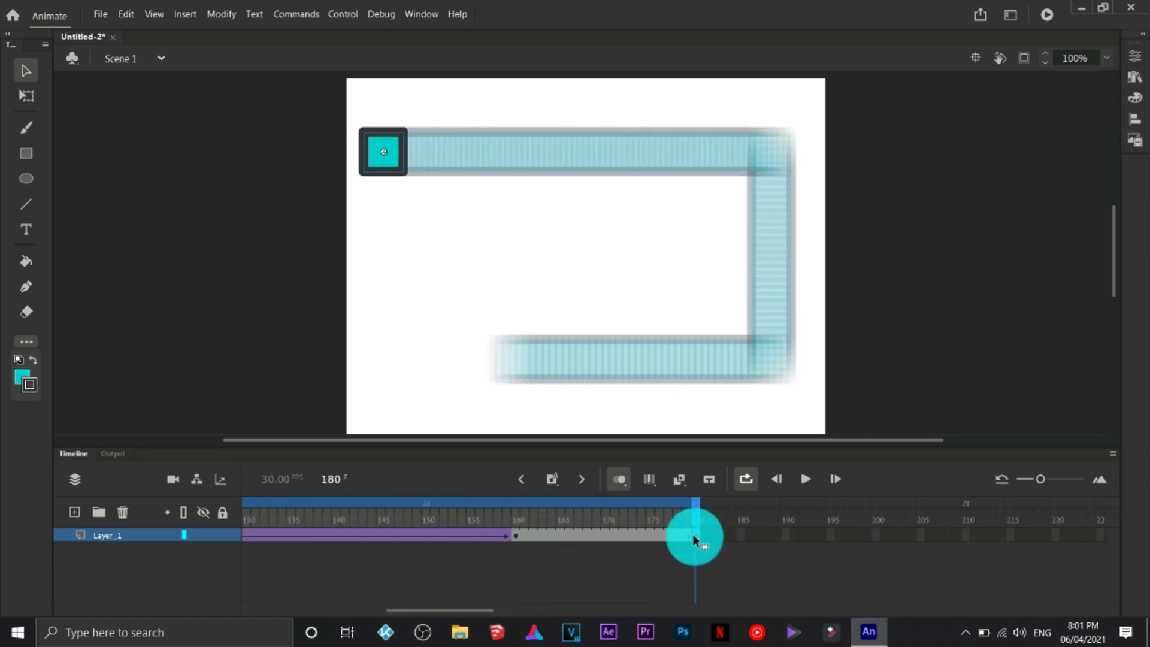
drag(454, 608, 302, 611)
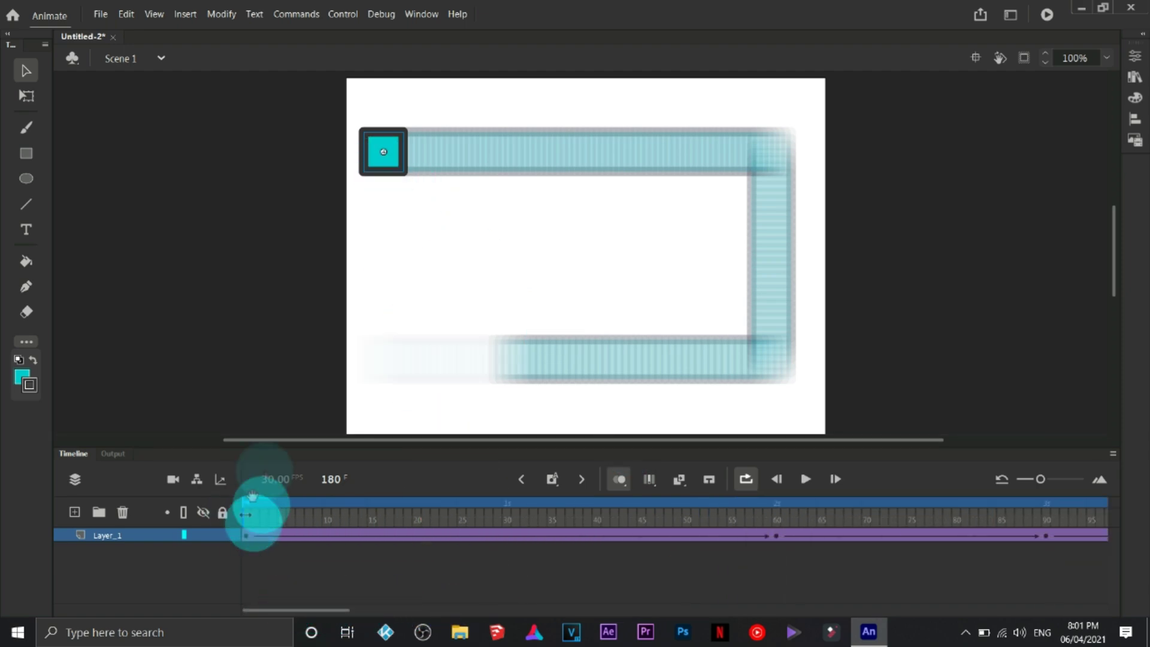
drag(388, 160, 391, 360)
Classic-tween frames 160–180, then play and stop the full looping animation
drag(300, 610, 434, 610)
right_click(664, 534)
click(728, 157)
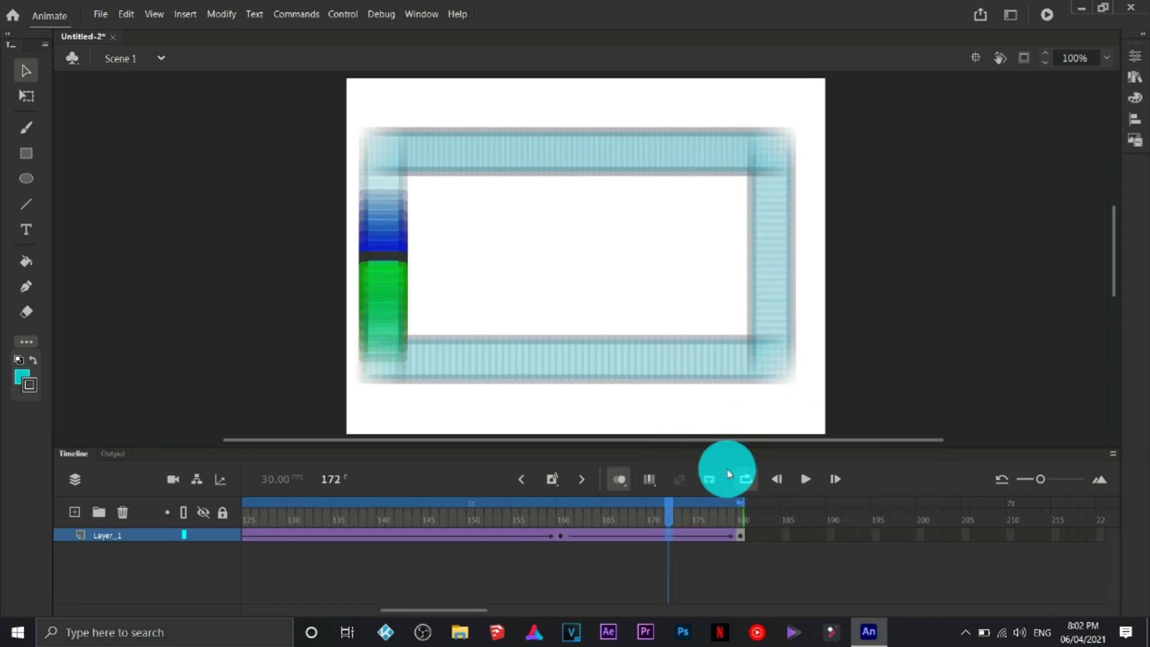
click(805, 479)
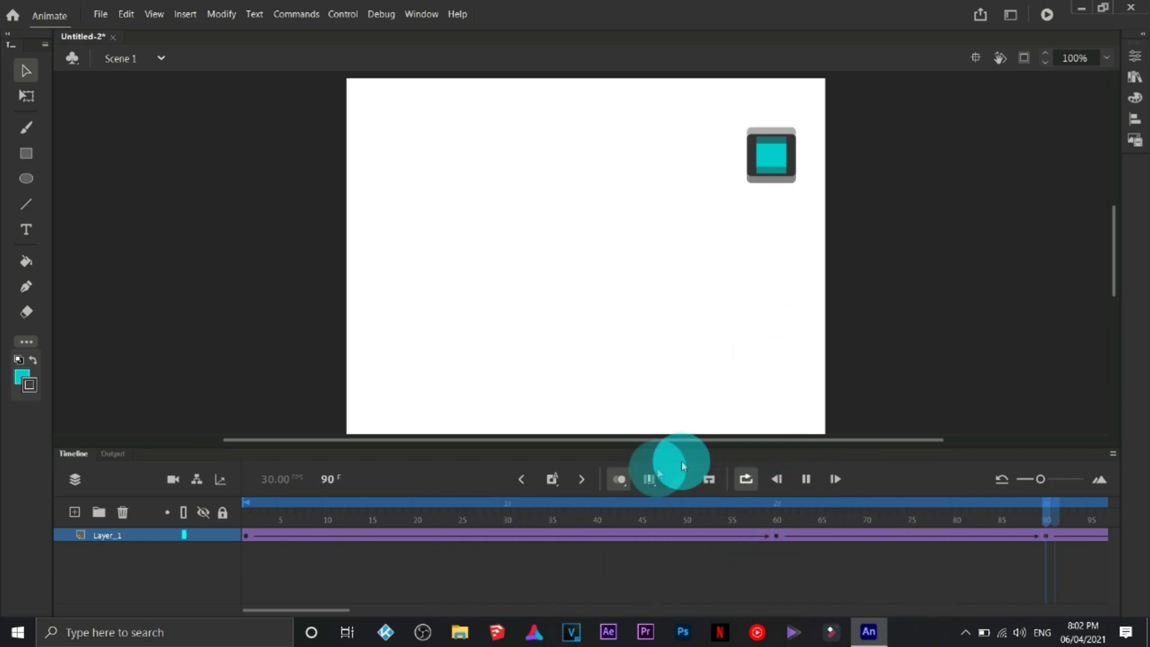
click(806, 479)
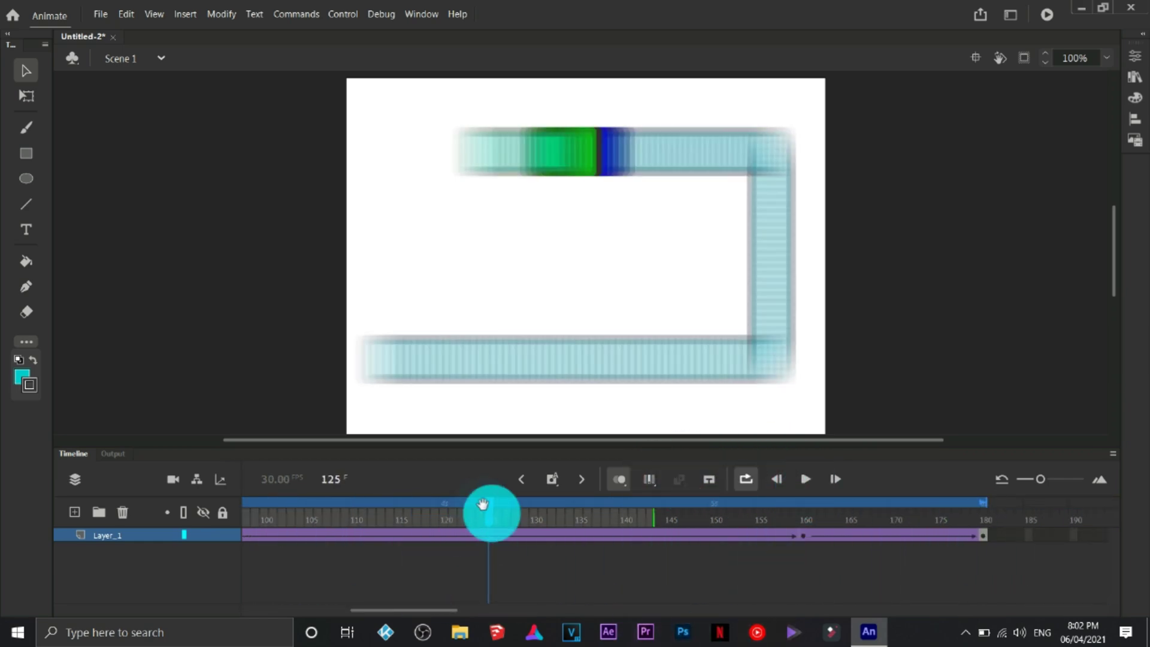
Save the document as an Animate .fla file named 'My first Animation'
click(99, 16)
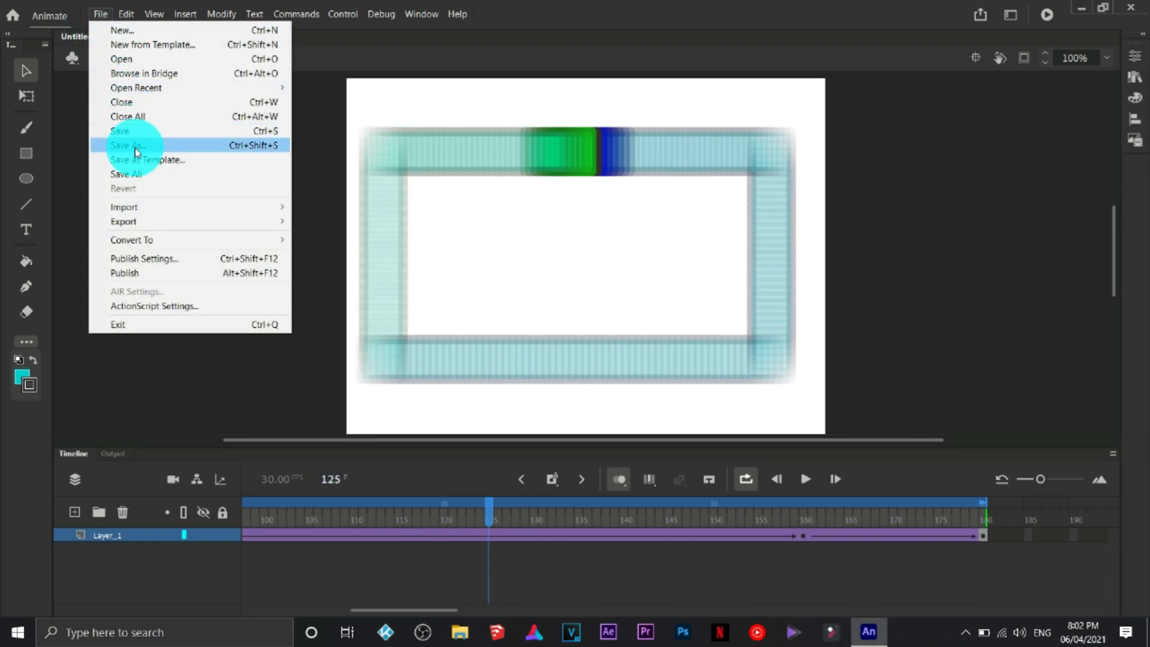
click(124, 131)
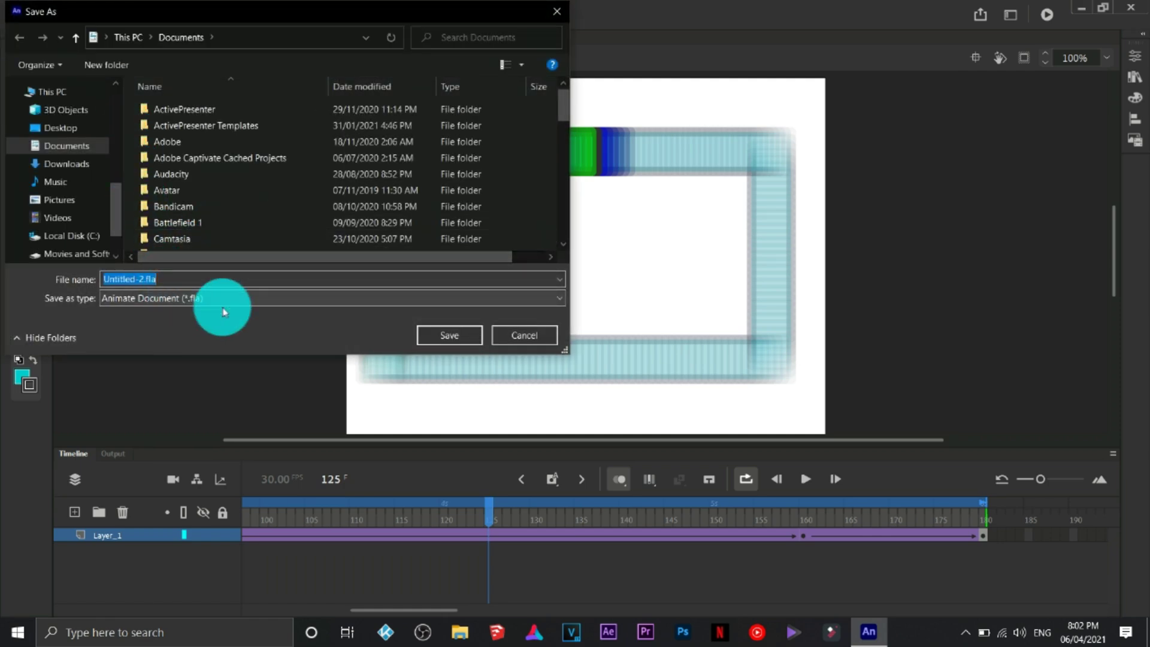
click(168, 304)
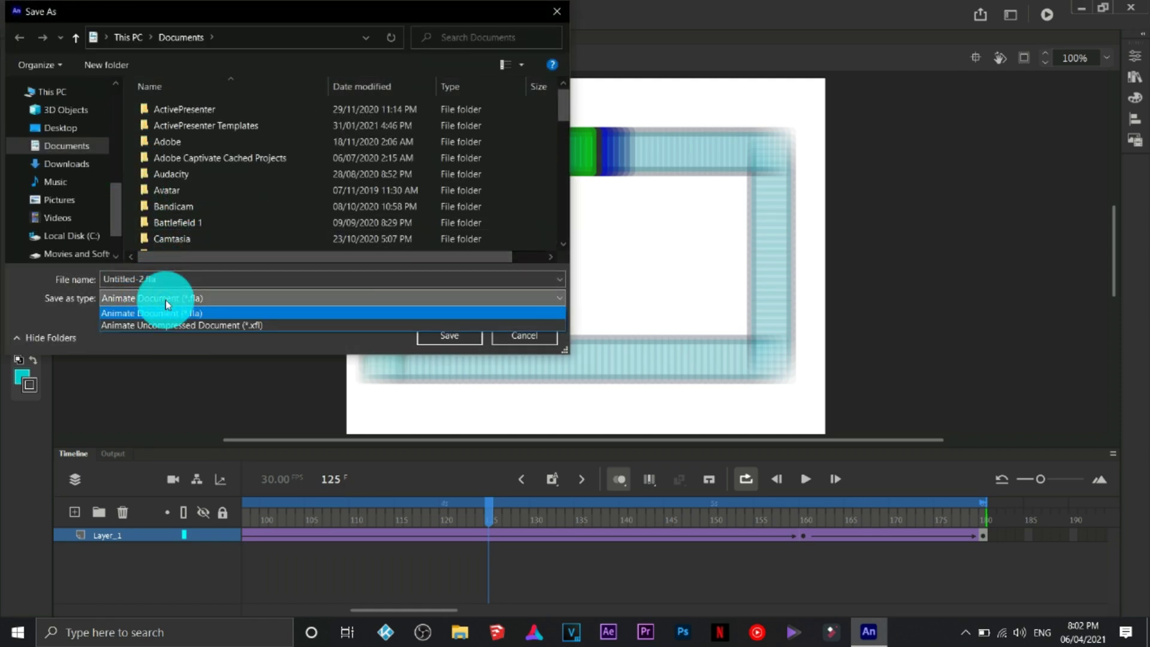
click(168, 305)
click(168, 278)
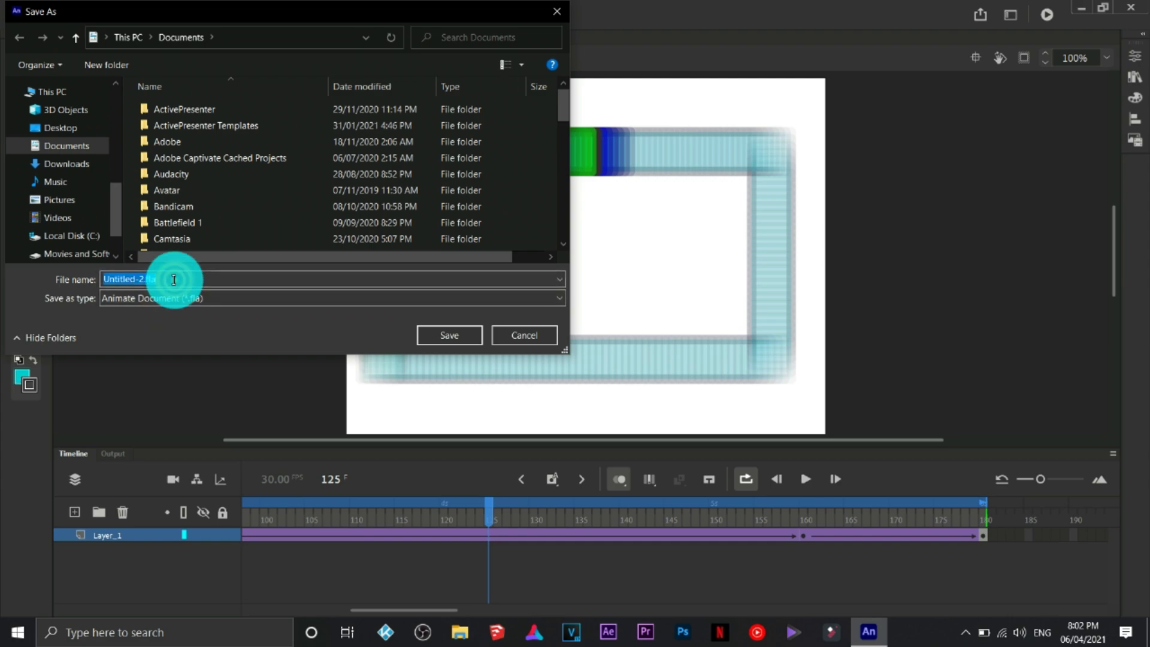
text(My inrst Animation)
click(450, 336)
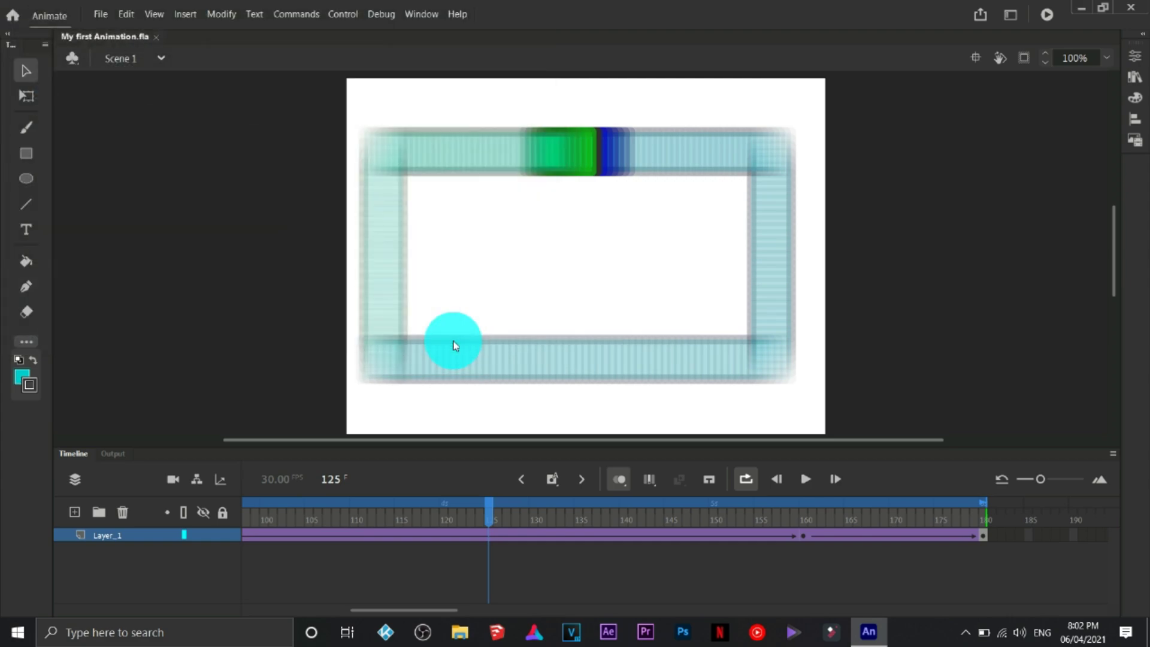
Open the Export Animated GIF settings and request a browser preview of the GIF
click(100, 15)
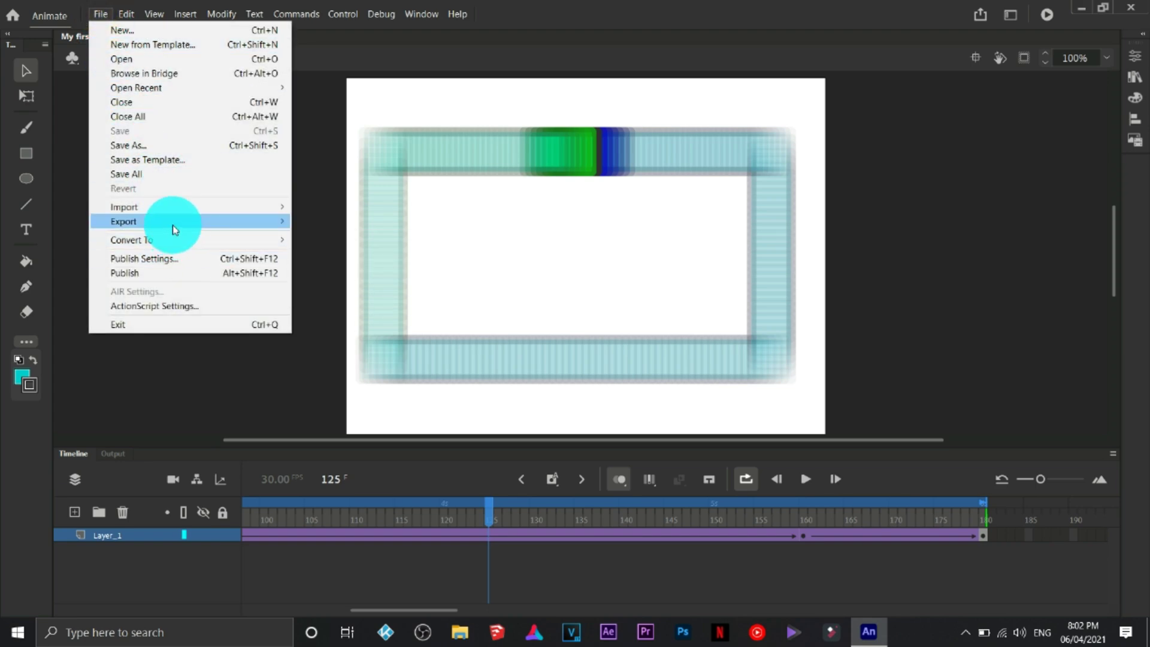
mouse_move(174, 229)
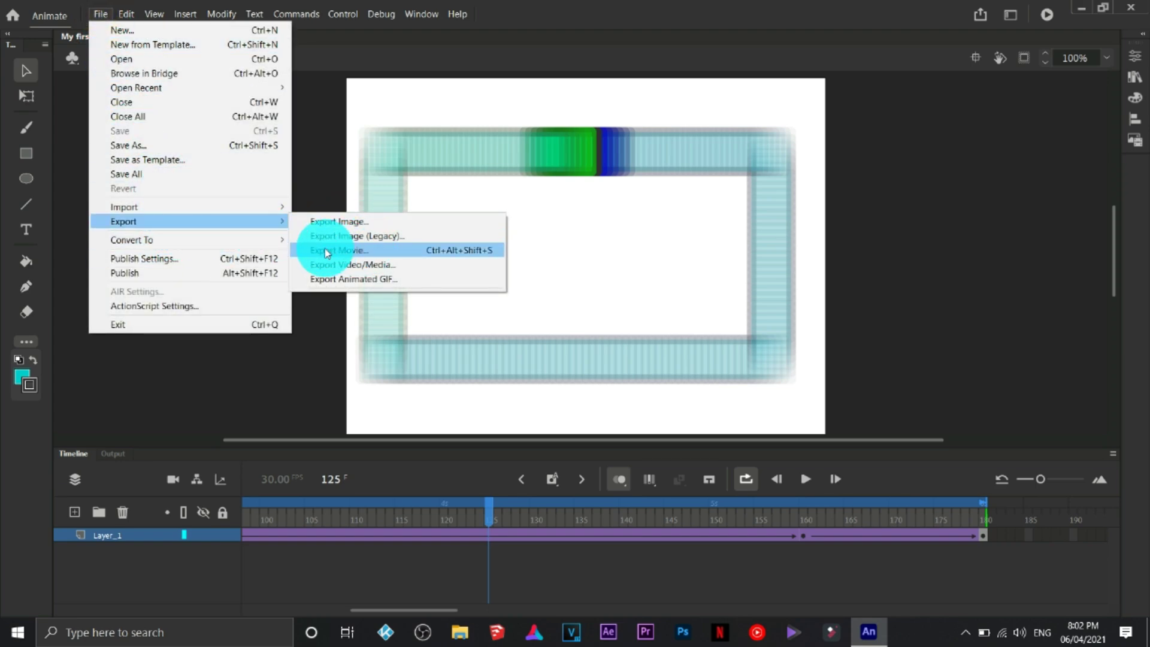
click(372, 280)
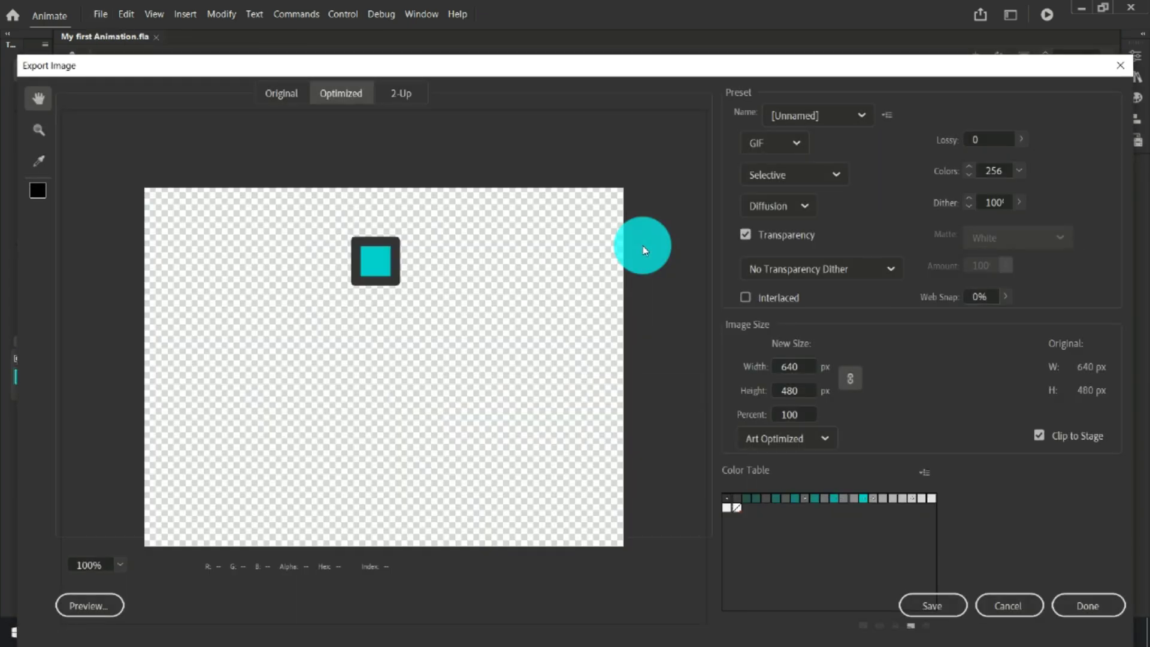
click(106, 607)
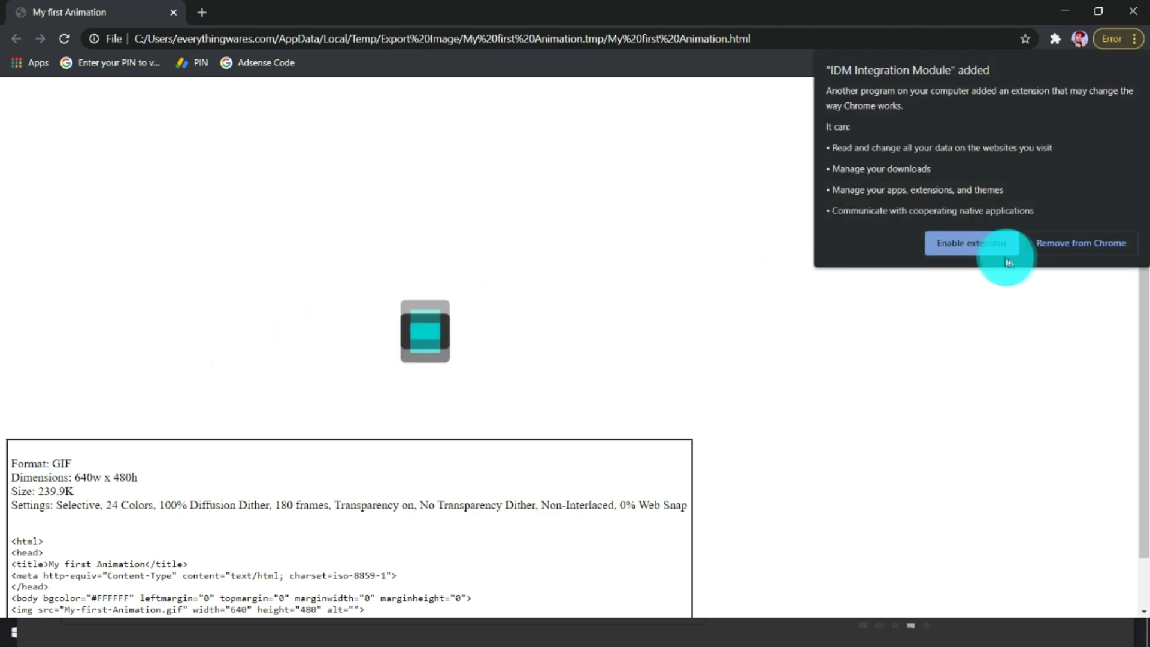
Dismiss the IDM extension notice over the Chrome GIF preview
click(1066, 240)
Close the preview, save the GIF as My first Animation.gif, and scrub the timeline forward
click(1133, 11)
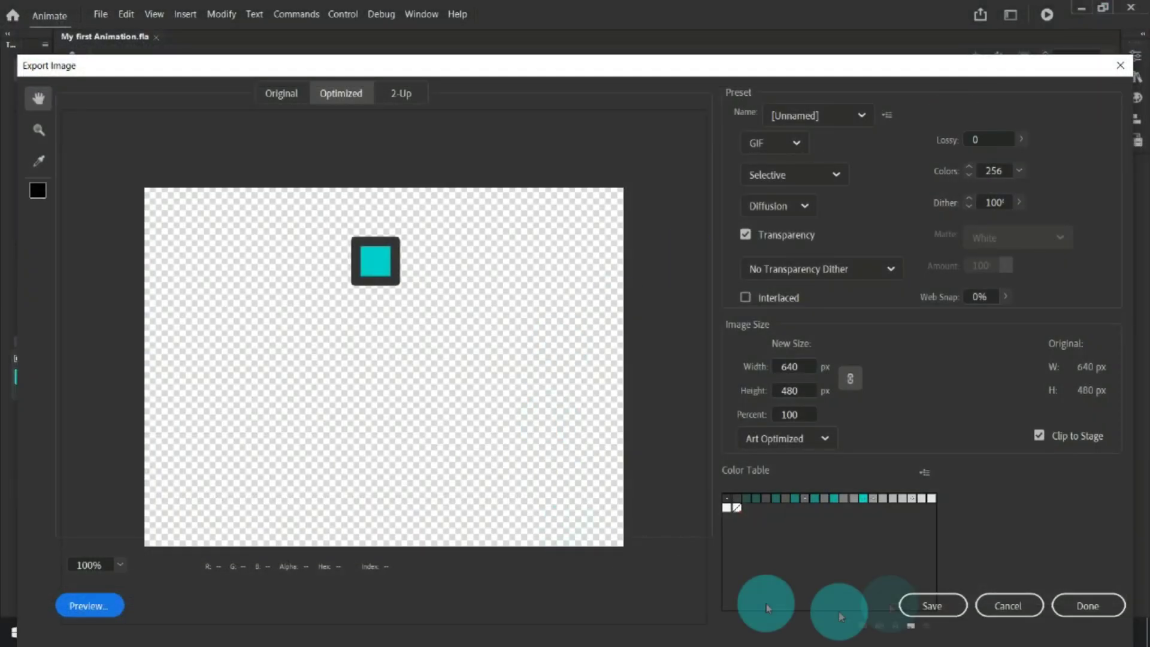
click(935, 607)
click(446, 334)
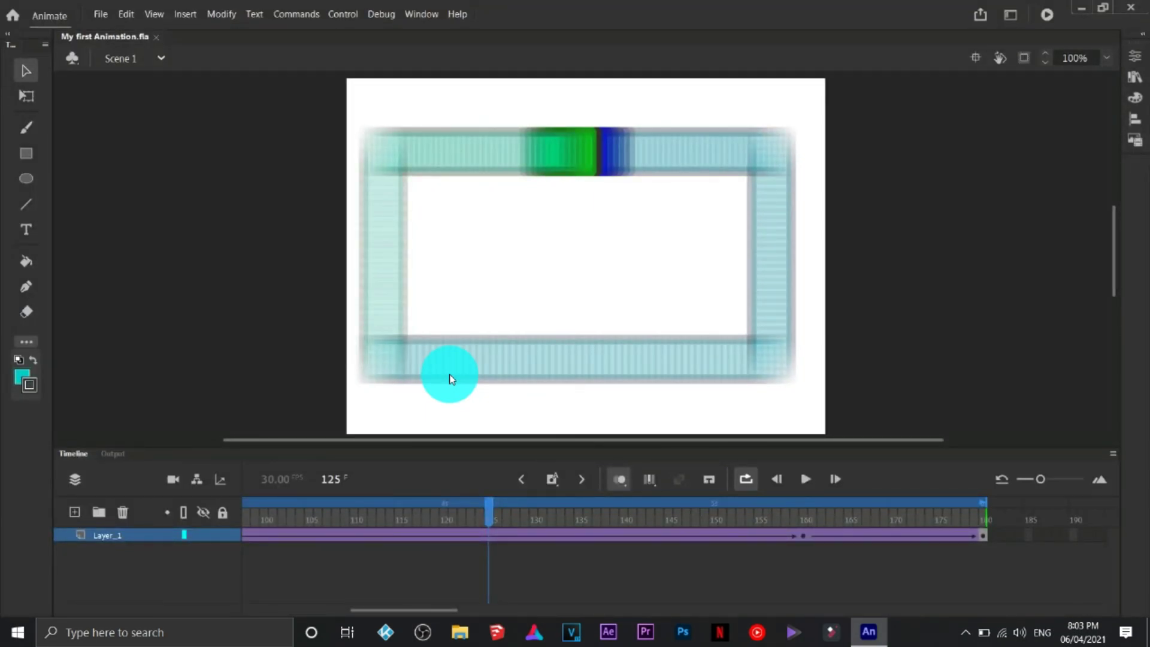
drag(489, 525, 652, 525)
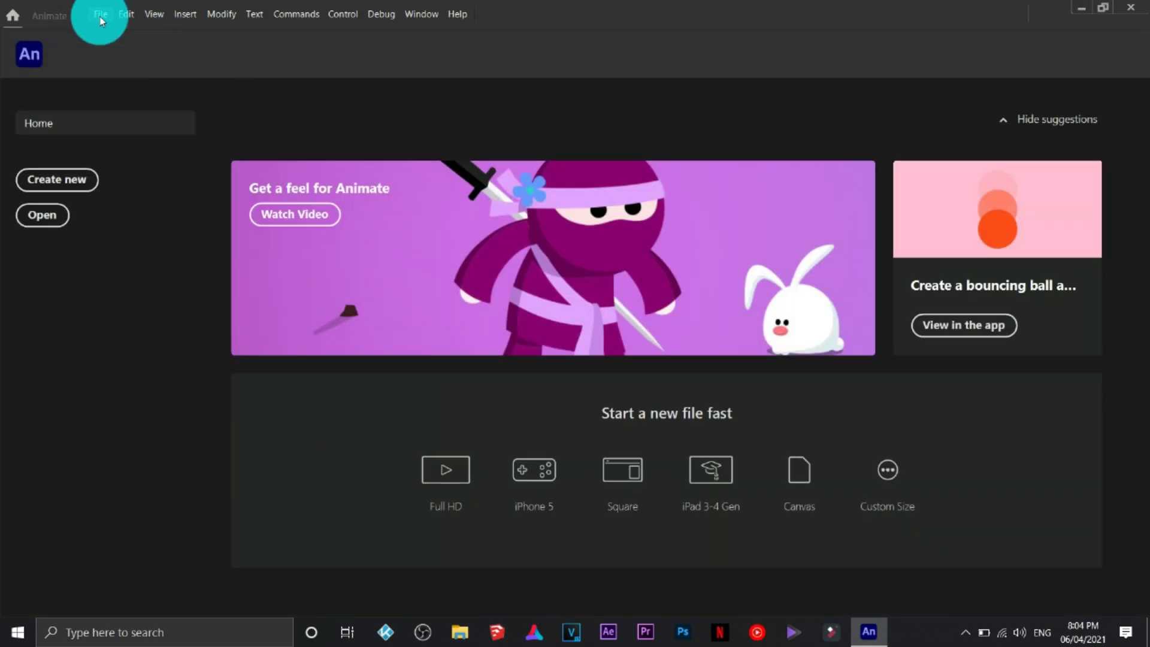
Create a new Standard 640 x 480 document from the File menu
click(101, 17)
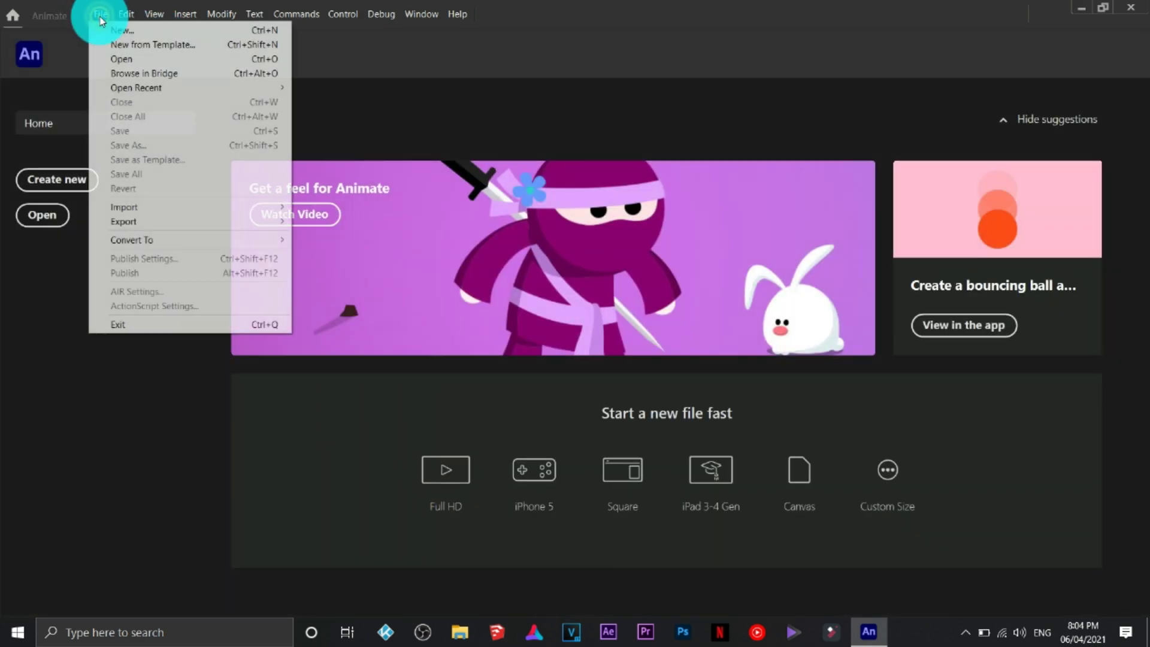
click(108, 31)
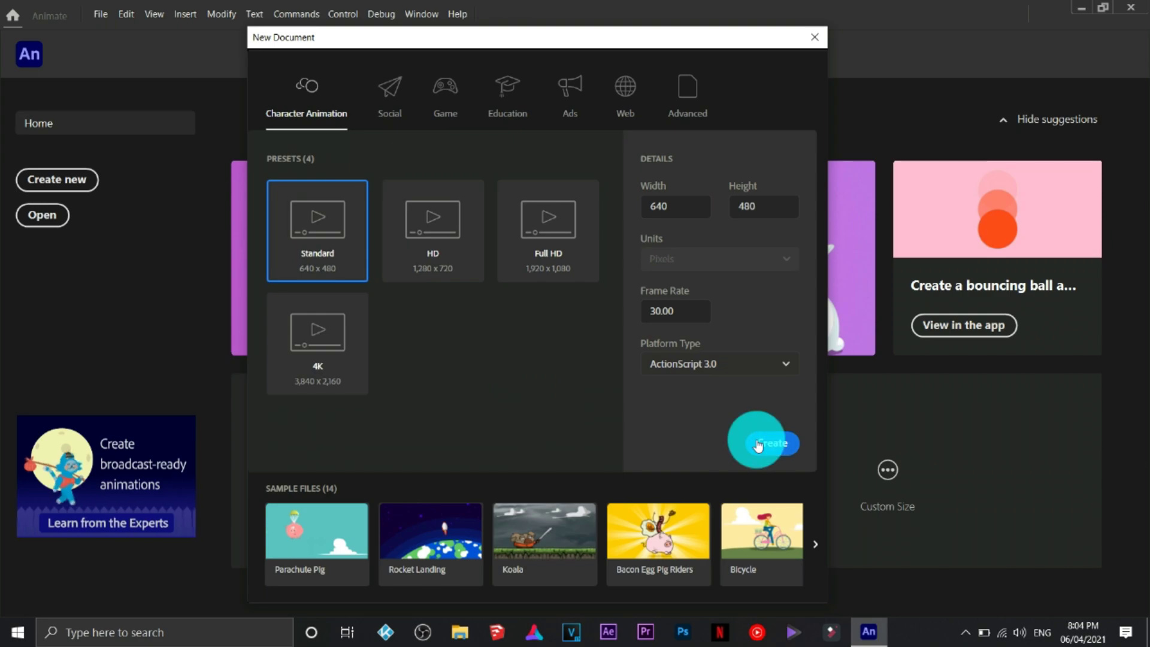
click(758, 444)
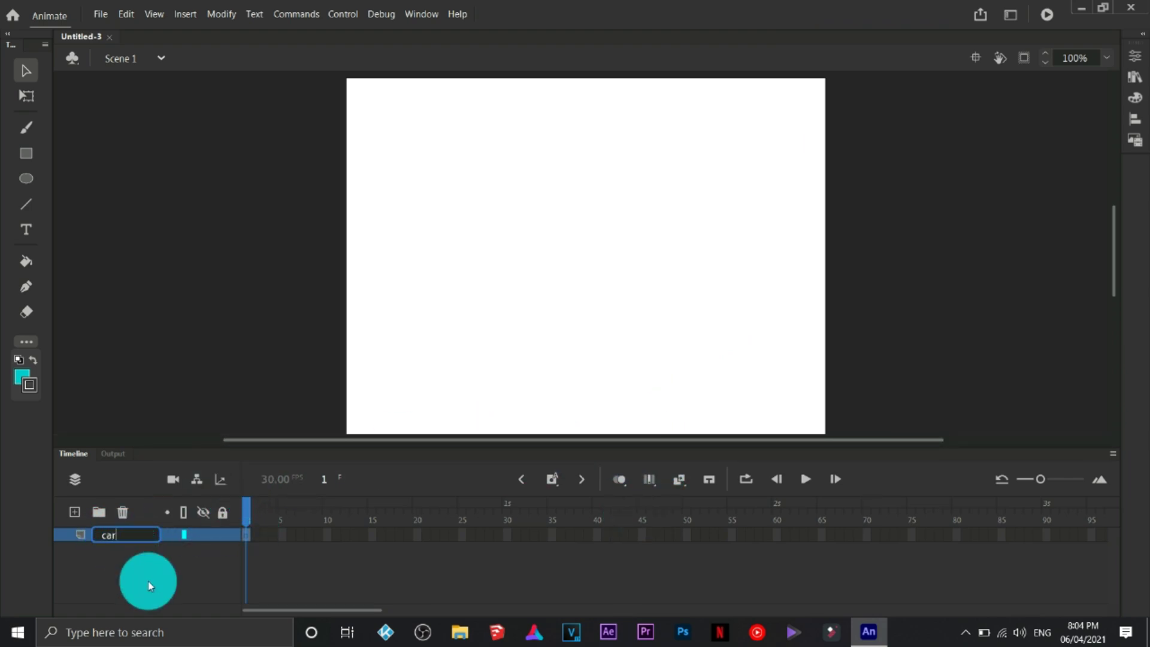
Start Import to Stage and choose car.png in the Drawing Exercises folder
click(98, 13)
mouse_move(175, 207)
click(339, 206)
click(348, 138)
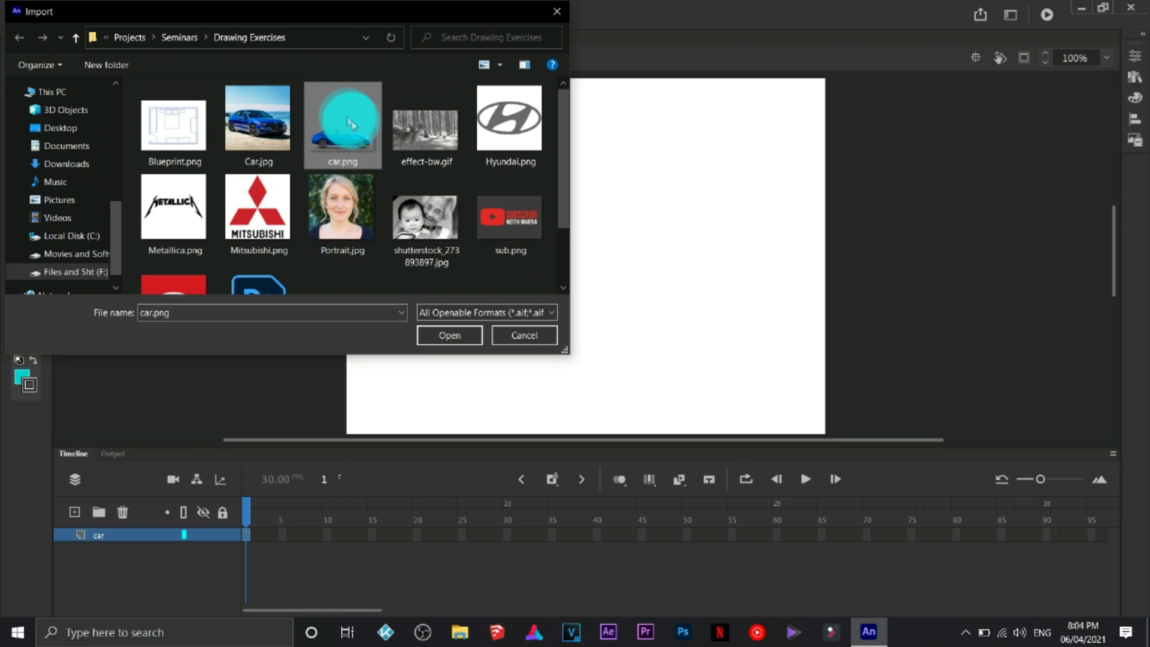
Import car.png, shrink it with Free Transform and park it just left of the stage
click(456, 340)
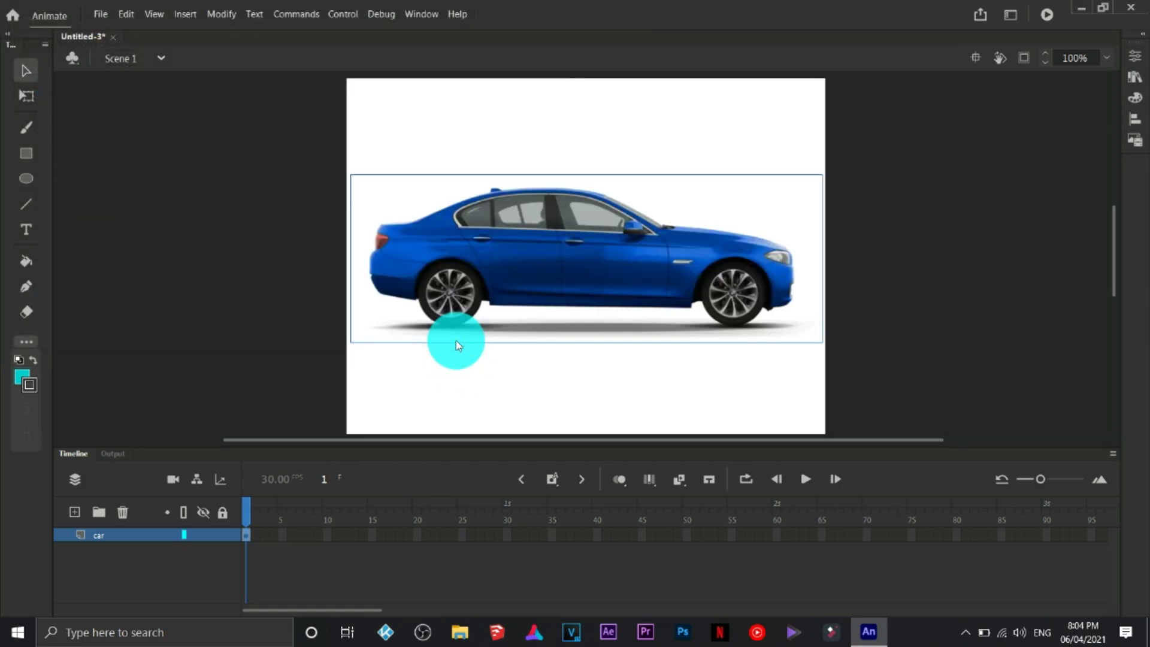
click(612, 261)
click(26, 96)
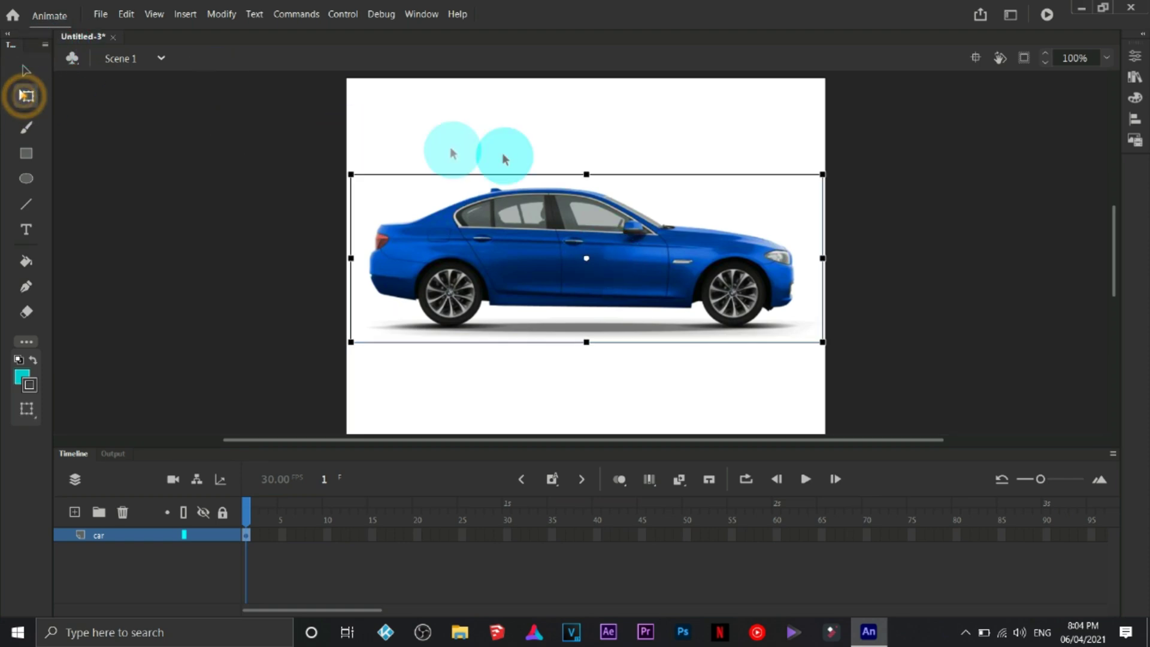
drag(822, 178, 327, 332)
click(398, 321)
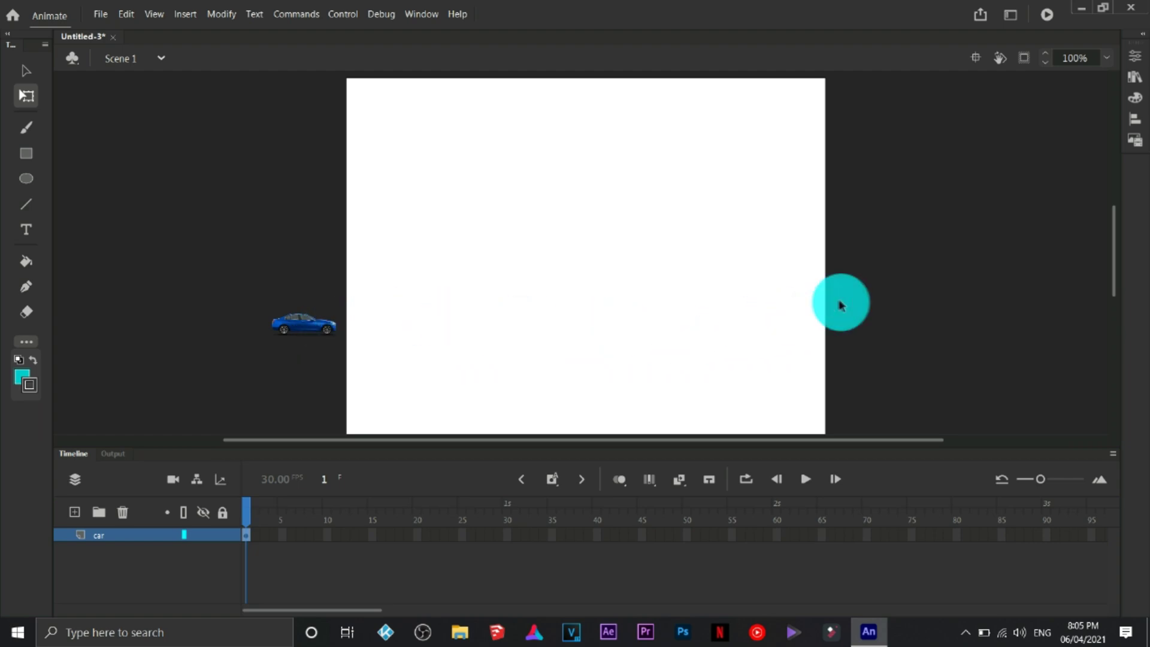
click(778, 536)
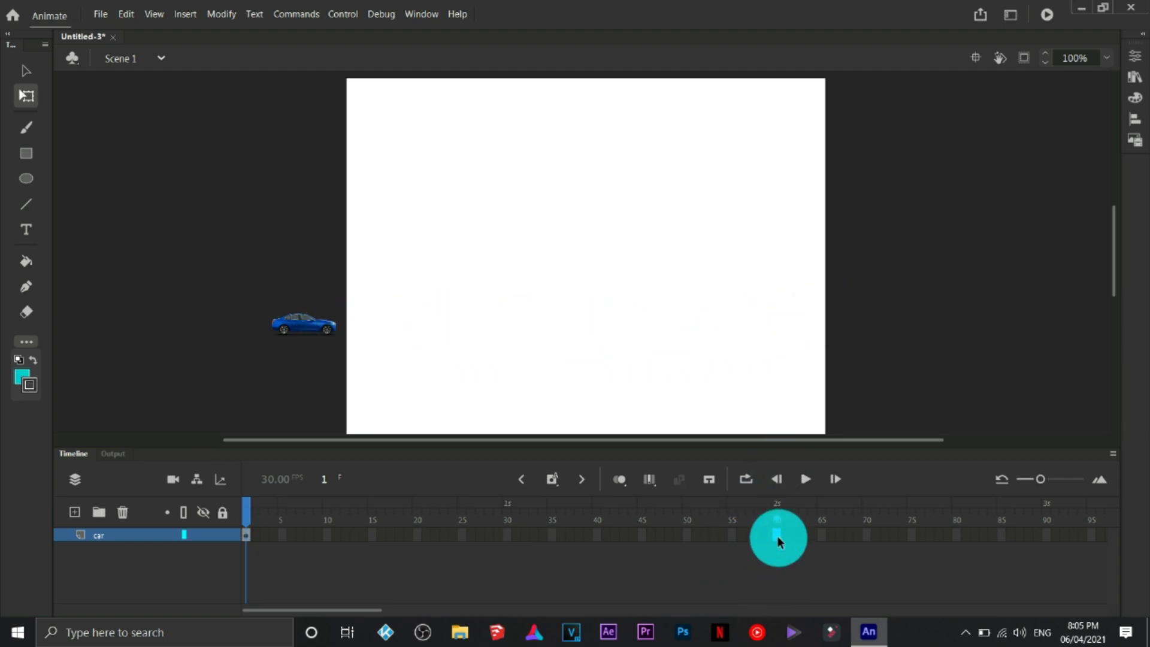
Add a frame-60 keyframe and classic tween moving the car past the stage's right edge, then play it
key(F6)
right_click(451, 534)
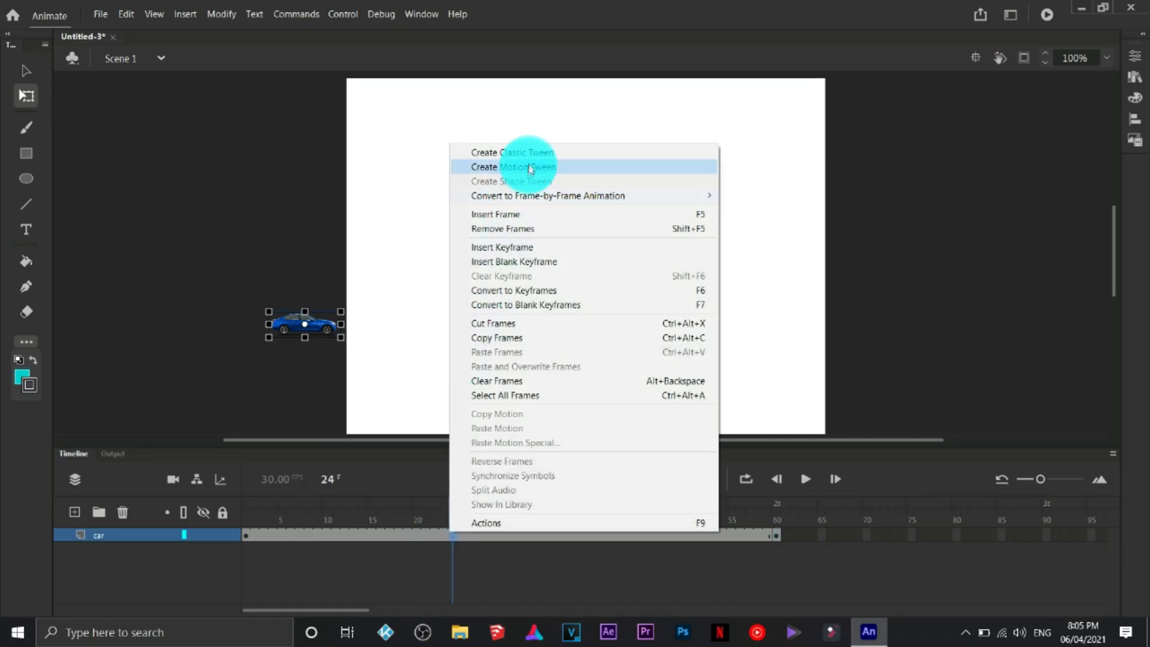
click(535, 153)
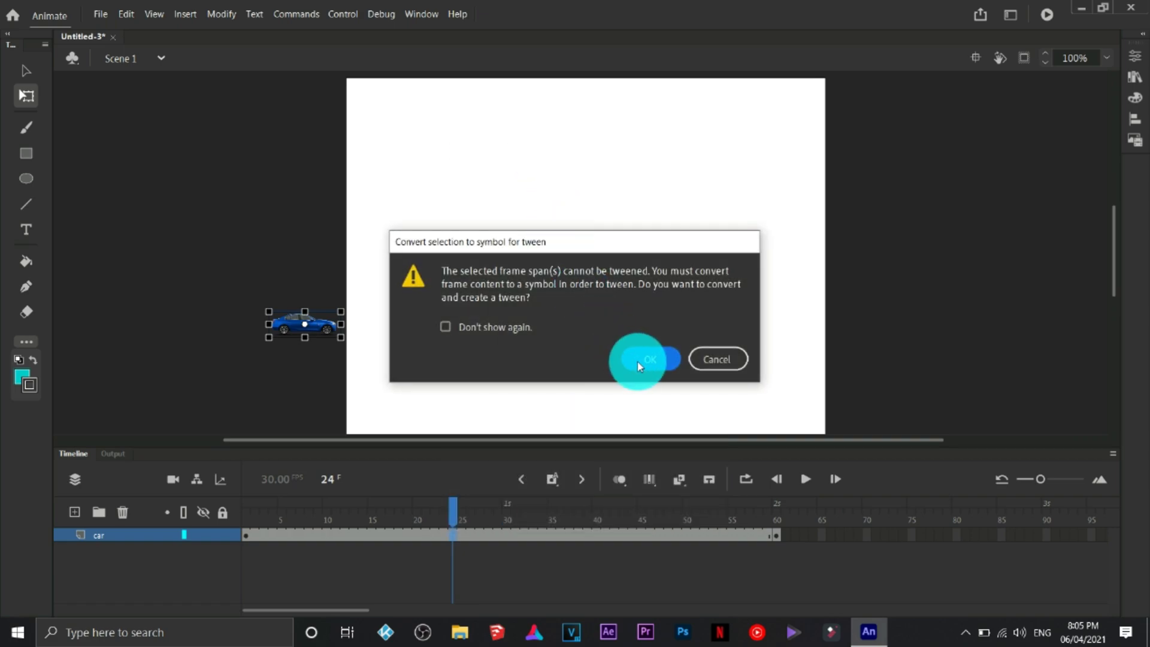
click(637, 362)
click(777, 538)
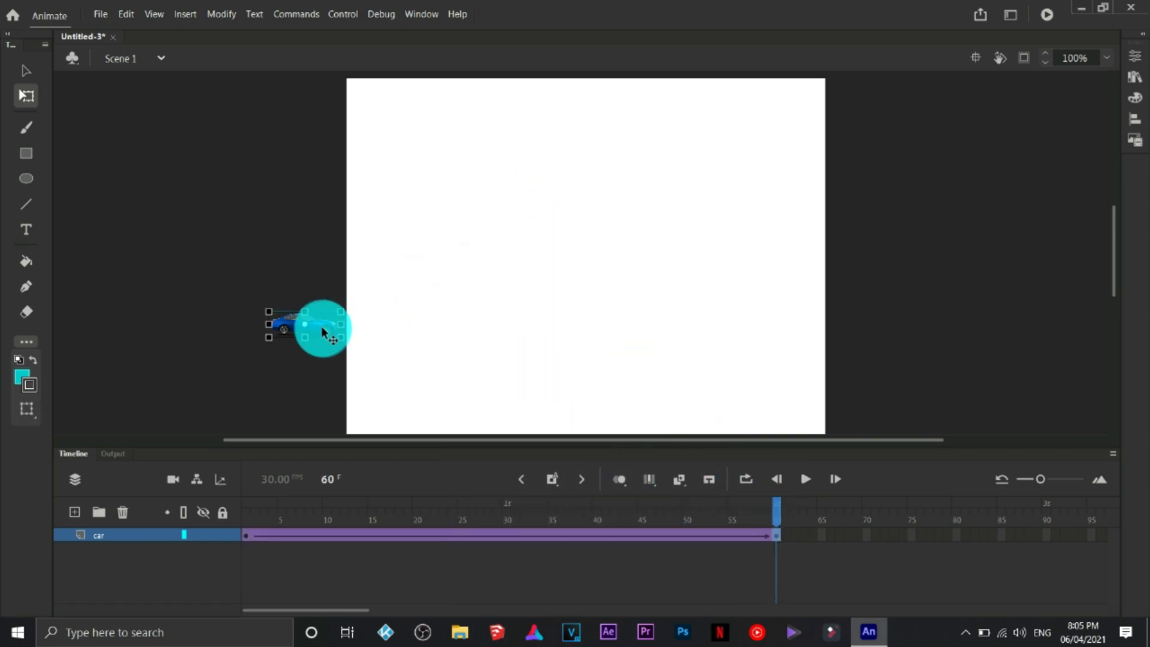
drag(320, 329, 887, 328)
click(805, 480)
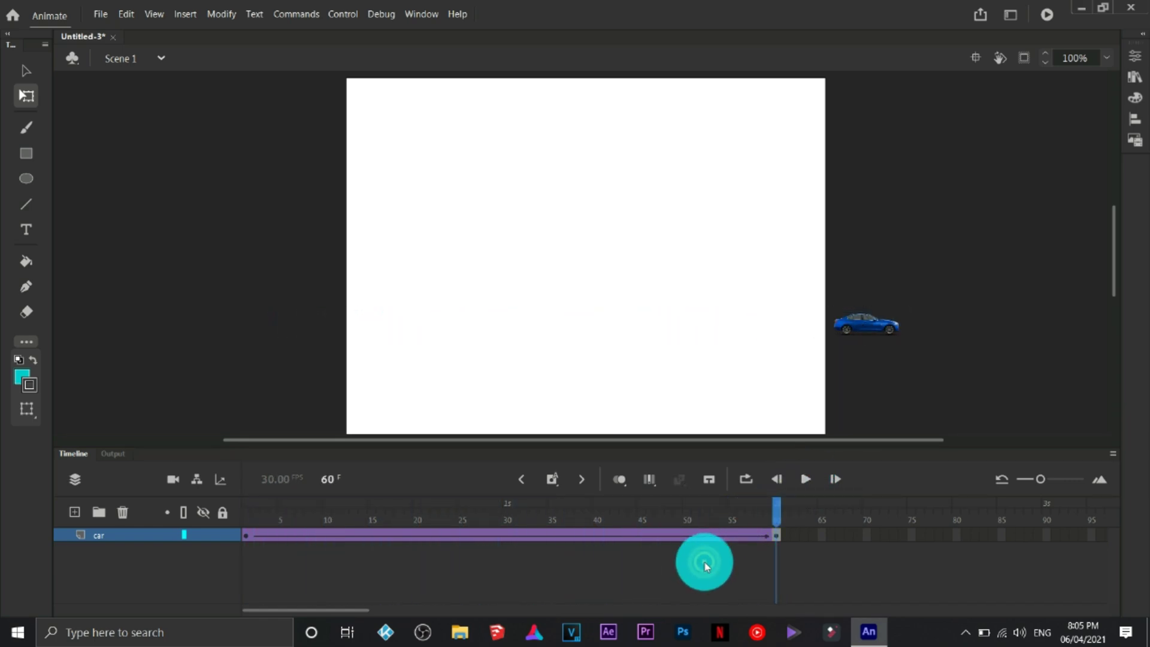
Add a classic motion guide layer, Guide: car, above the car layer at frame 1
right_click(99, 533)
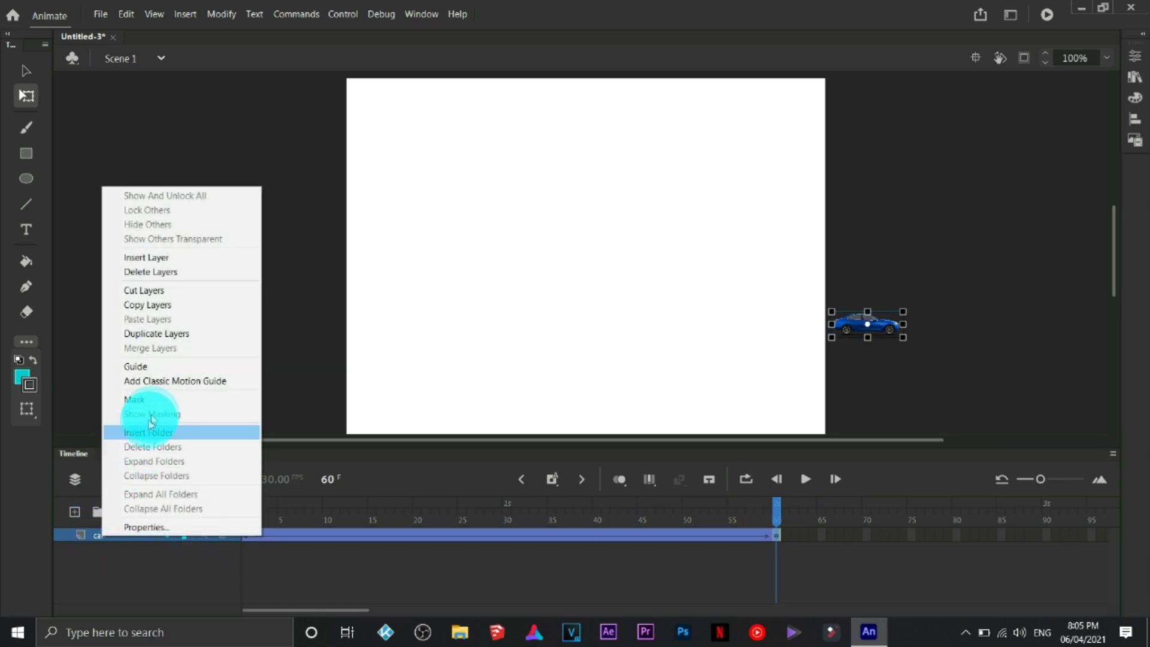
click(191, 386)
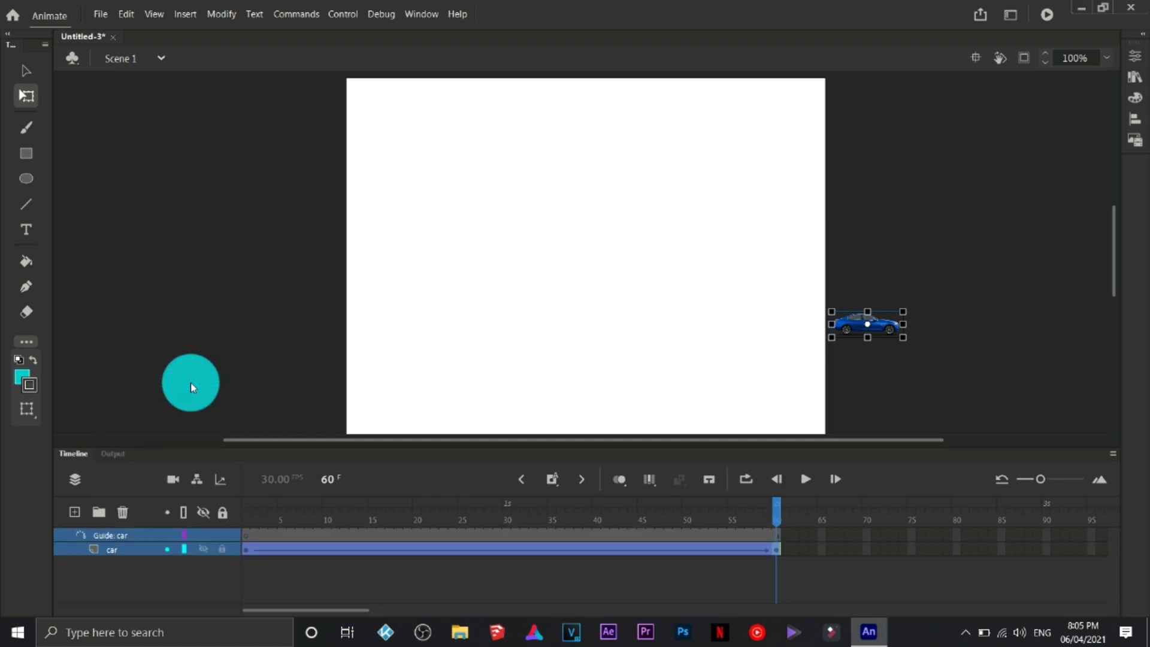
click(247, 533)
click(256, 556)
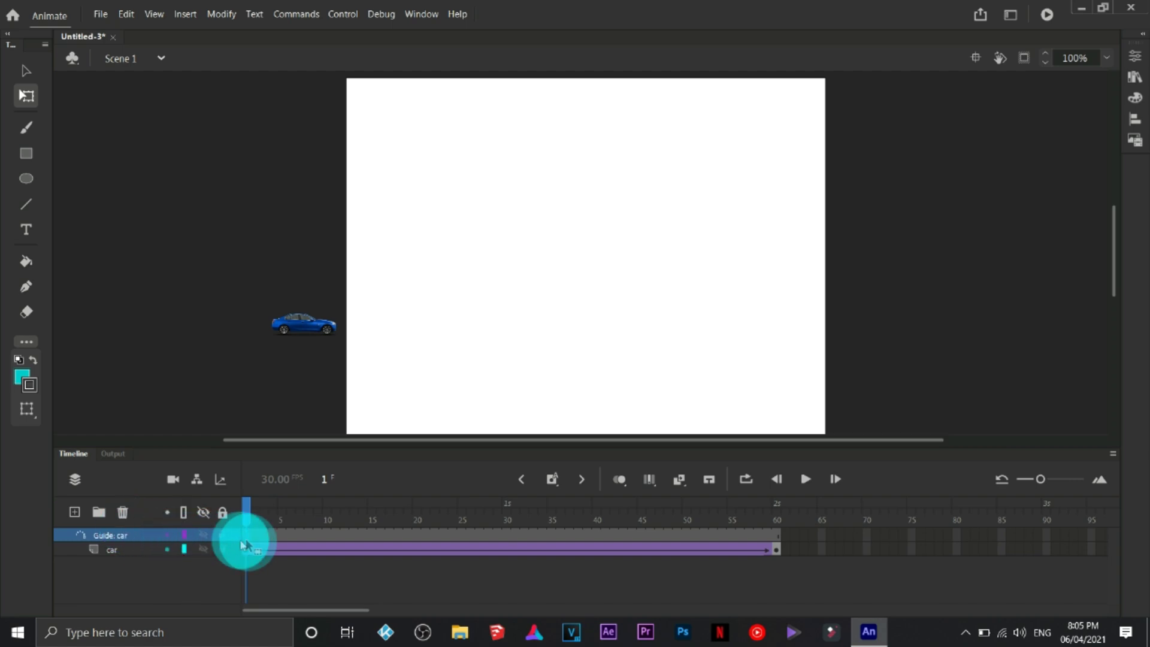
Pick the Pen tool and close the floating tool palette
click(102, 283)
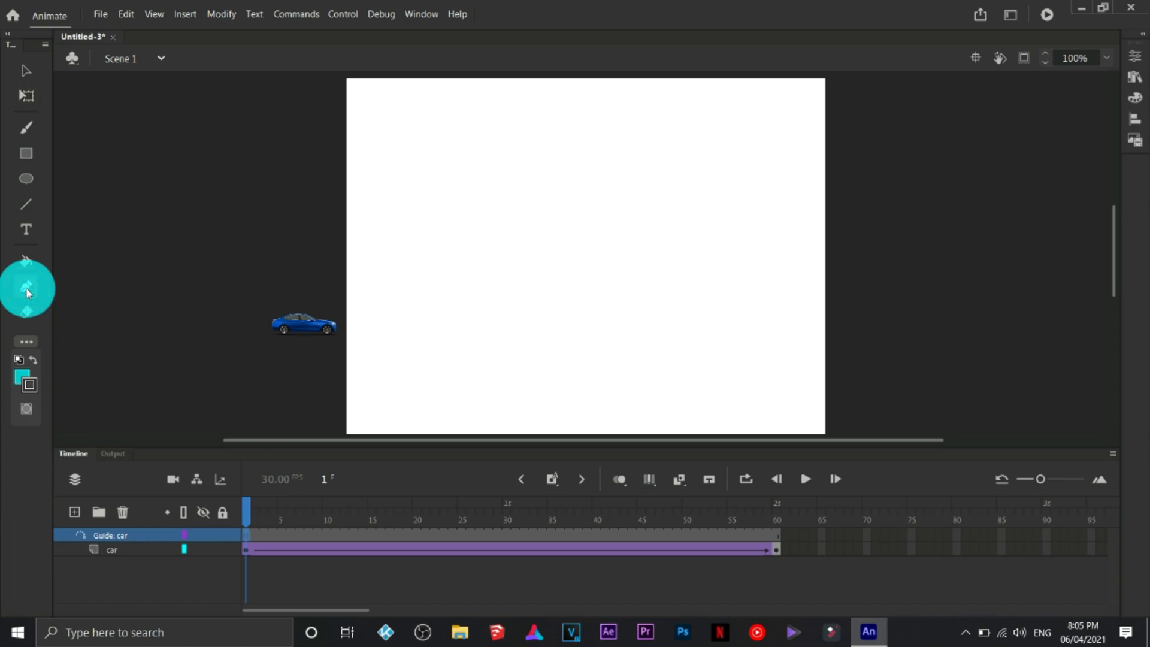
click(26, 291)
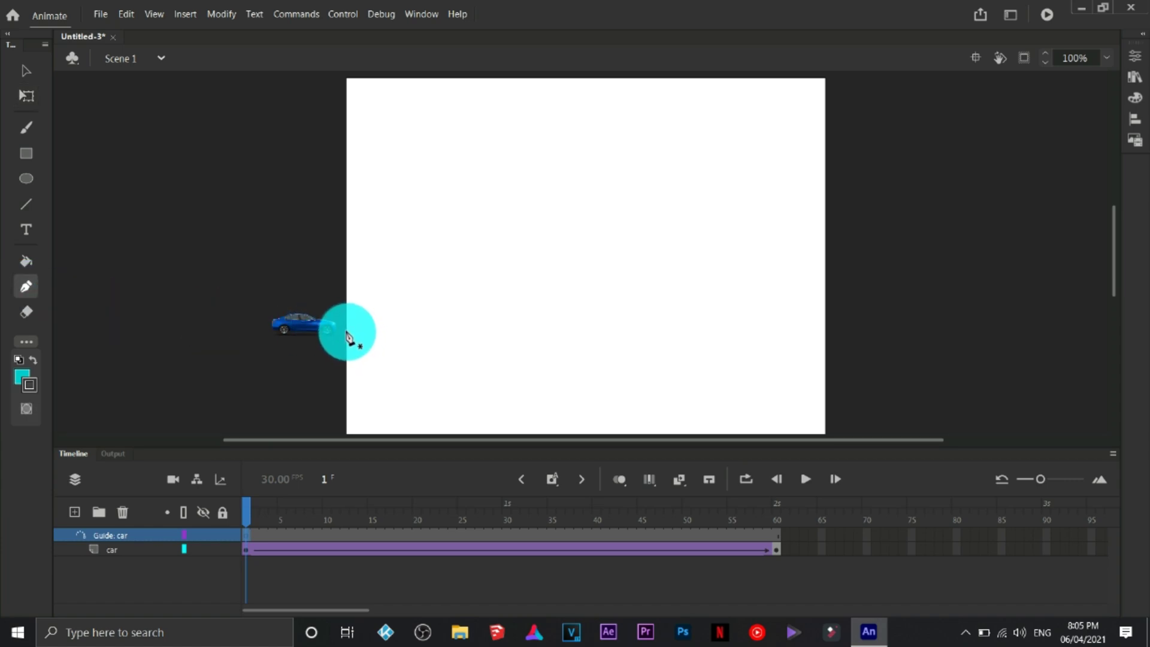
click(28, 342)
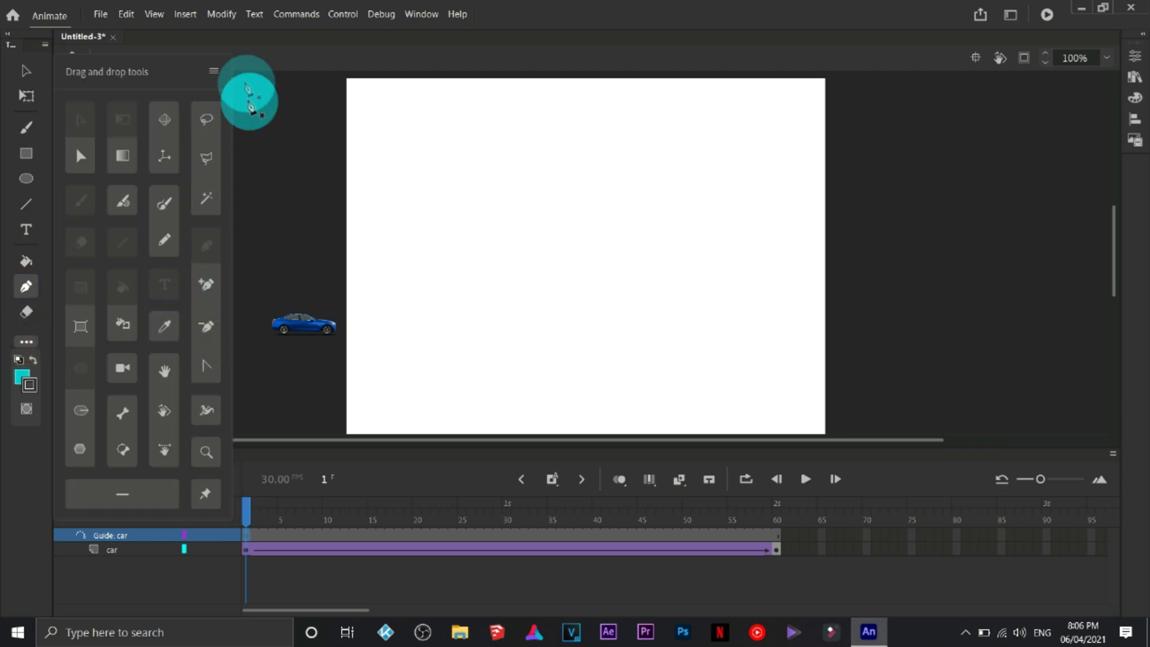
click(275, 38)
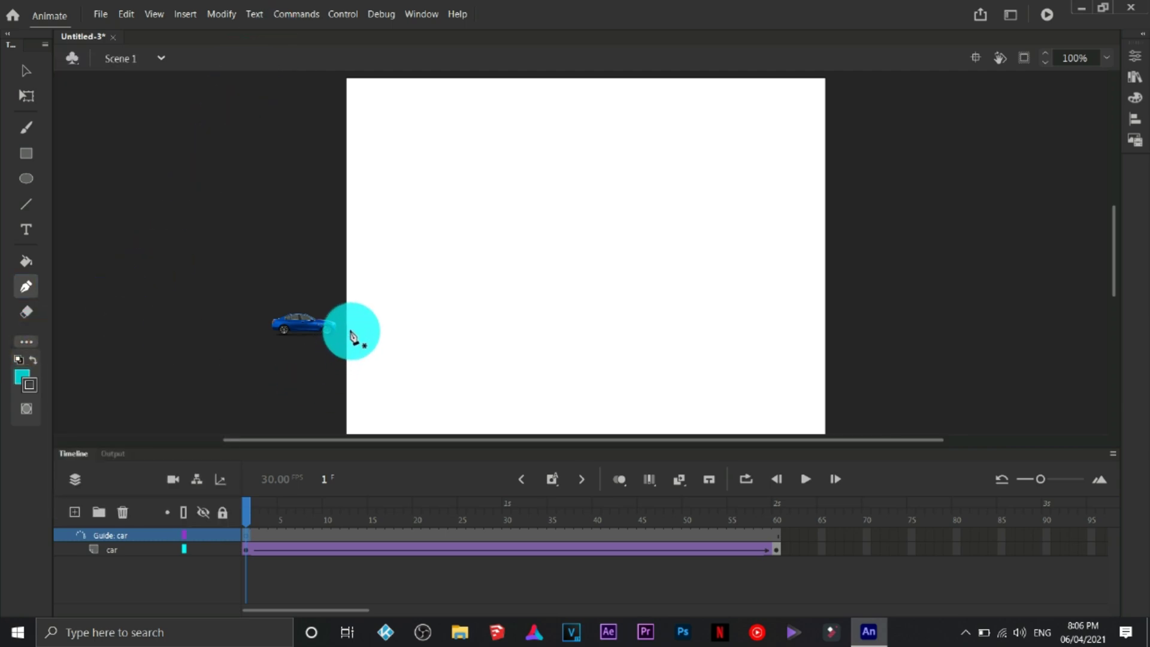
Draw a wavy S-curve guide path from the car to past the stage's right edge
click(343, 332)
drag(437, 309, 471, 308)
drag(550, 341, 571, 346)
drag(666, 314, 792, 294)
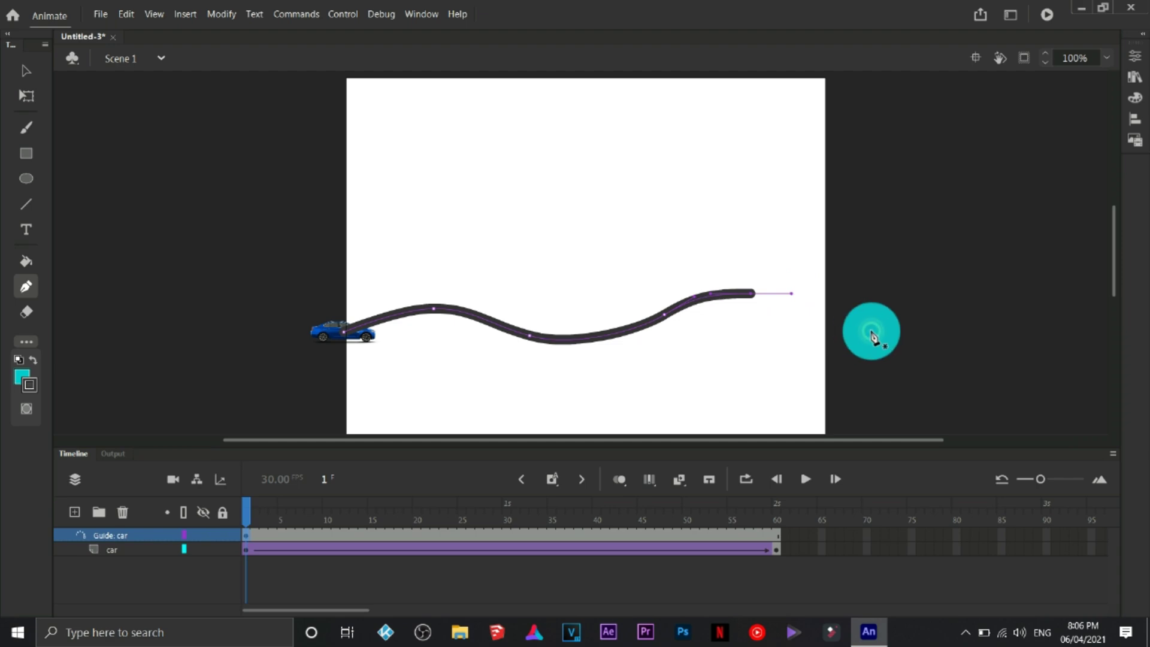
click(871, 329)
Snap the car to the guide path's right end at frame 60
click(246, 549)
click(25, 70)
click(335, 335)
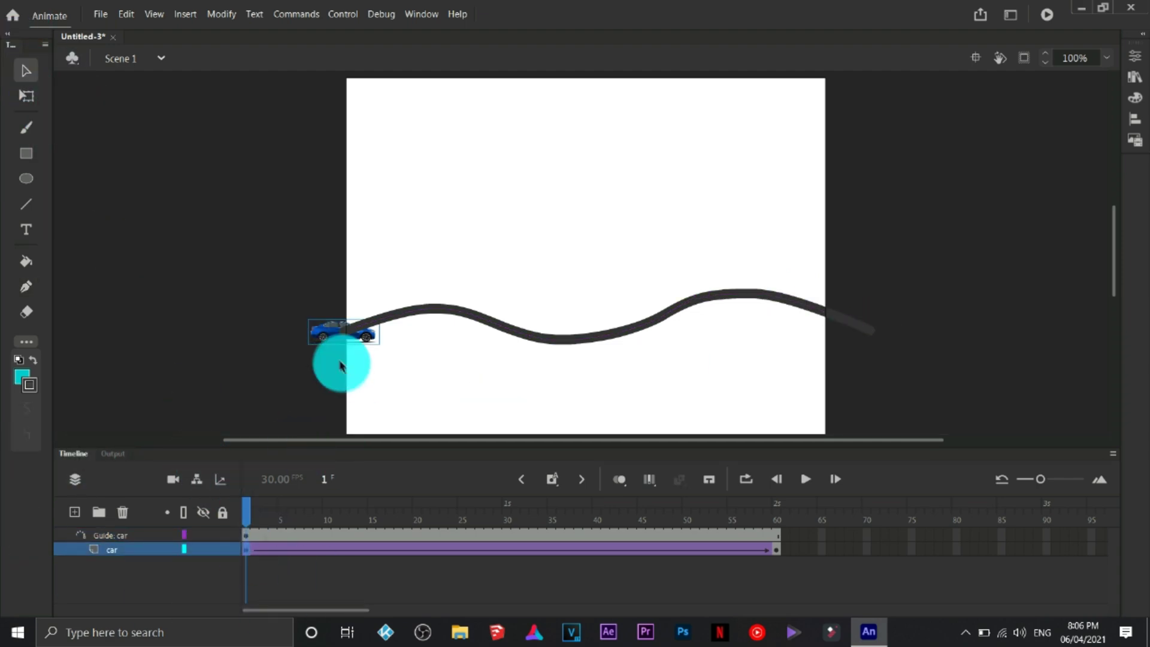
click(777, 550)
drag(341, 333, 871, 346)
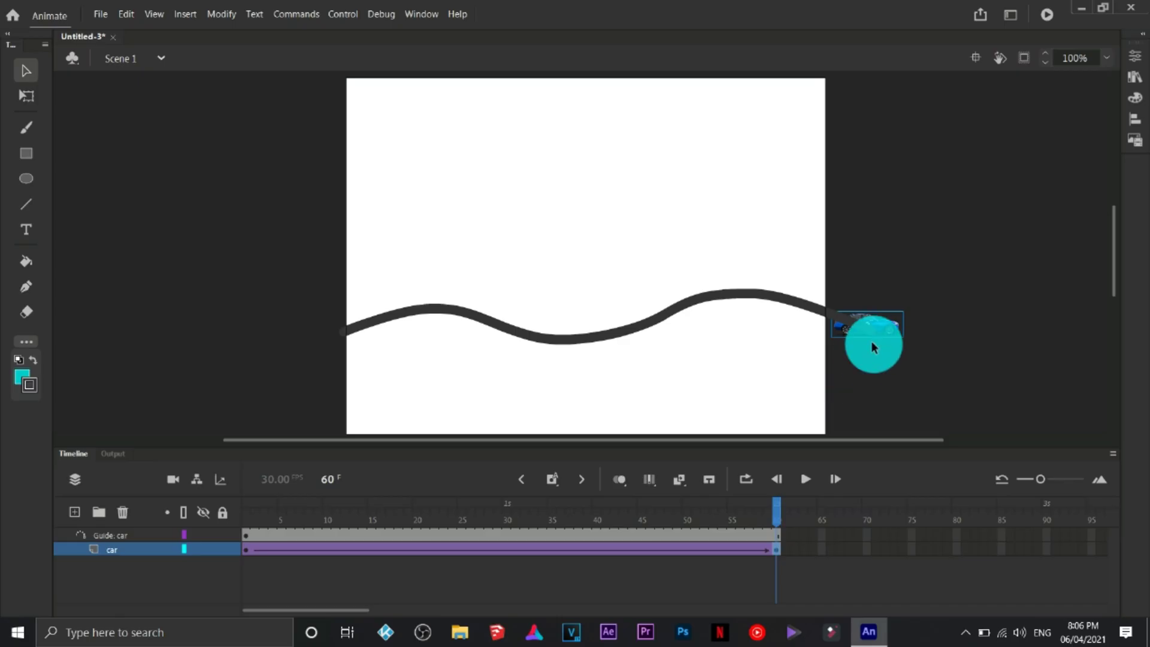
Scrub and play the animation to check the car follows the curve
click(244, 549)
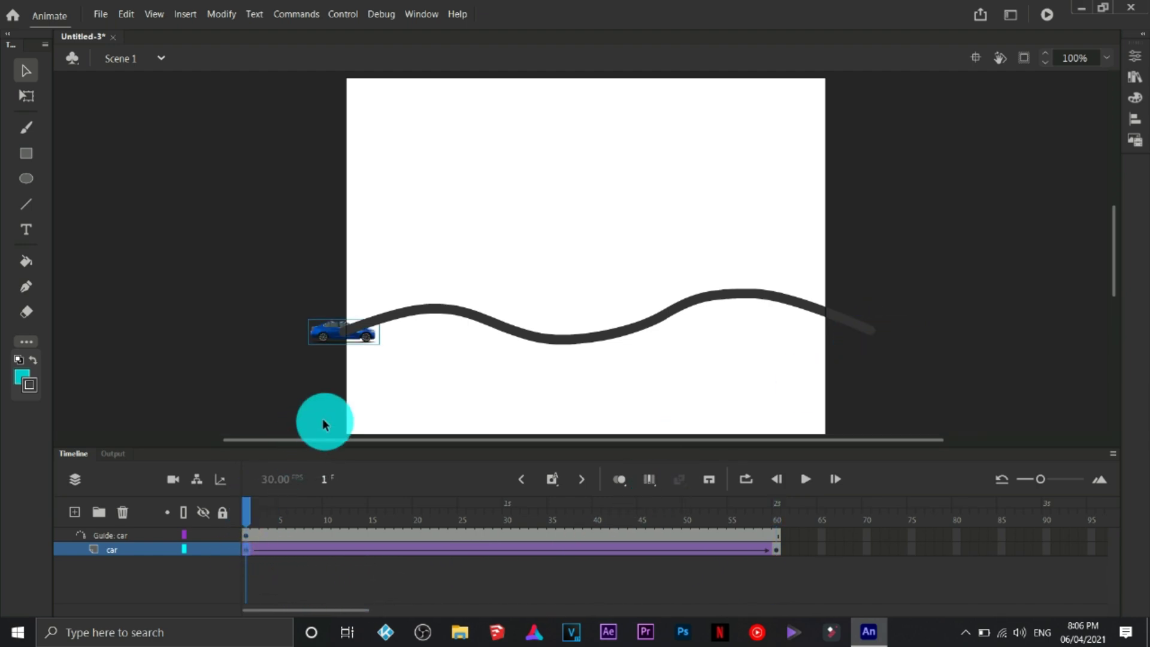
click(264, 513)
drag(264, 513, 244, 569)
click(804, 479)
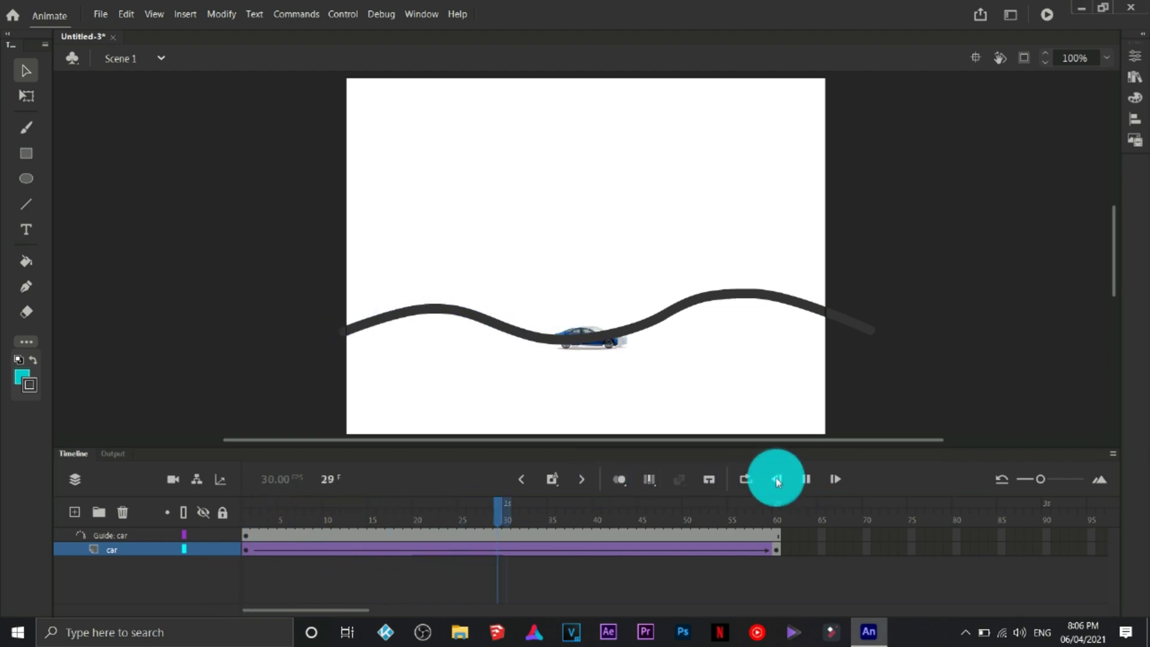
drag(751, 523, 222, 551)
drag(251, 514, 309, 525)
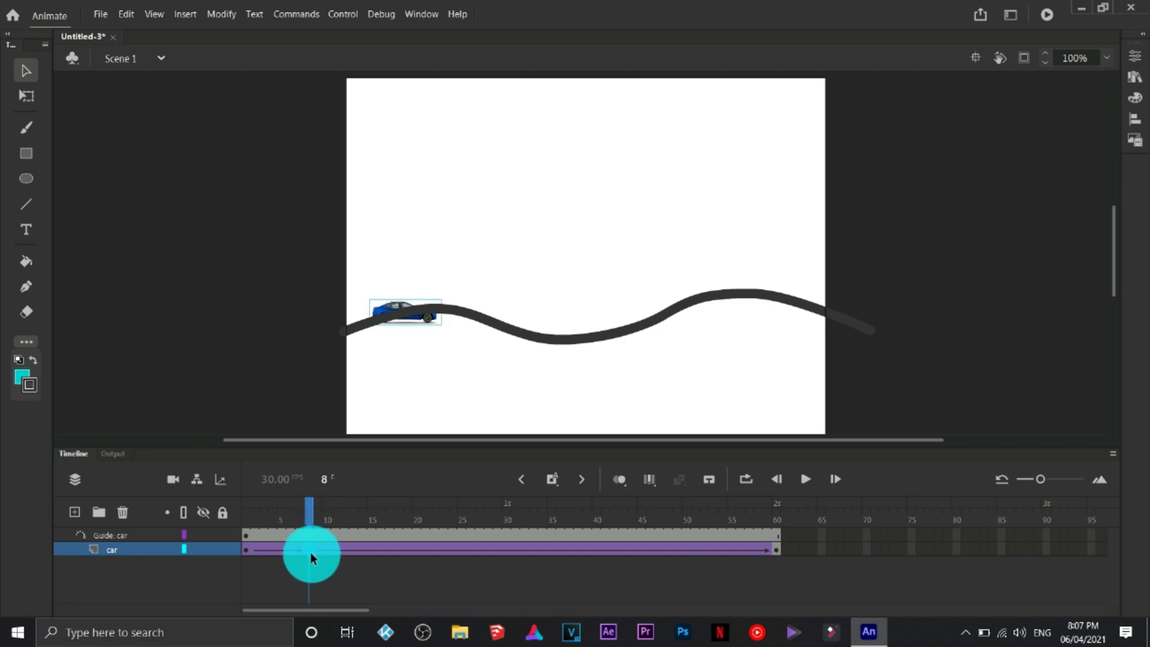
Tilt the car at frames 8, 23 and 29 to match the rise, trough and next rise
click(310, 552)
click(26, 96)
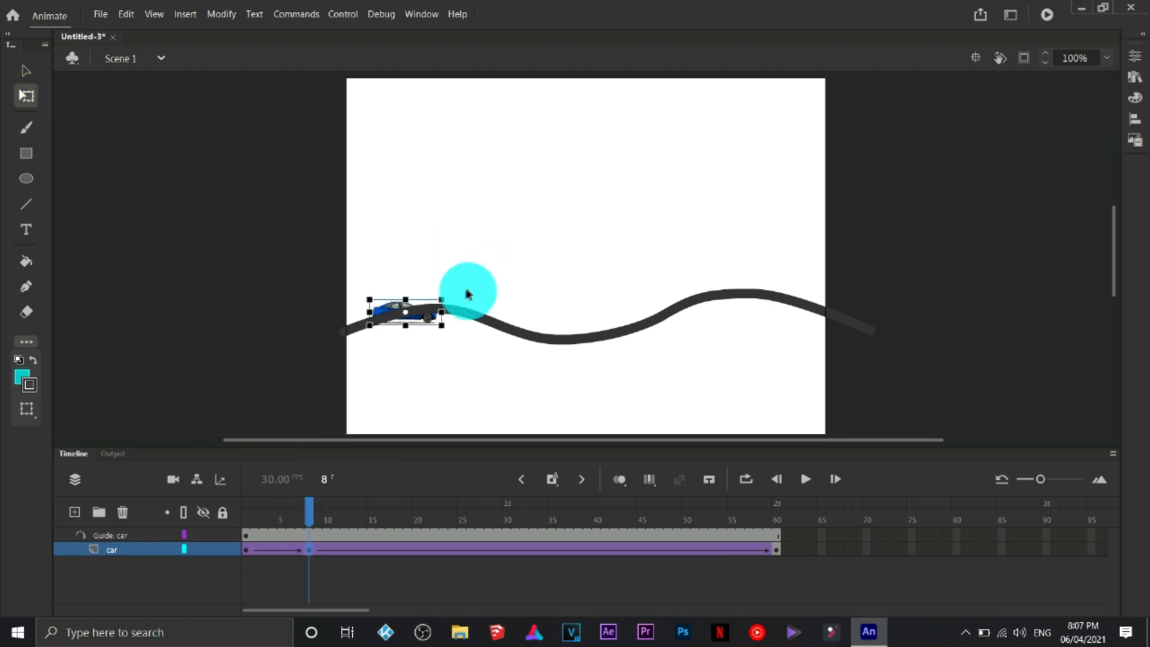
drag(451, 289, 447, 275)
drag(311, 511, 334, 512)
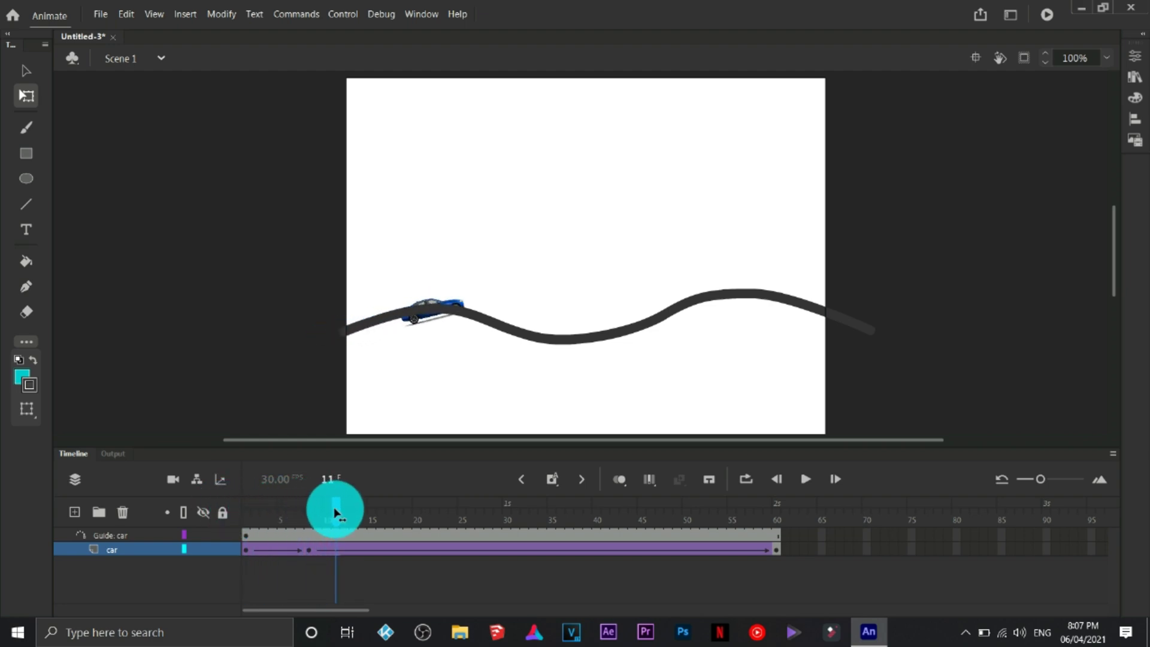
click(335, 550)
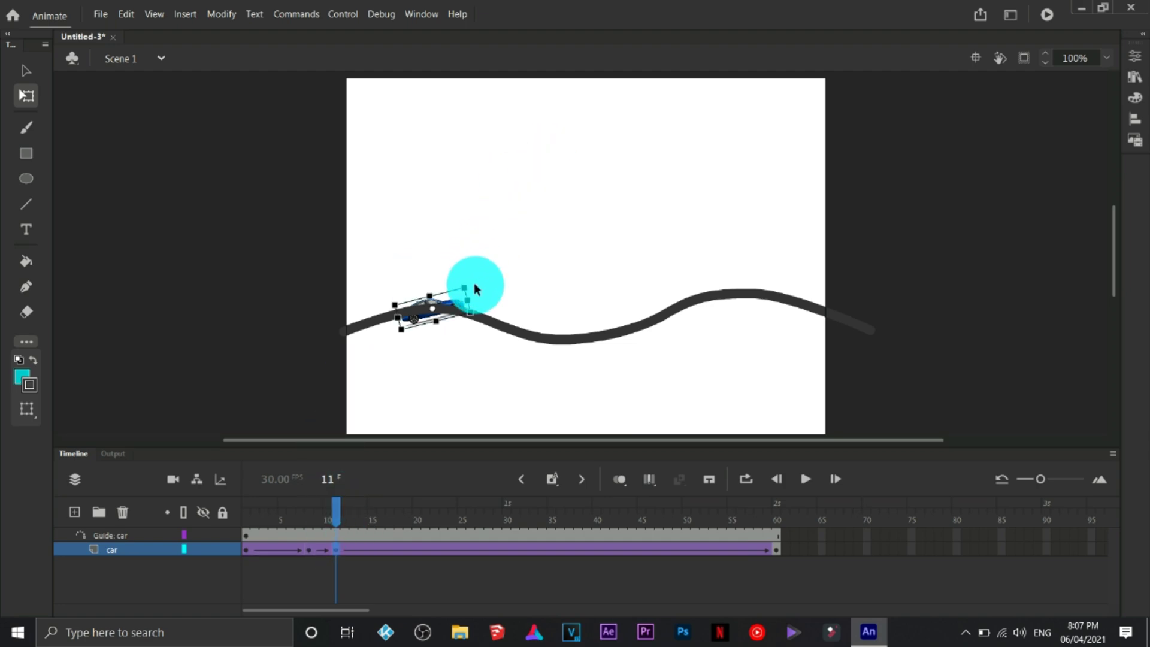
click(337, 499)
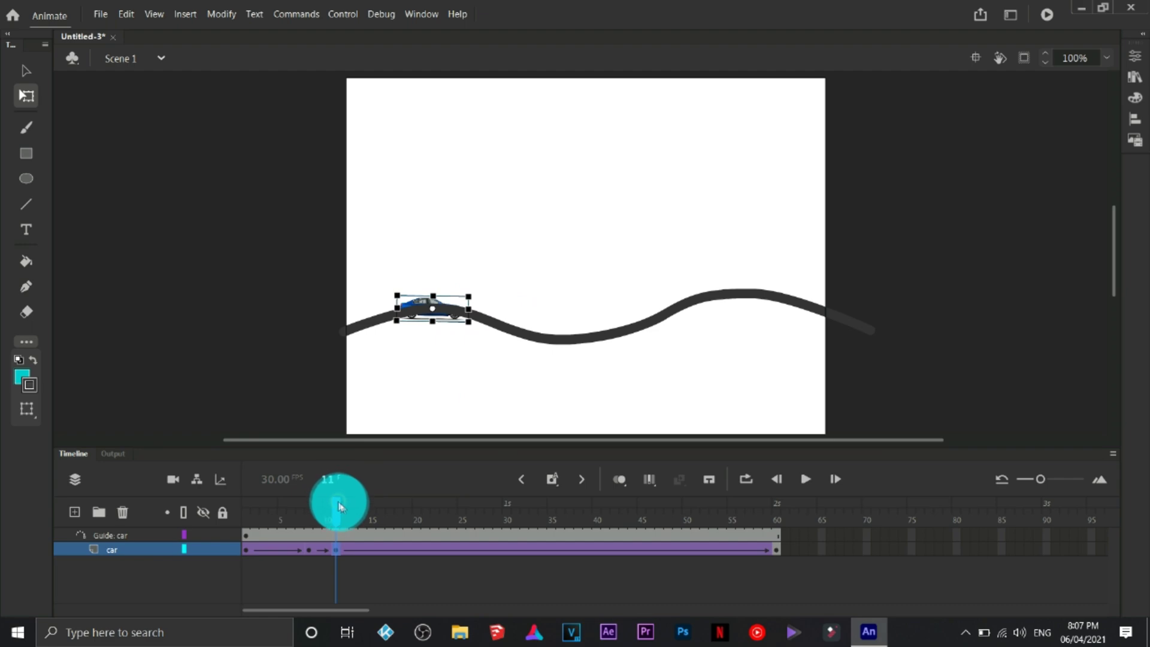
drag(342, 508, 363, 511)
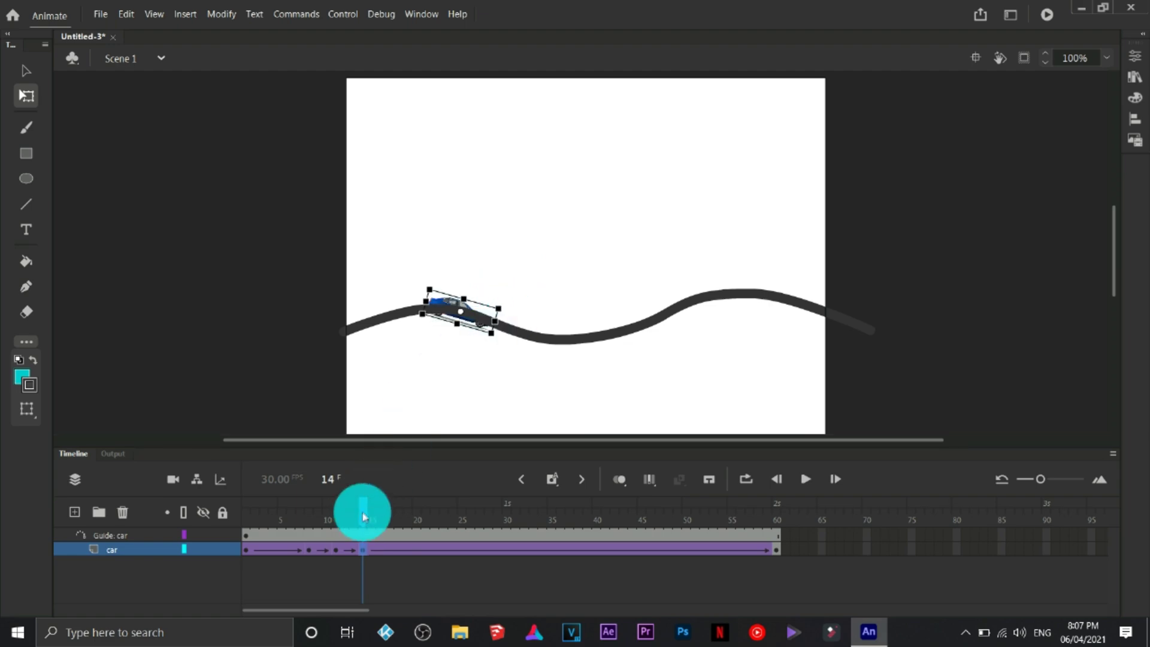
drag(364, 513, 447, 517)
click(591, 324)
drag(591, 324, 534, 377)
drag(444, 515, 499, 550)
click(590, 333)
drag(642, 308, 630, 294)
Rotate the car at frames 35, 42, 47 and 53 to follow the crest and descending slope
drag(499, 519, 552, 519)
drag(689, 302, 683, 272)
drag(553, 517, 619, 534)
click(725, 287)
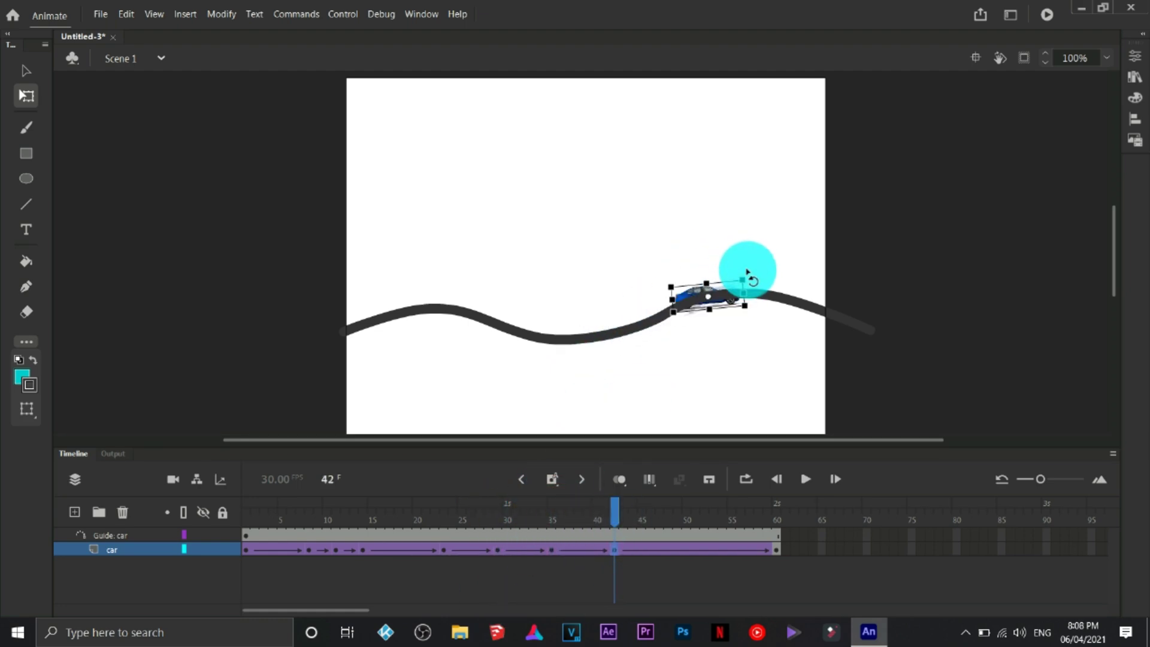
drag(745, 270, 737, 282)
drag(652, 520, 658, 527)
click(750, 302)
drag(790, 277, 797, 300)
drag(662, 506, 713, 529)
click(827, 305)
drag(843, 302, 838, 320)
click(787, 533)
click(667, 310)
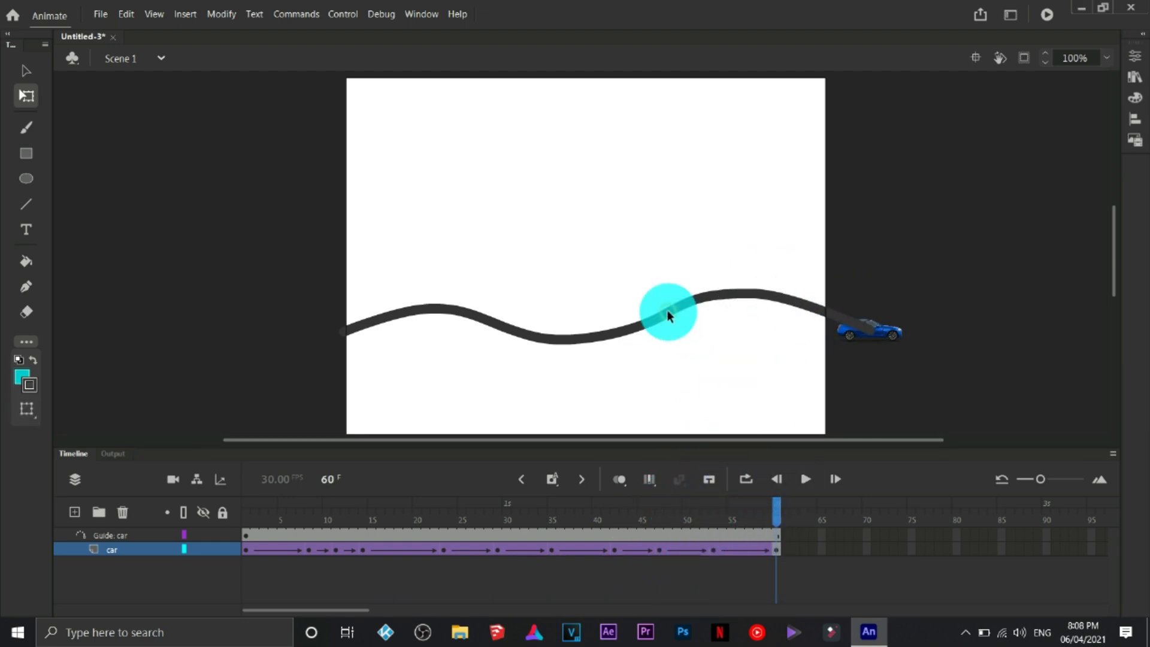
Hide the Guide: car layer and loop-preview the car driving frames 1–60
double_click(487, 329)
drag(777, 507, 243, 552)
click(202, 535)
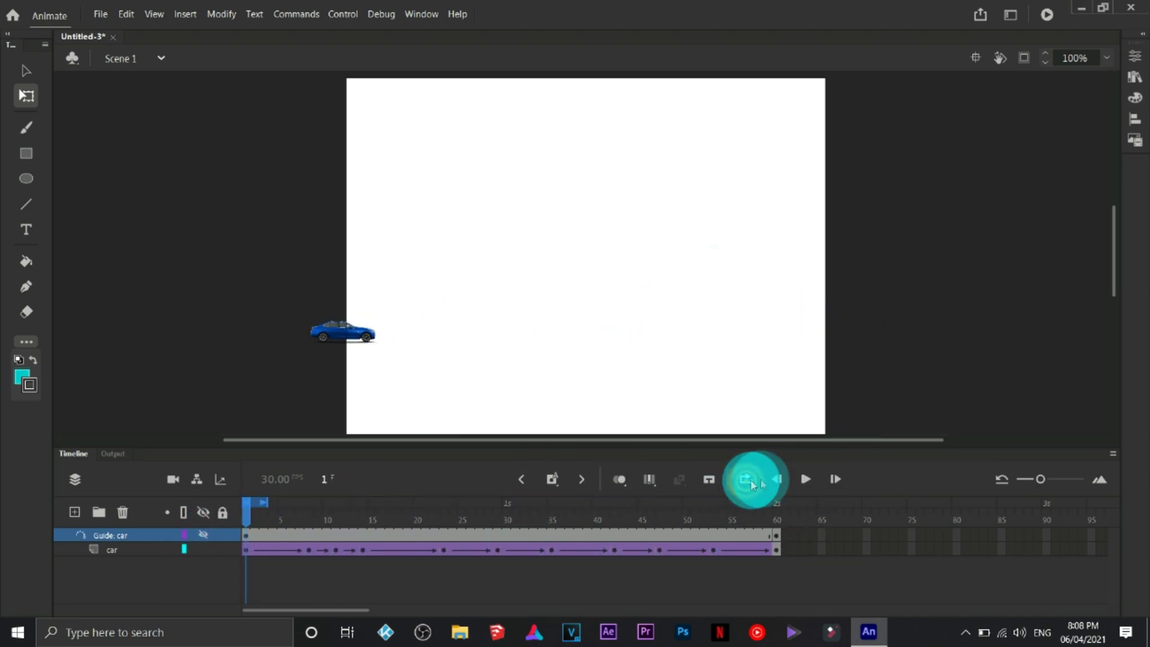
drag(264, 502, 777, 517)
click(805, 480)
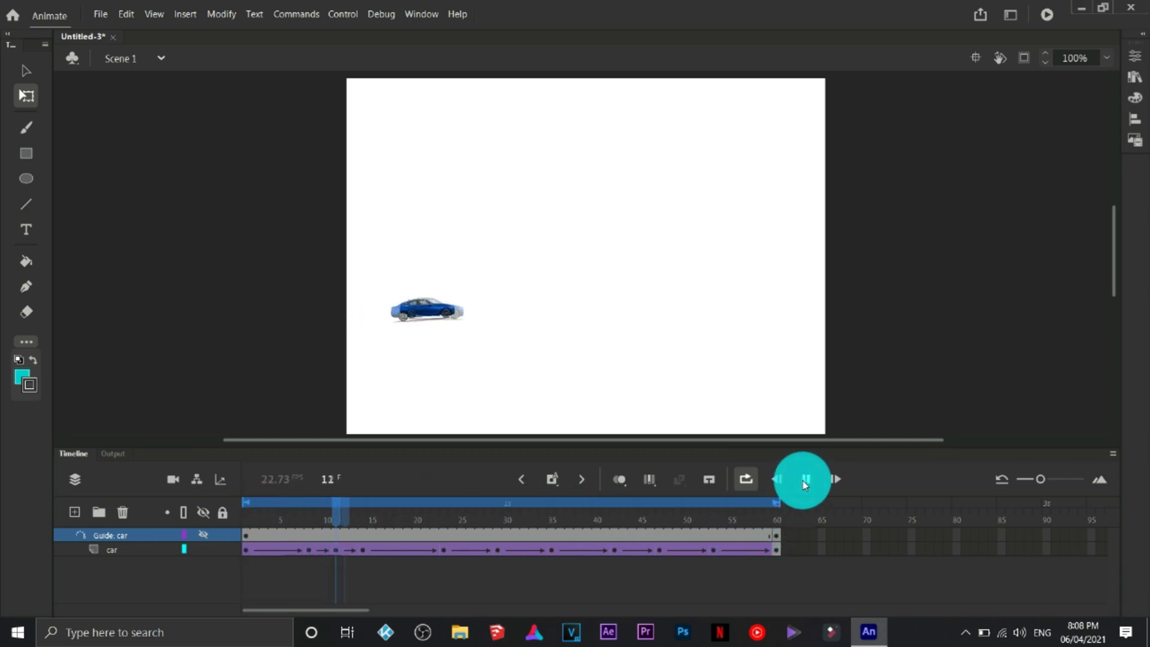
click(803, 480)
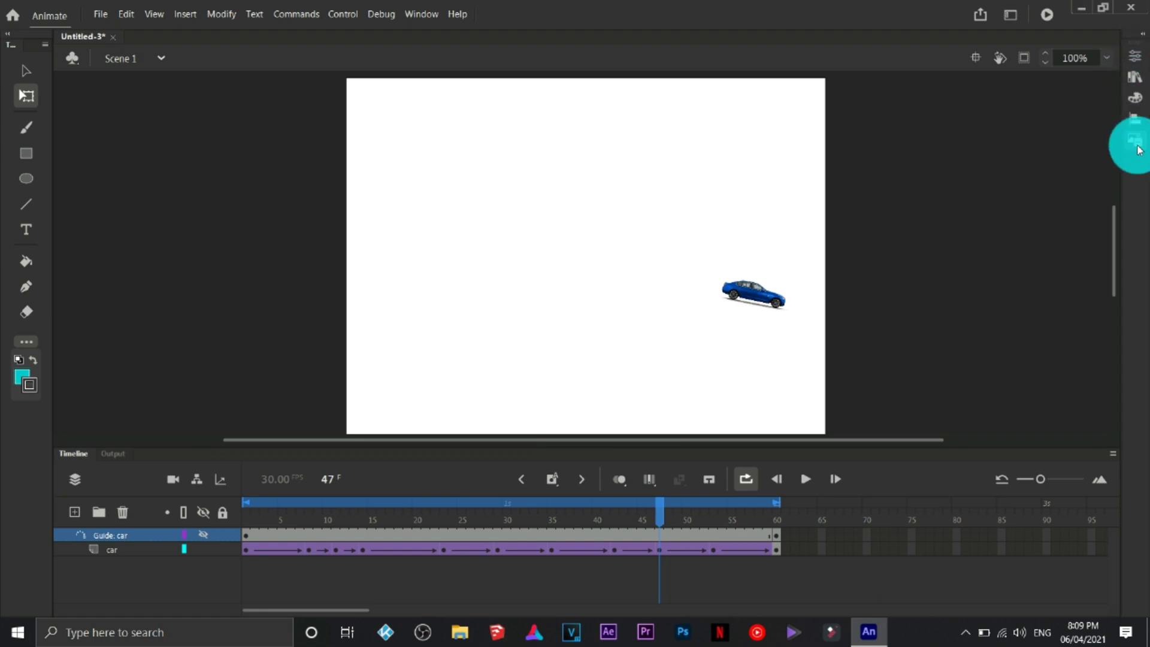
Add Layer_3 and place a shrunk Pig in Parachute asset at the stage's top edge
click(1140, 120)
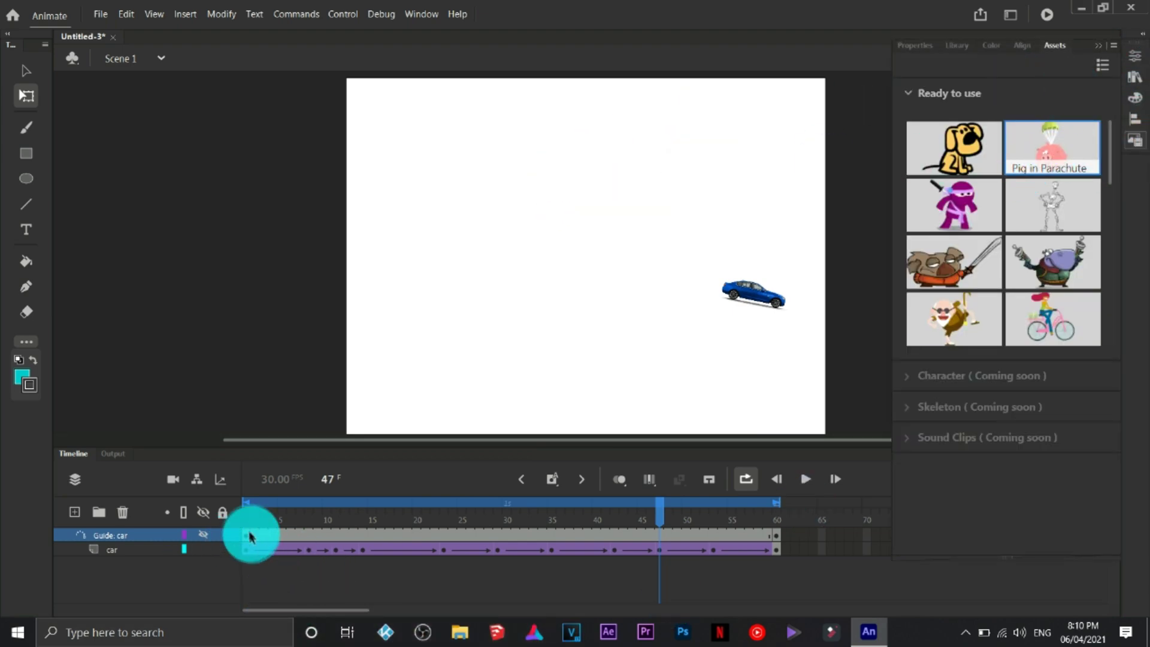
click(74, 512)
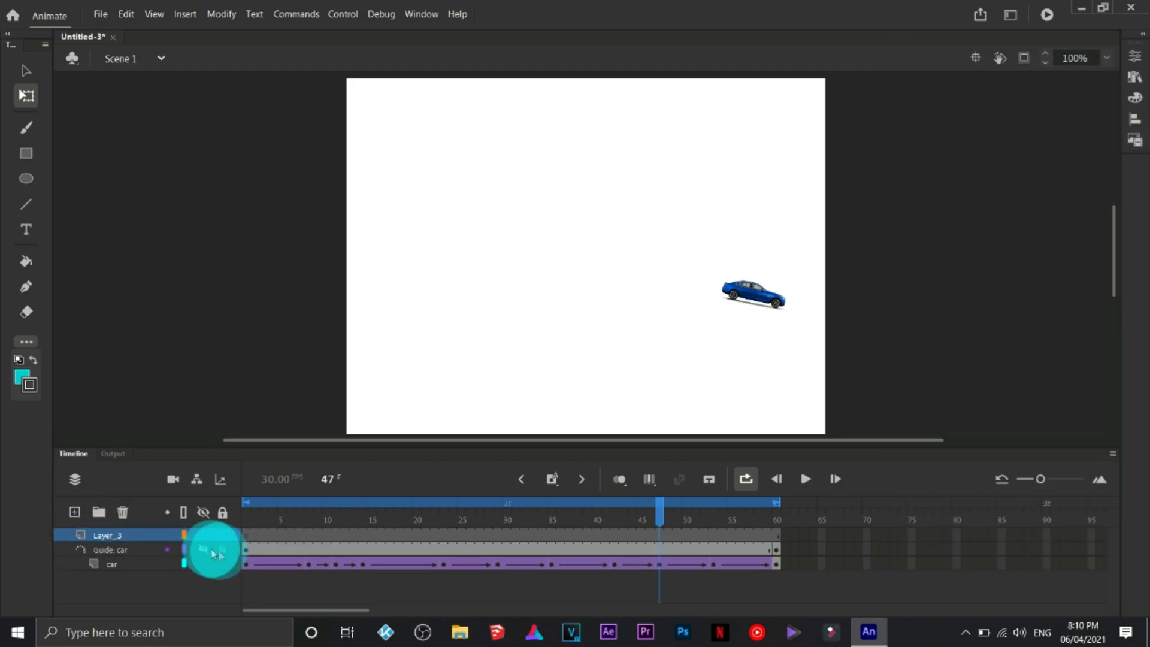
click(248, 533)
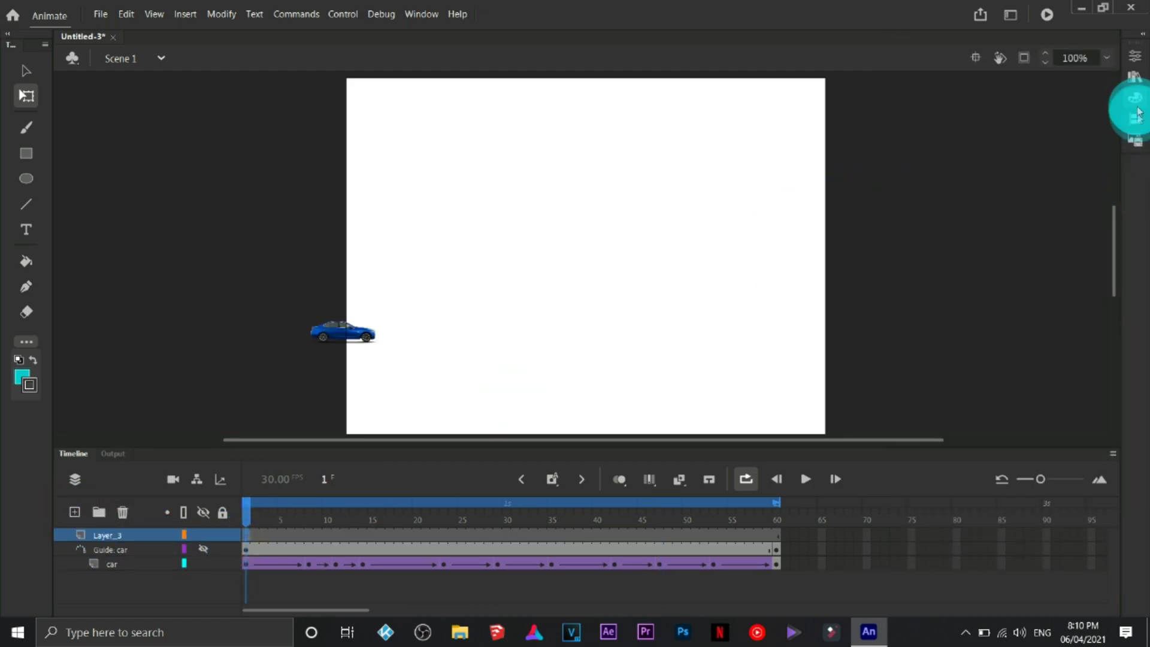
click(1141, 140)
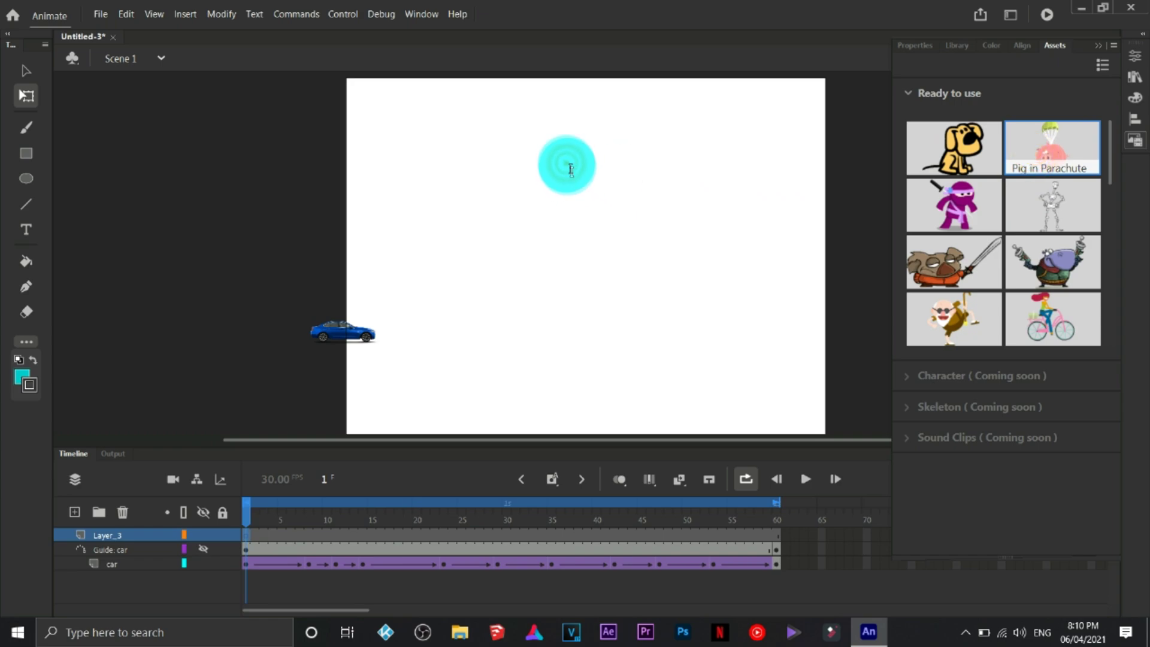
drag(572, 172, 570, 179)
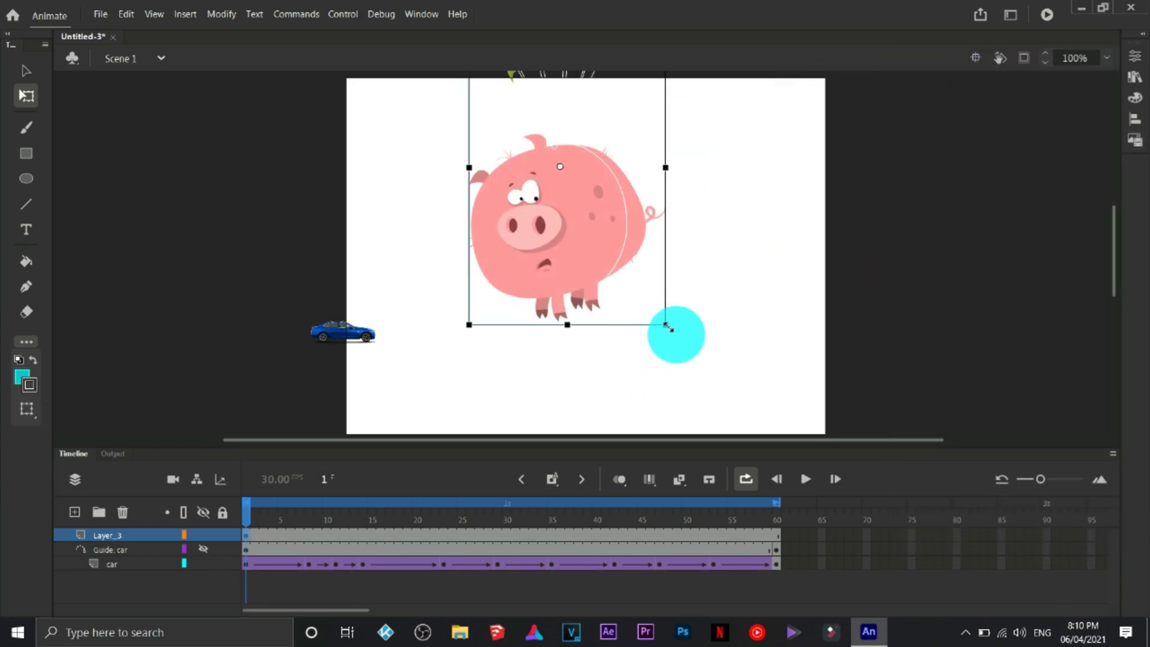
drag(665, 324, 566, 70)
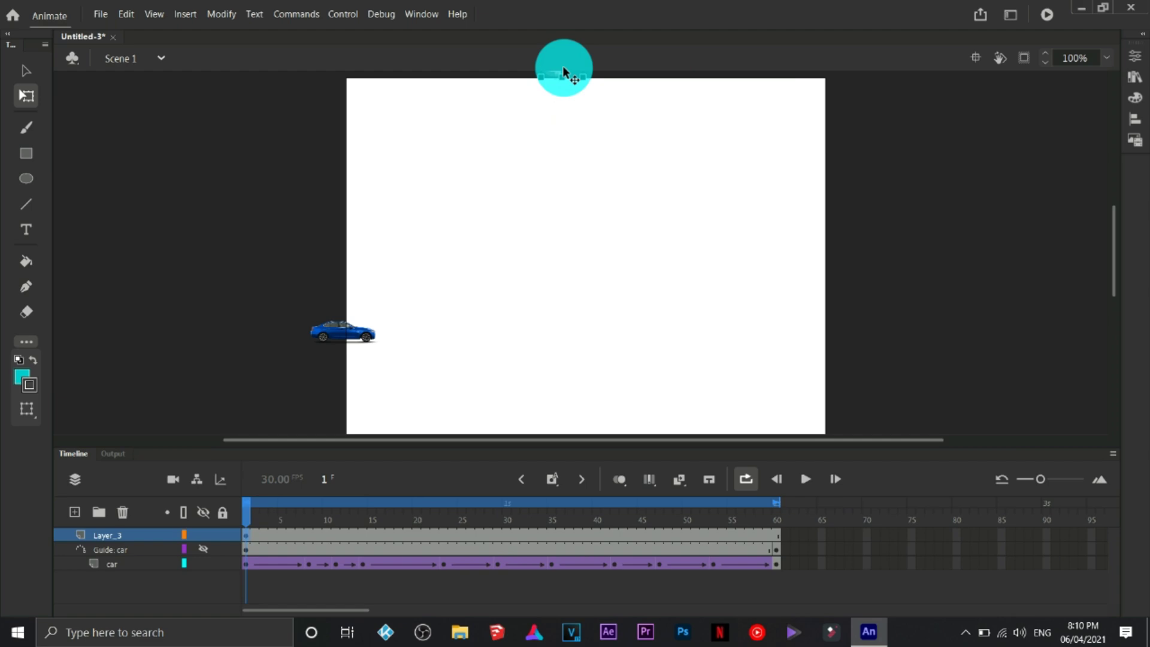
Classic-tween the pig on Layer_3 from the stage top to mid-stage over frames 1–60, then preview
click(776, 536)
click(776, 533)
right_click(470, 533)
click(567, 154)
click(775, 534)
click(572, 75)
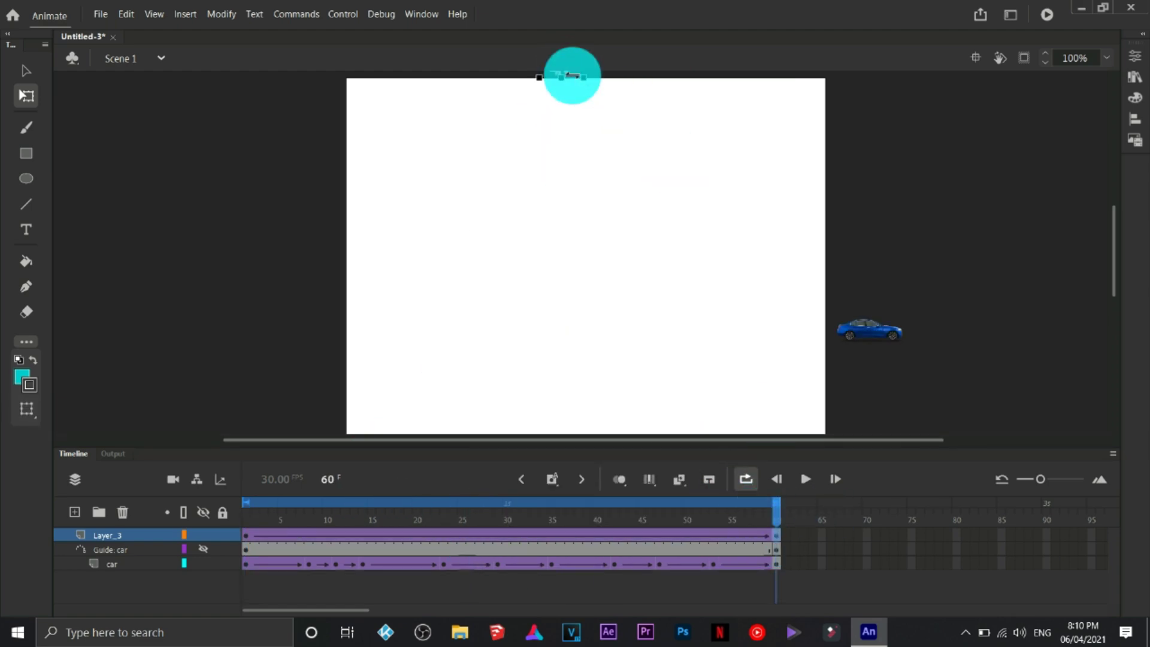
drag(566, 73, 568, 329)
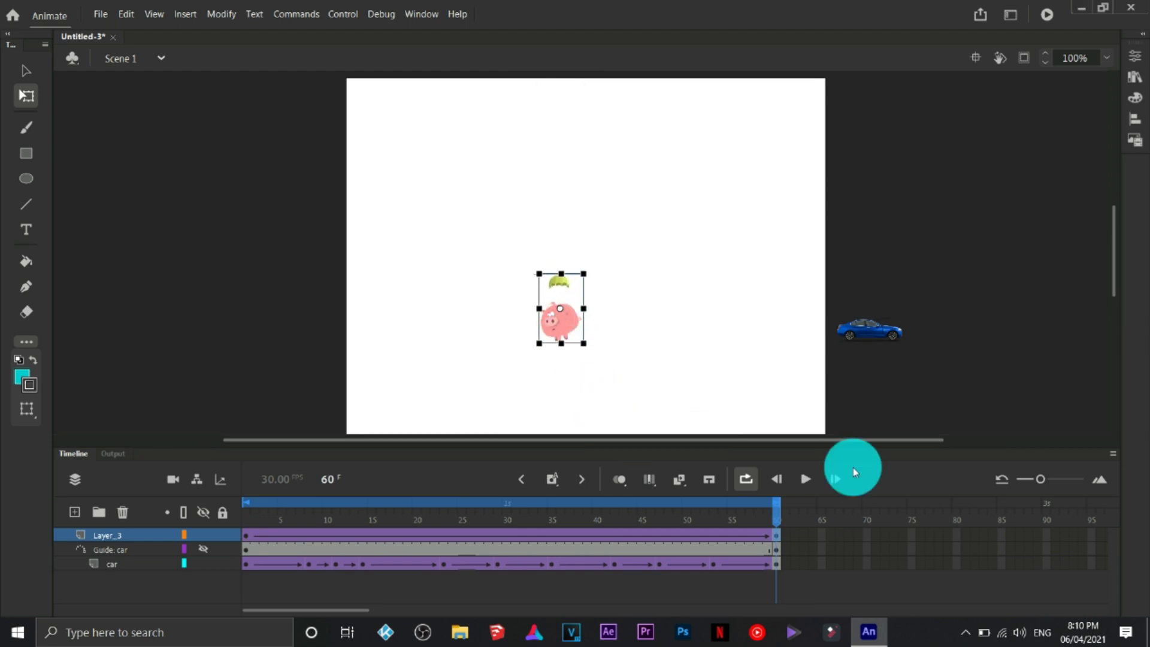
drag(773, 510, 229, 499)
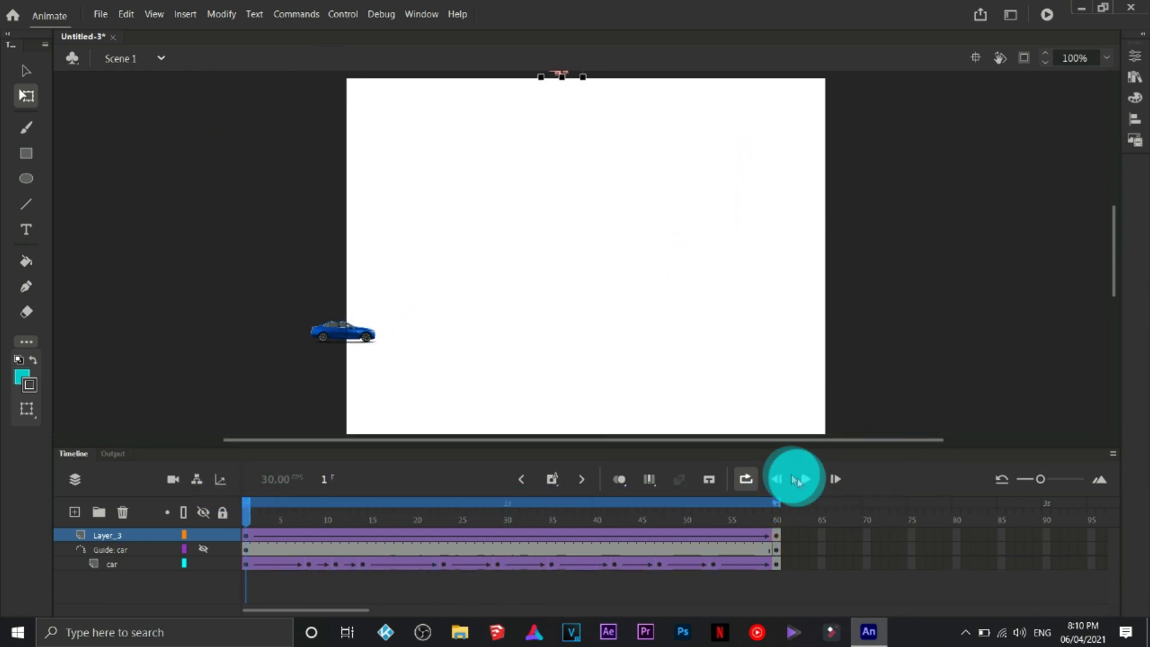